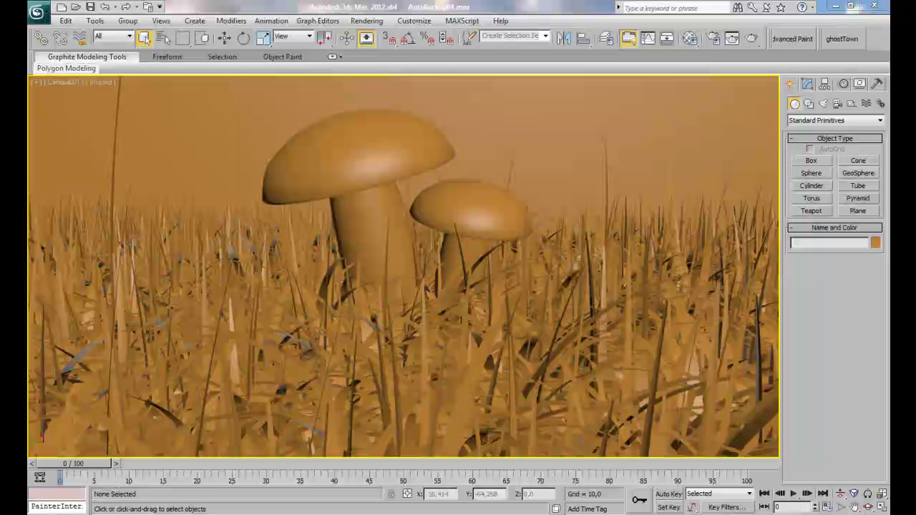
Step: Isolate the large mushroom from the rest of the scene and display its edged faces
left_click(366, 177)
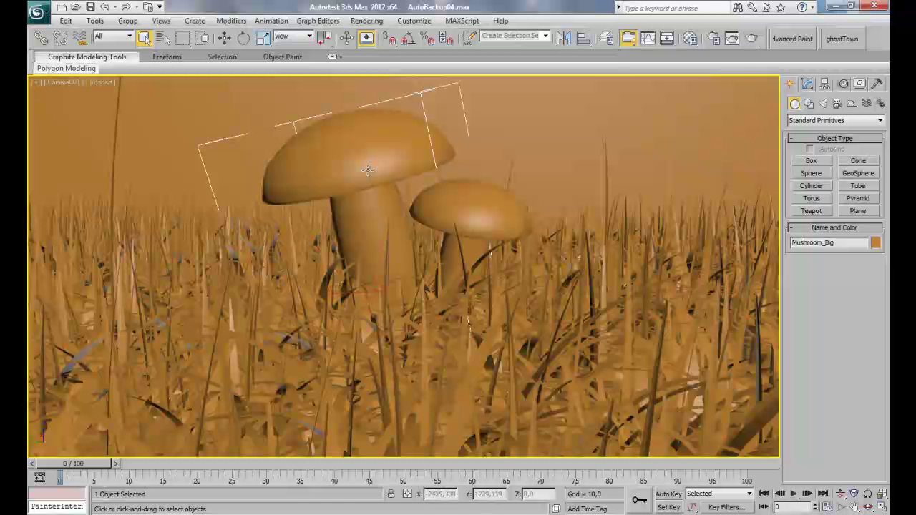
right_click(385, 199)
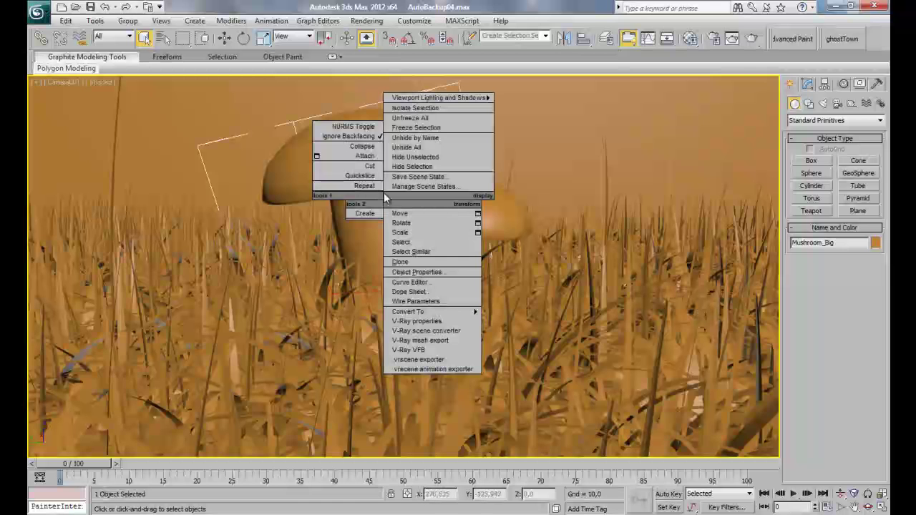
left_click(413, 110)
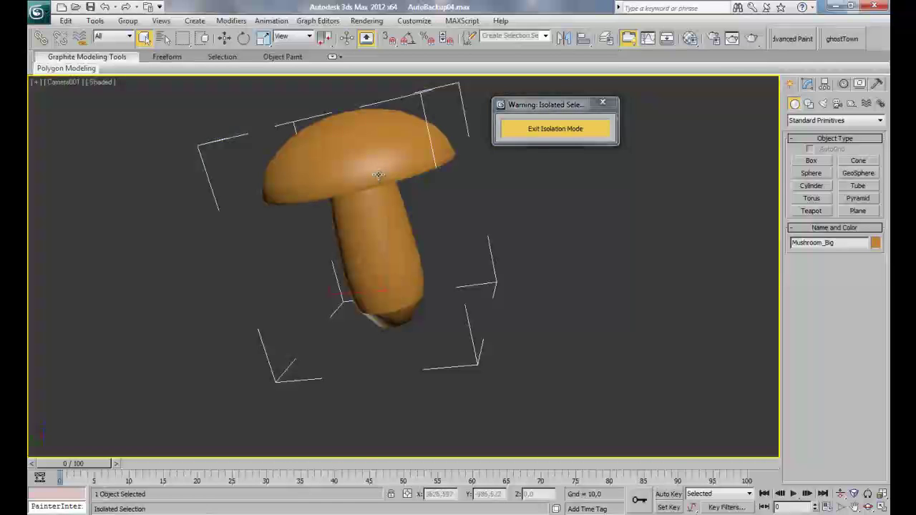
key("F4")
left_click_drag(529, 114, 737, 126)
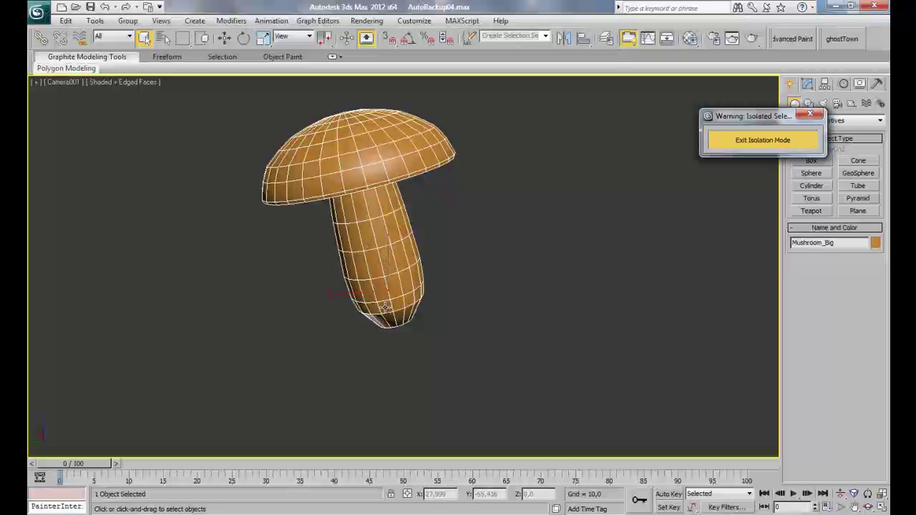
Step: Examine the base of the mushroom's stem up close in perspective, returning to the camera view
key("p")
middle_click_drag(385, 306, 349, 213, "alt")
scroll(393, 280, "up", 4)
left_click_drag(373, 381, 272, 338)
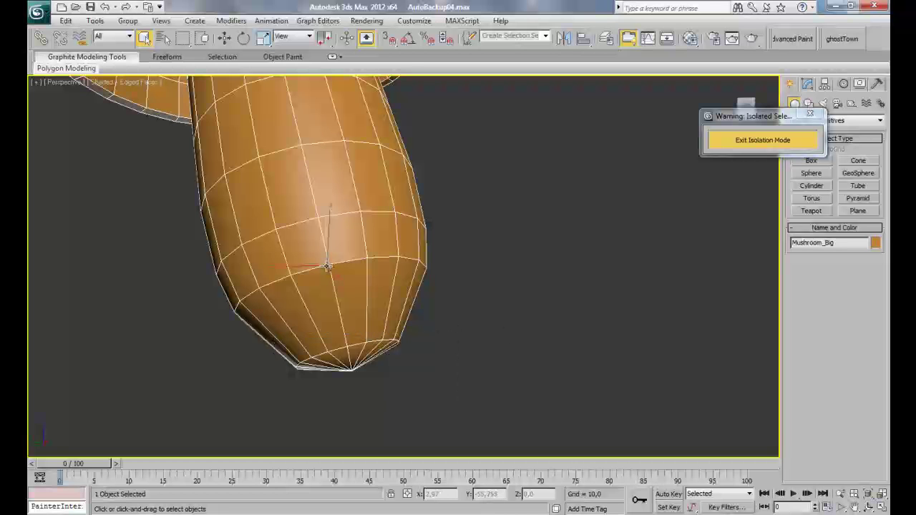
key("c")
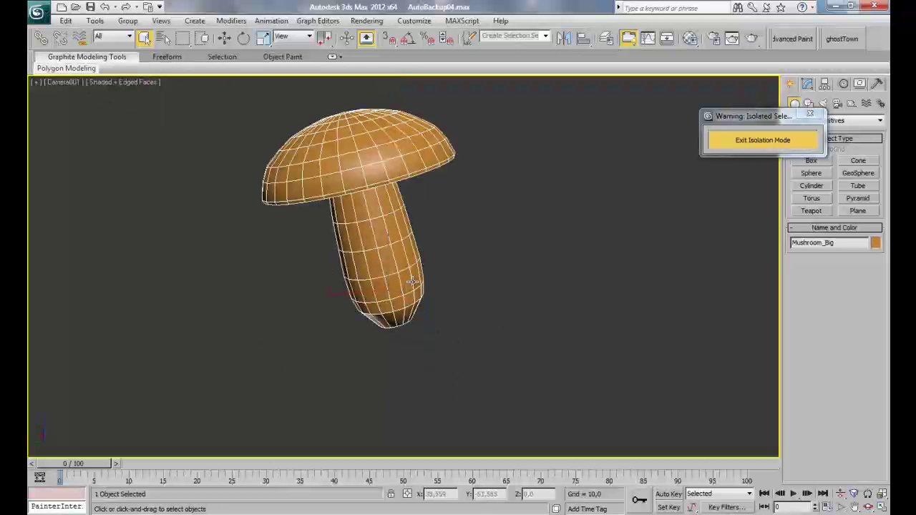
Step: Leave isolation mode to see the whole scene and isolate the large mushroom again
left_click(737, 142)
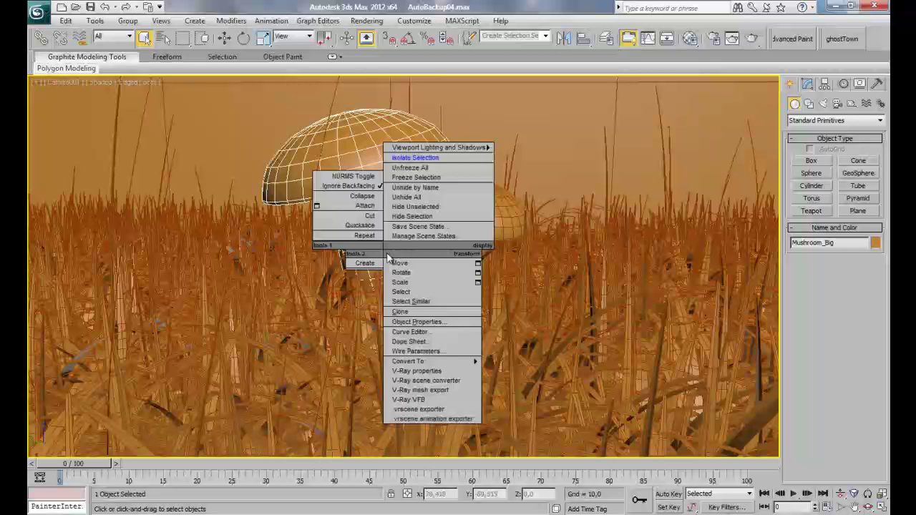
right_click(385, 251)
left_click(413, 158)
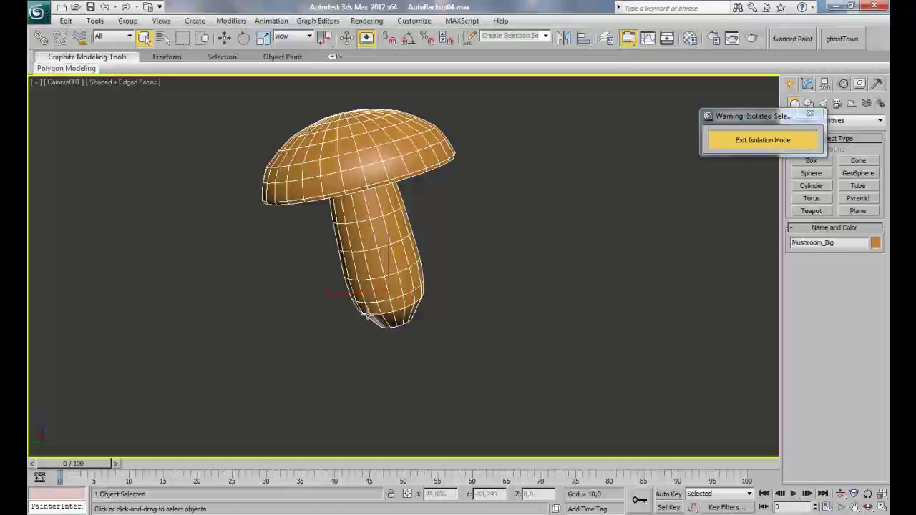
Step: Clear the mushroom's mapping coordinates with a UVW Mapping Clear modifier and collapse the object to Editable Poly
left_click_drag(765, 117, 656, 95)
left_click(809, 84)
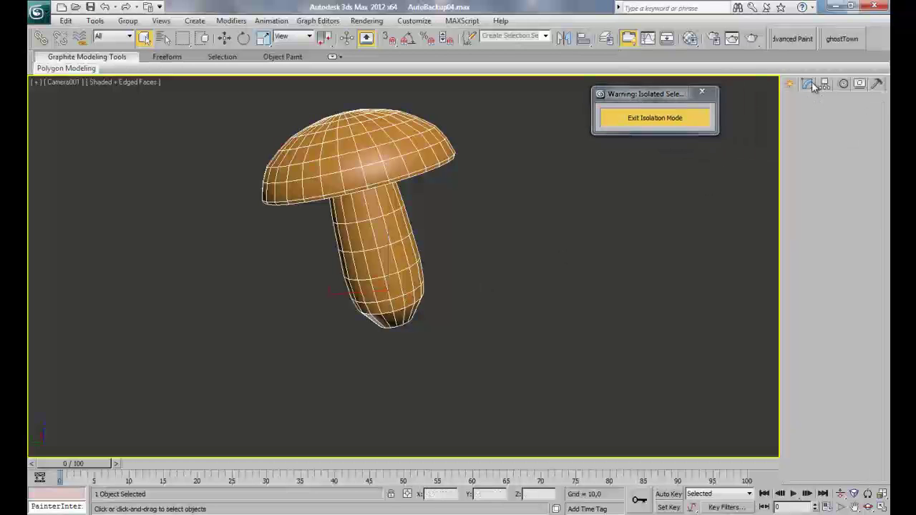
left_click(827, 117)
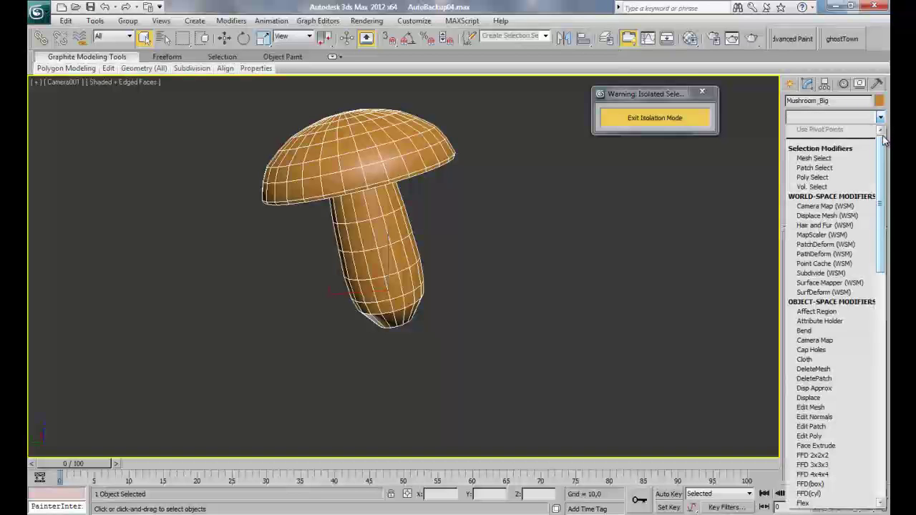
left_click_drag(884, 142, 886, 395)
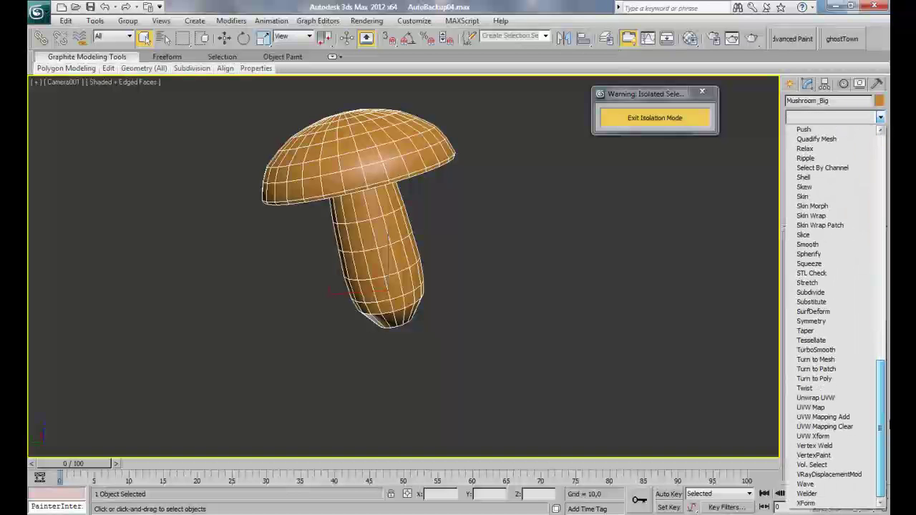
left_click(864, 428)
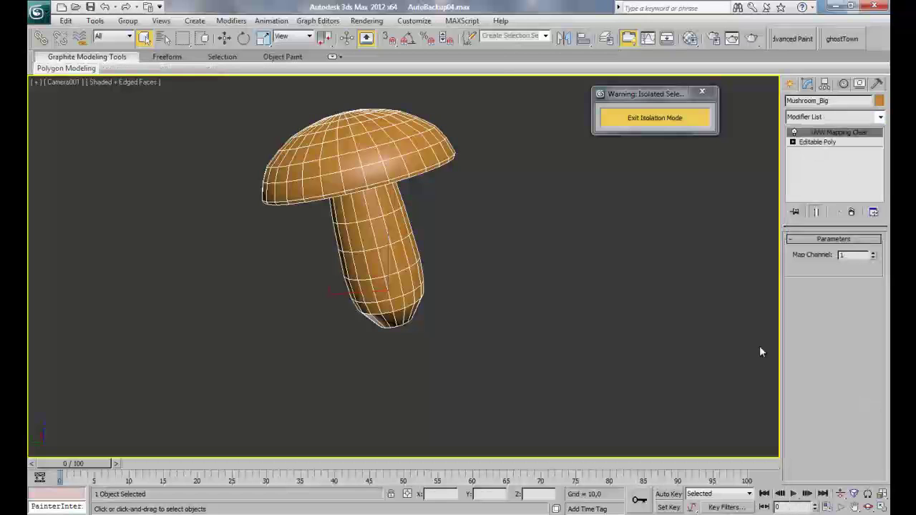
right_click(394, 162)
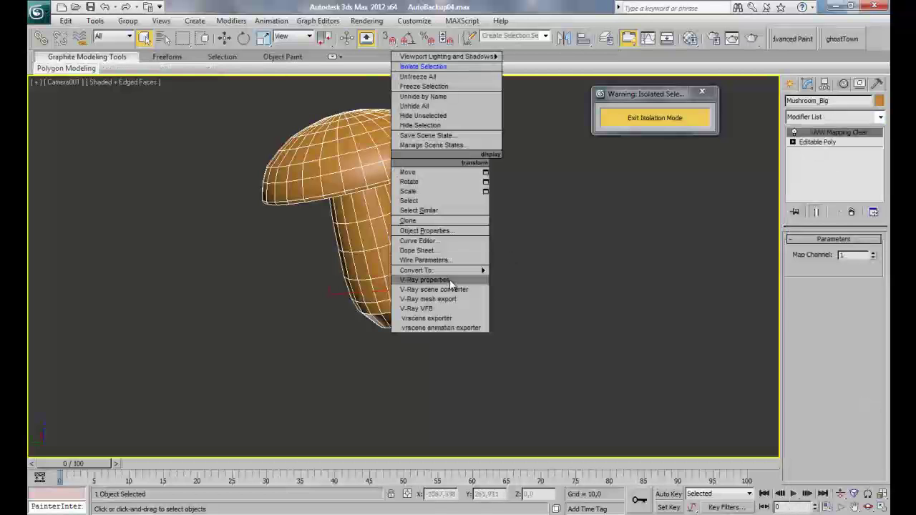
mouse_move(429, 270)
left_click(515, 279)
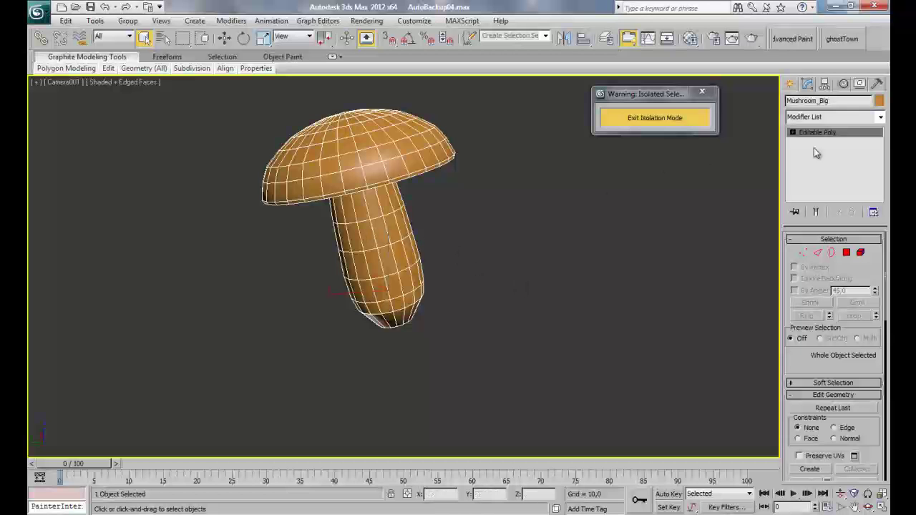
Step: Apply an Unwrap UVW modifier to the large mushroom
left_click(880, 117)
left_click_drag(888, 148, 858, 419)
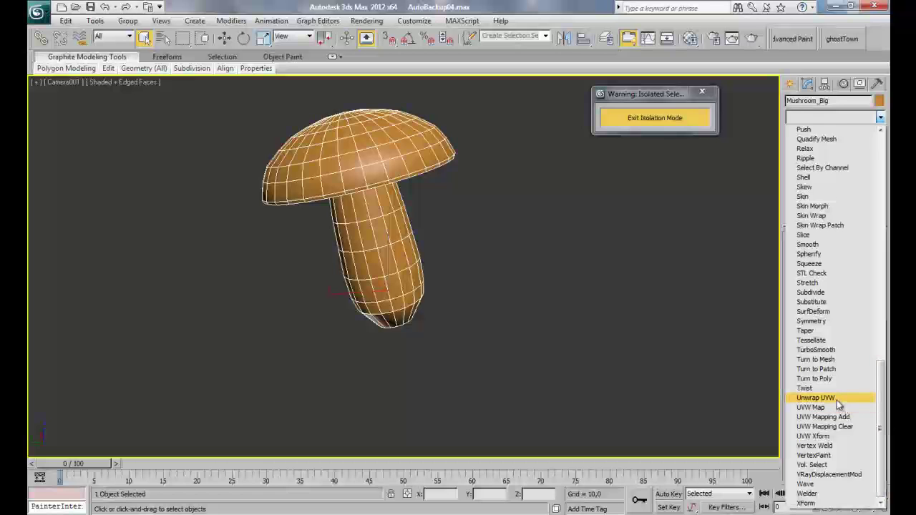
left_click(839, 398)
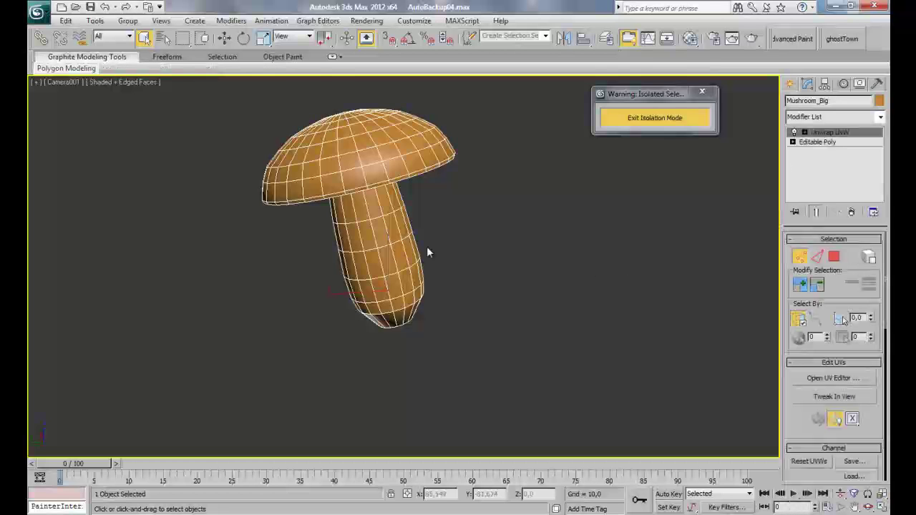
Step: Select the horizontal edge loop around the lower end of the stem and convert it to a peel seam
key("p")
key("z")
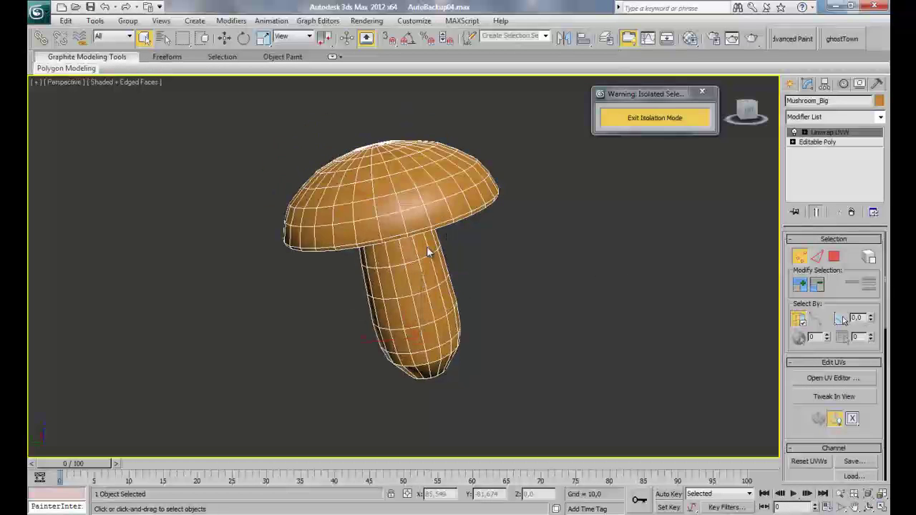
scroll(420, 245, "up", 6)
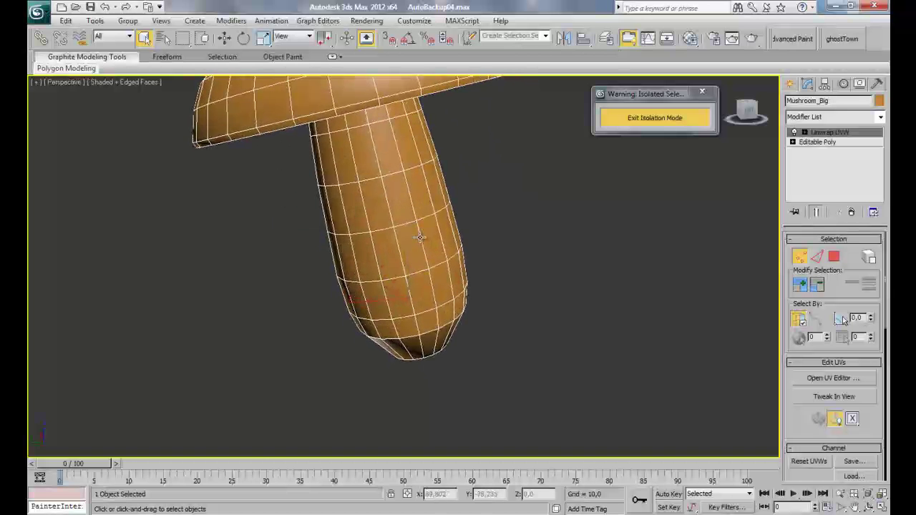
middle_click_drag(439, 382, 405, 304, "alt")
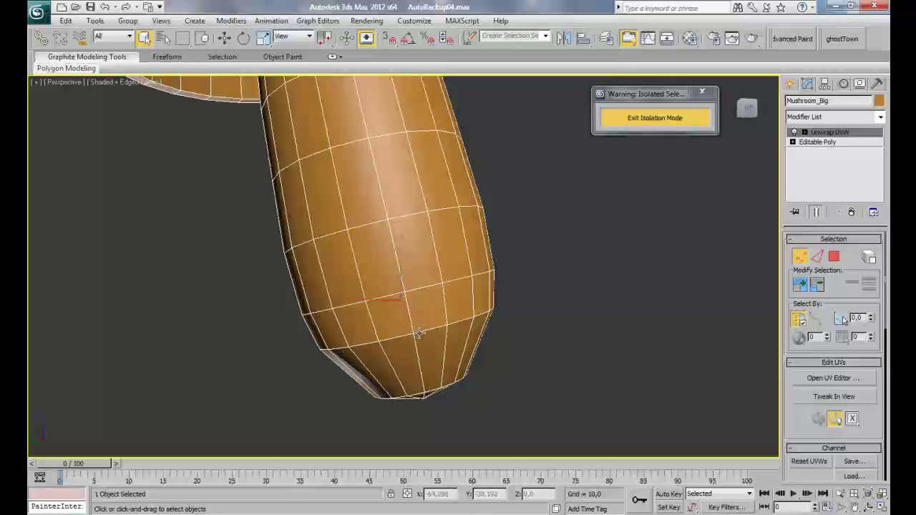
left_click(817, 256)
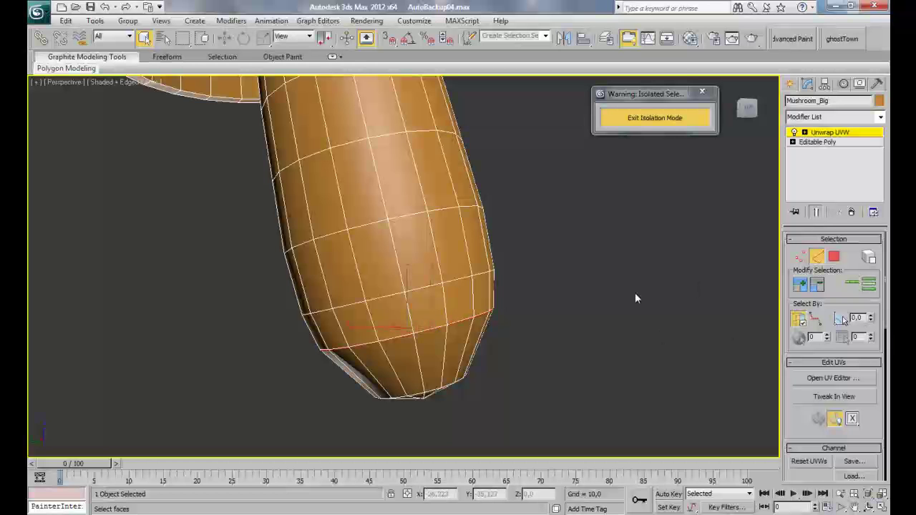
key("F4")
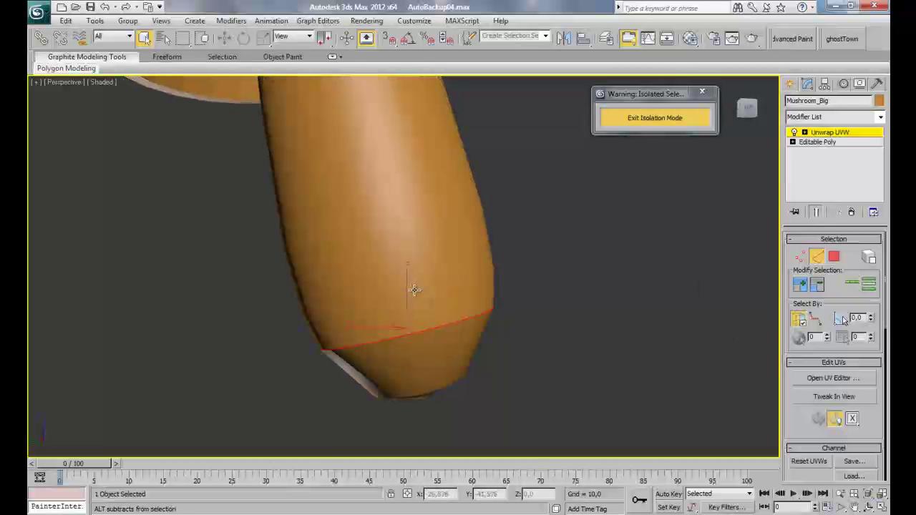
middle_click_drag(413, 286, 189, 294, "alt")
scroll(876, 415, "down", 5)
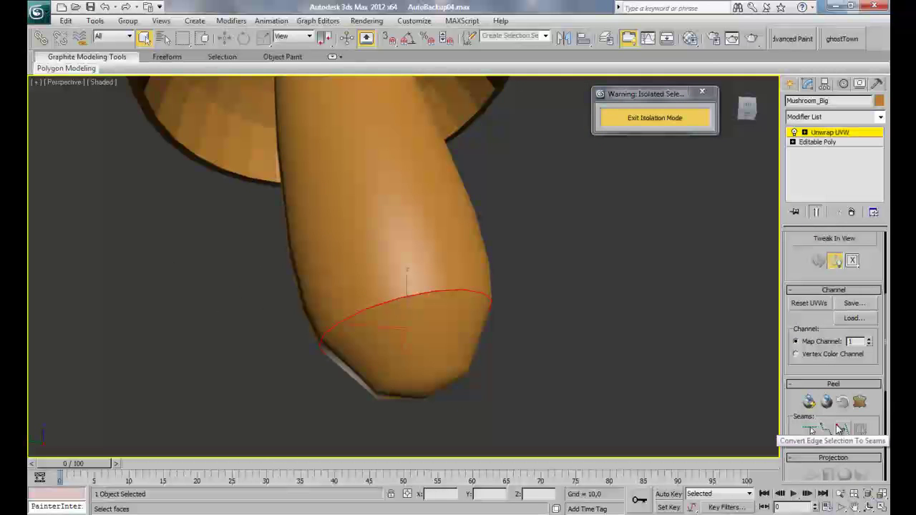
left_click(841, 430)
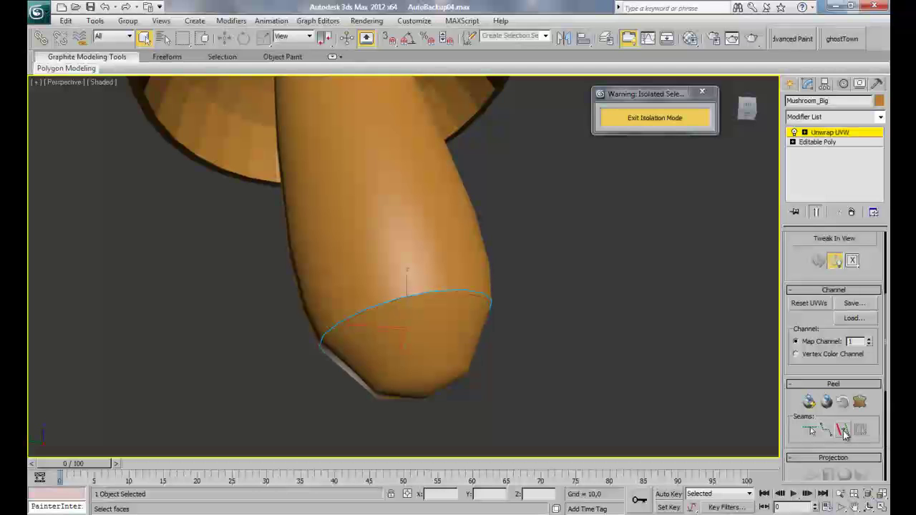
left_click(601, 356)
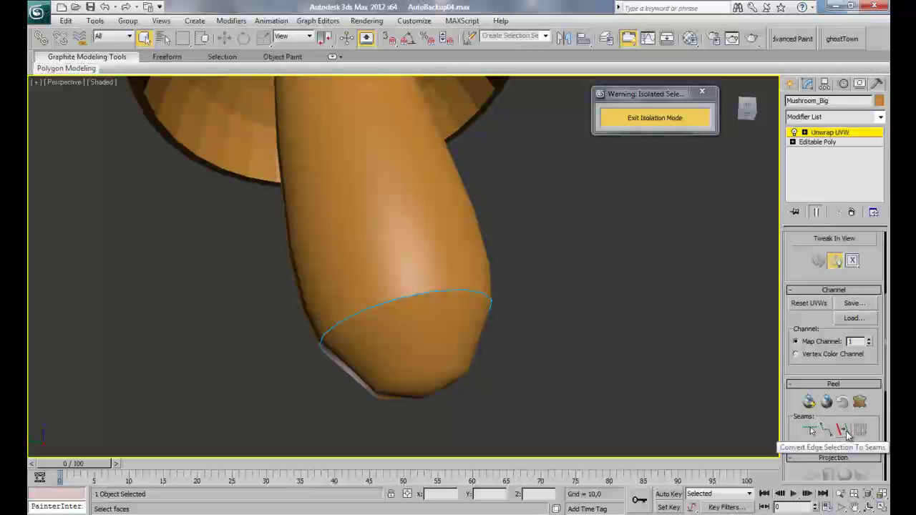
Step: Check the seam around the stem's lower end from the camera view, with edged faces shown
key("c")
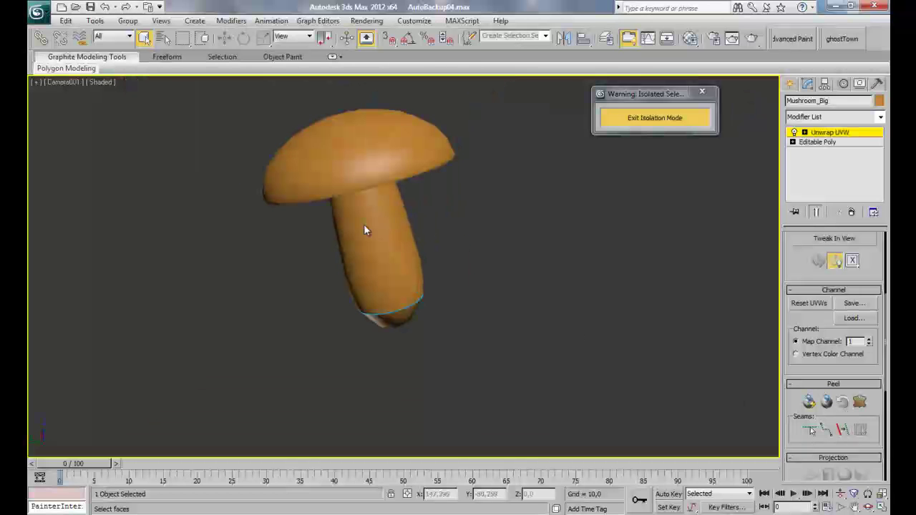
key("F3")
key("F3")
key("j")
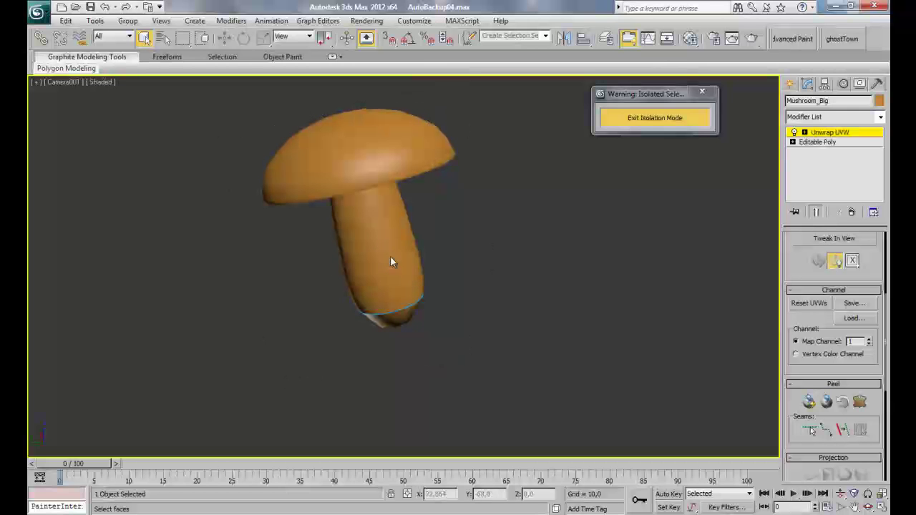
key("F4")
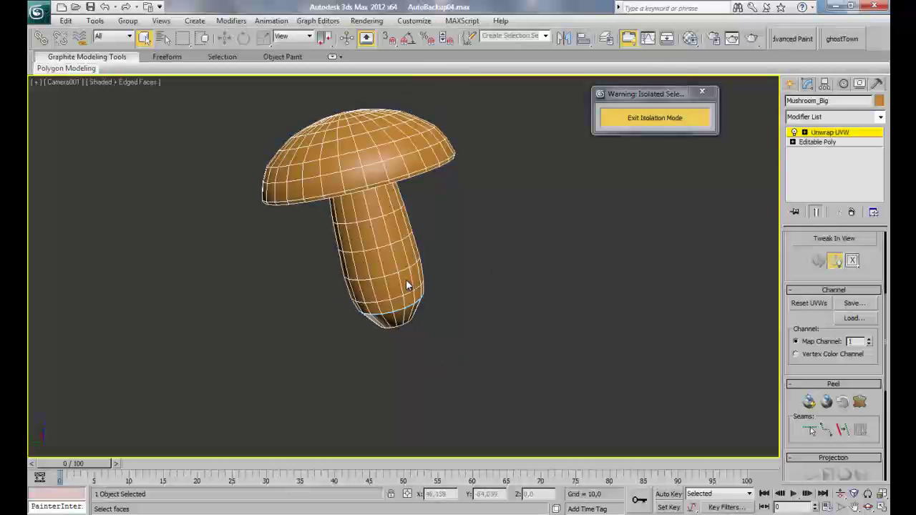
Step: Select the lengthwise edge loop running down the stem through its base and convert it to a peel seam
key("p")
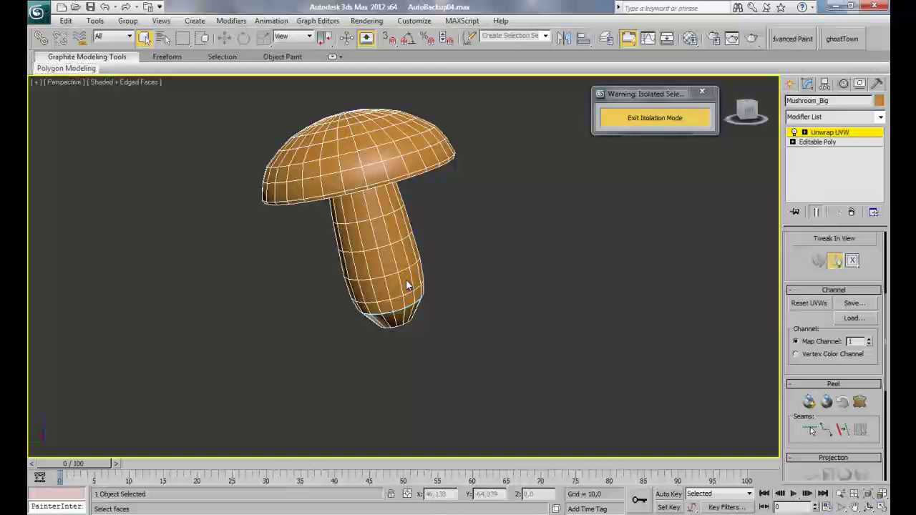
middle_click_drag(406, 284, 315, 299, "alt")
scroll(397, 290, "up", 1)
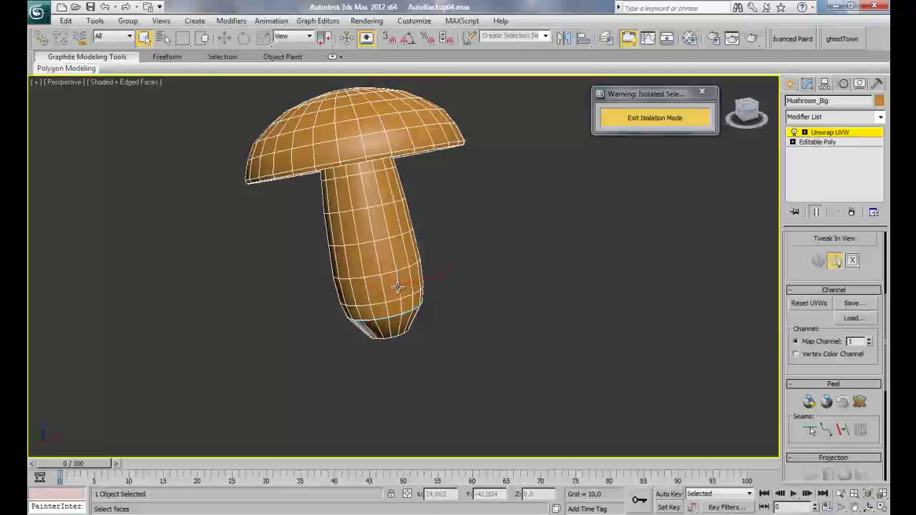
scroll(411, 300, "up", 4)
key("F4")
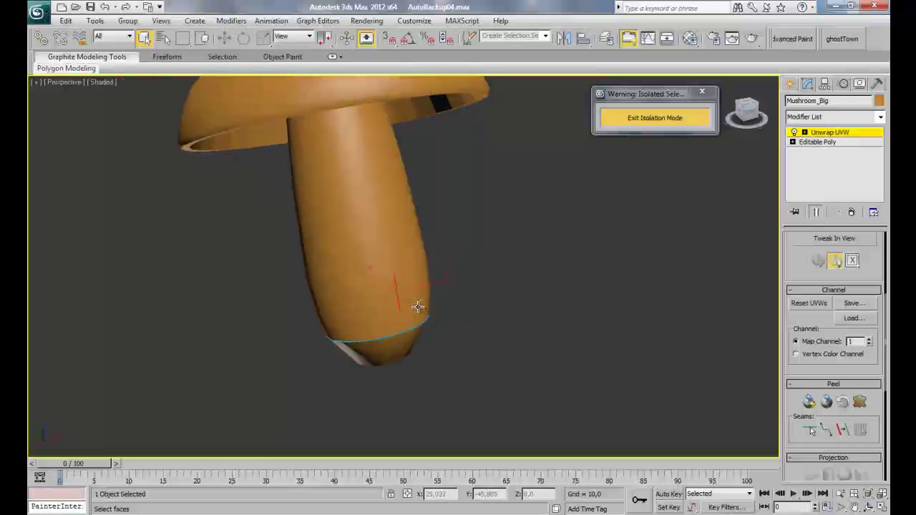
middle_click_drag(418, 306, 416, 307, "alt")
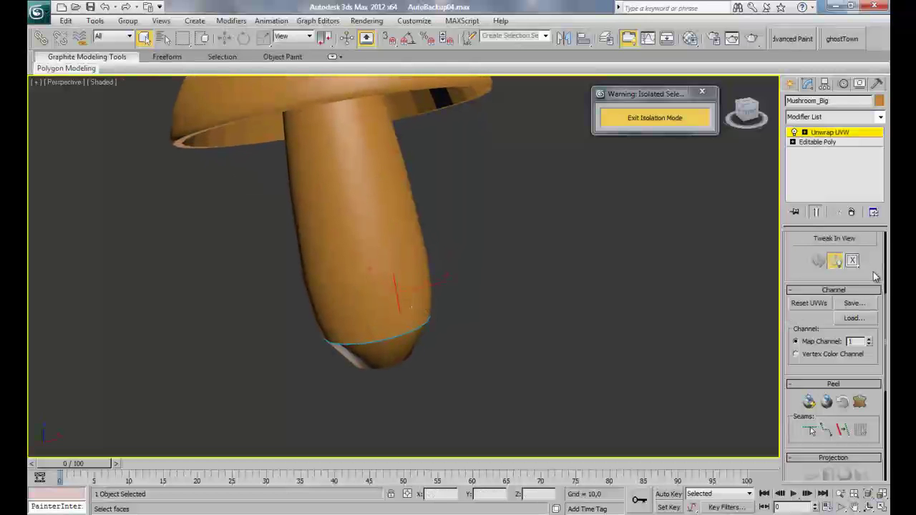
scroll(877, 263, "up", 5)
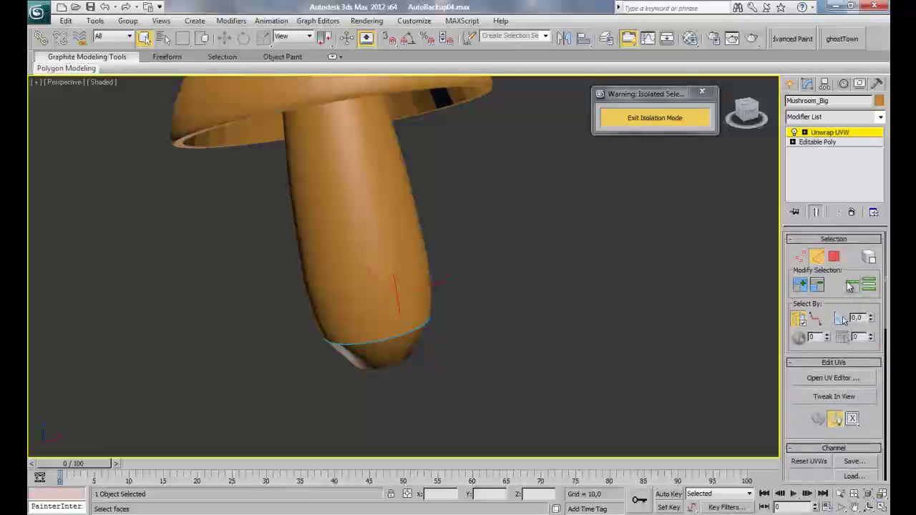
left_click(852, 283)
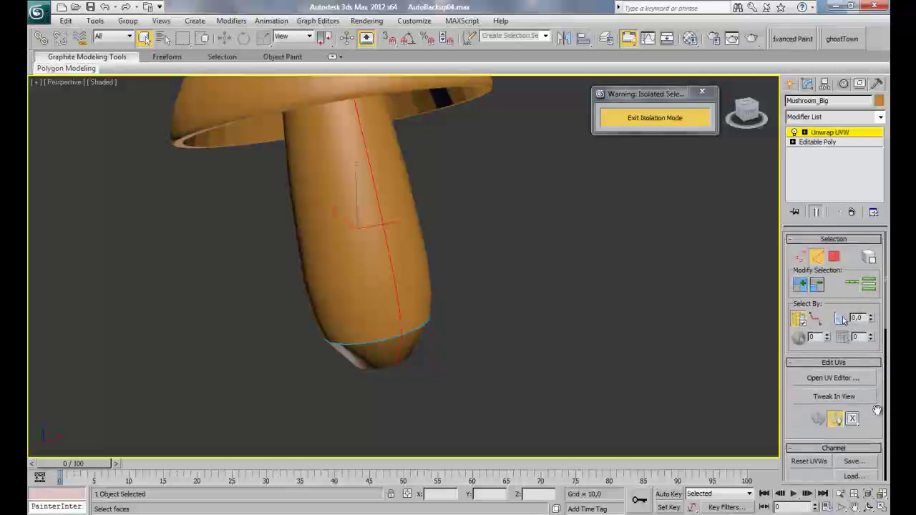
scroll(876, 408, "down", 5)
left_click(844, 394)
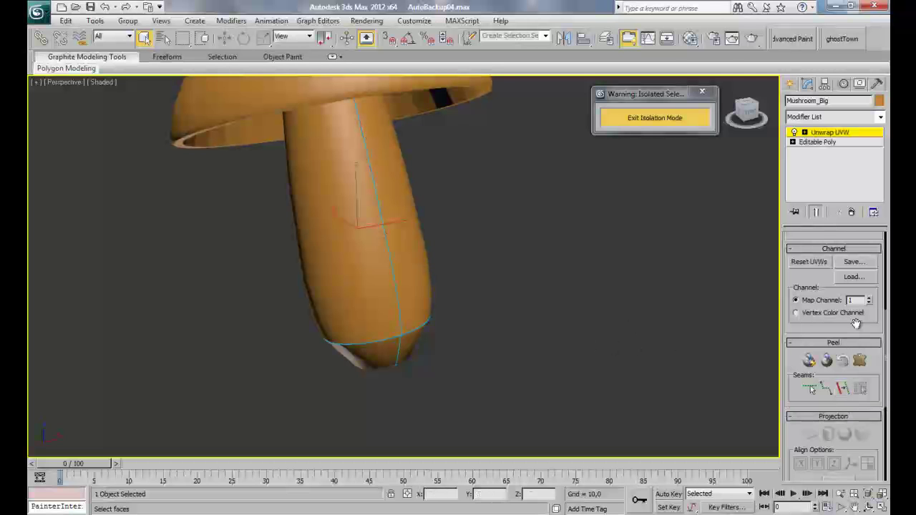
scroll(870, 400, "up", 3)
scroll(870, 399, "up", 4)
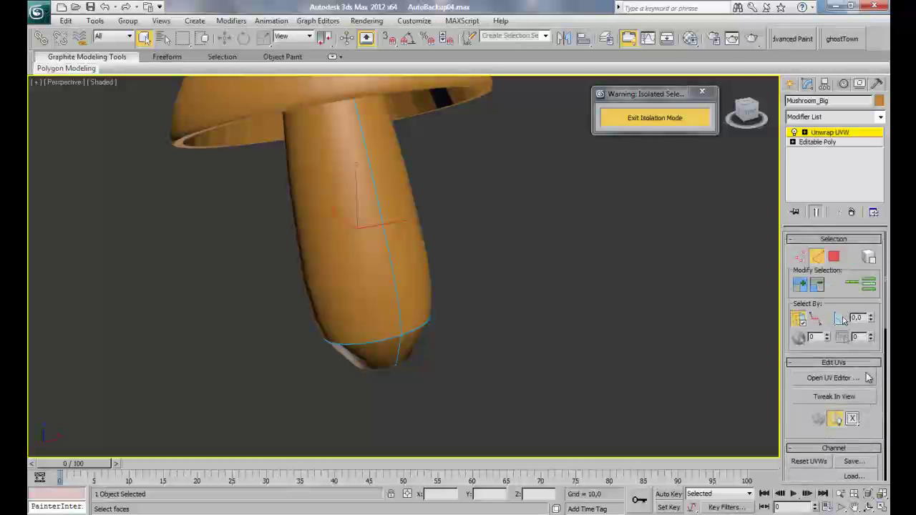
Step: Try to select the stem's faces by expanding a single face selection to the seams, with edged faces shown
left_click(372, 218)
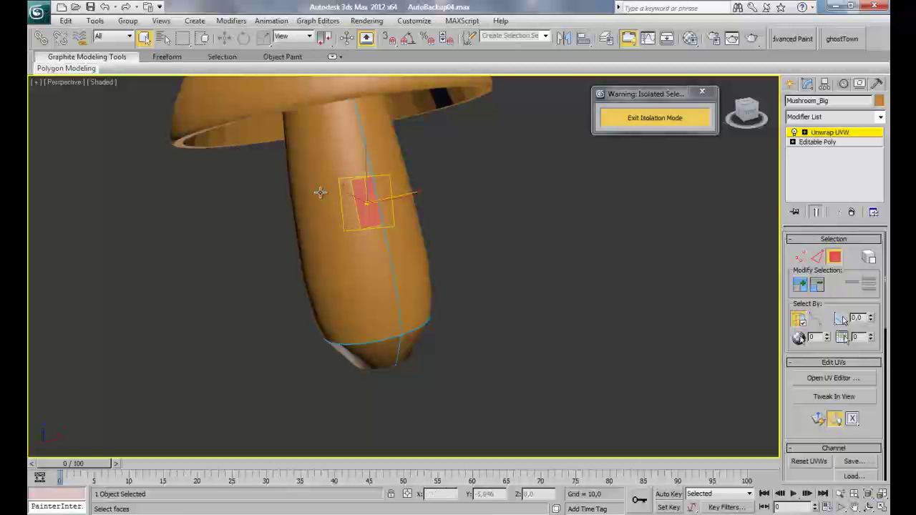
key("F4")
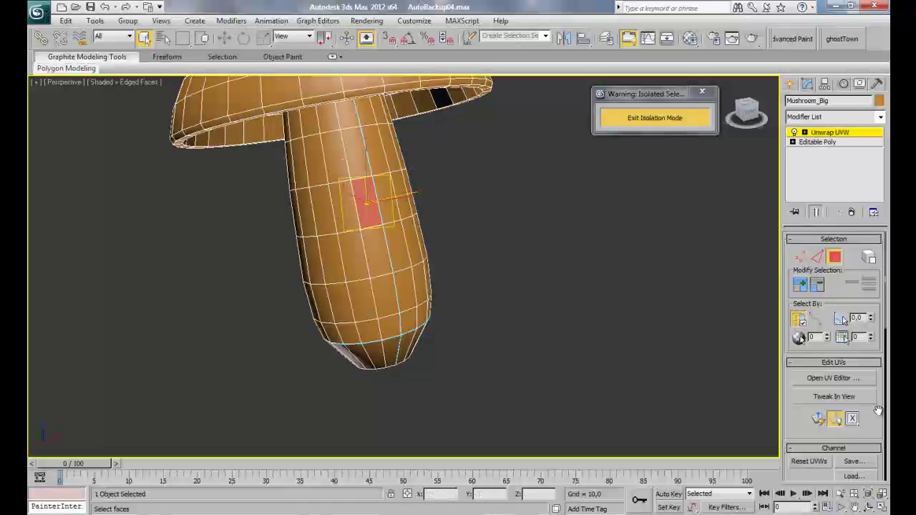
scroll(859, 397, "down", 4)
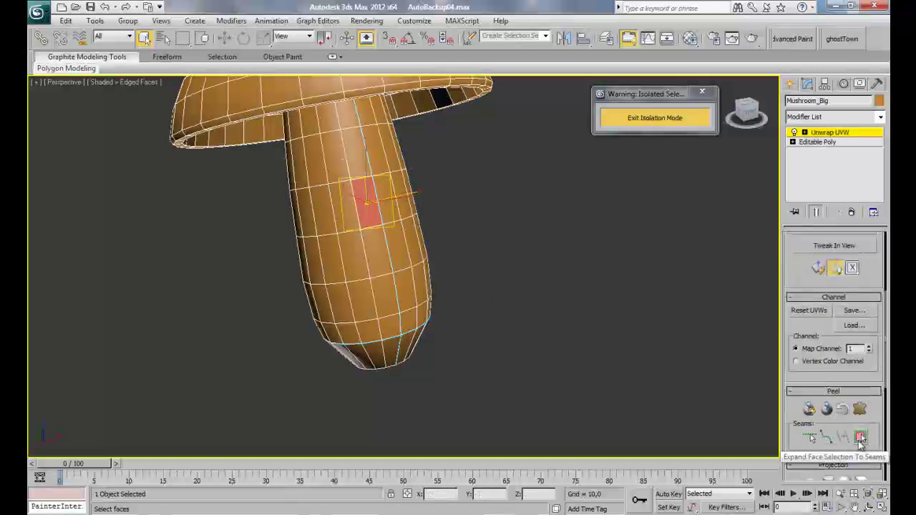
left_click(861, 437)
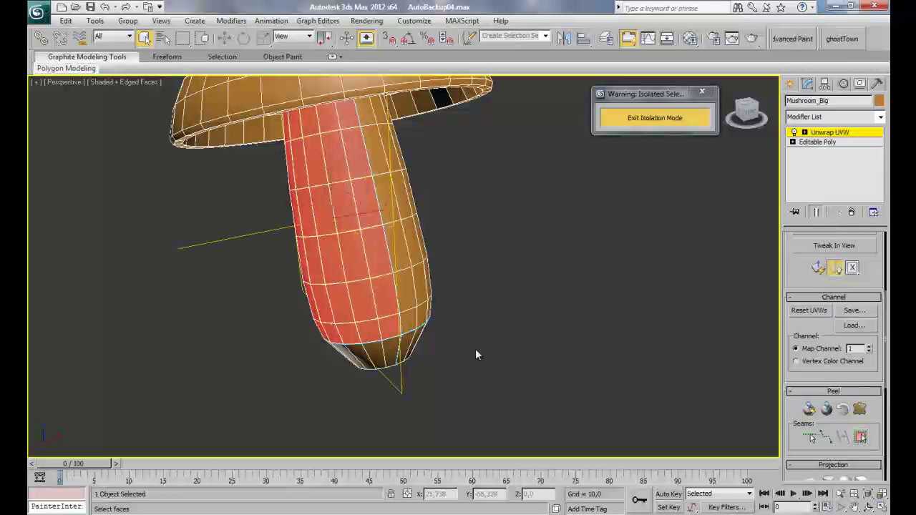
middle_click_drag(467, 347, 494, 268, "alt")
left_click(494, 268)
middle_click_drag(377, 293, 256, 317, "alt")
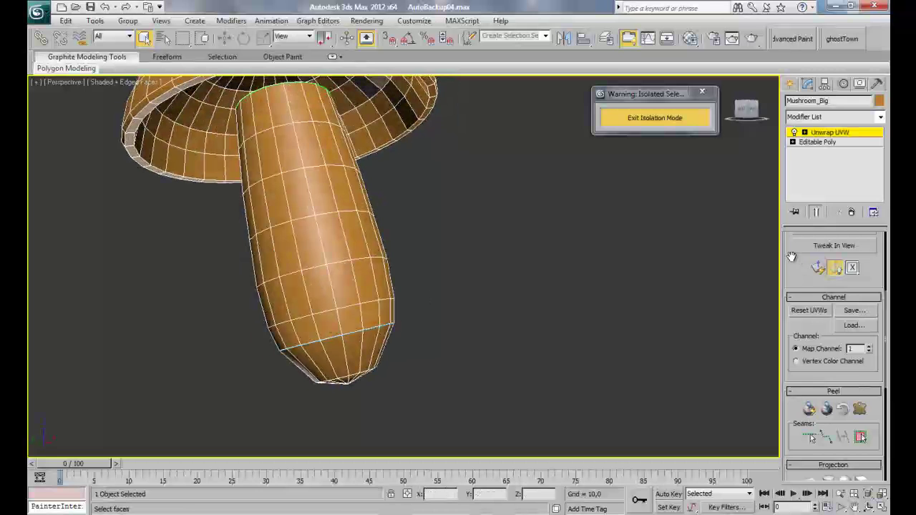
Step: Select the lengthwise edge loop on the stem, and remove the edges along one side from the selection
scroll(795, 261, "up", 5)
left_click(817, 257)
key("F4")
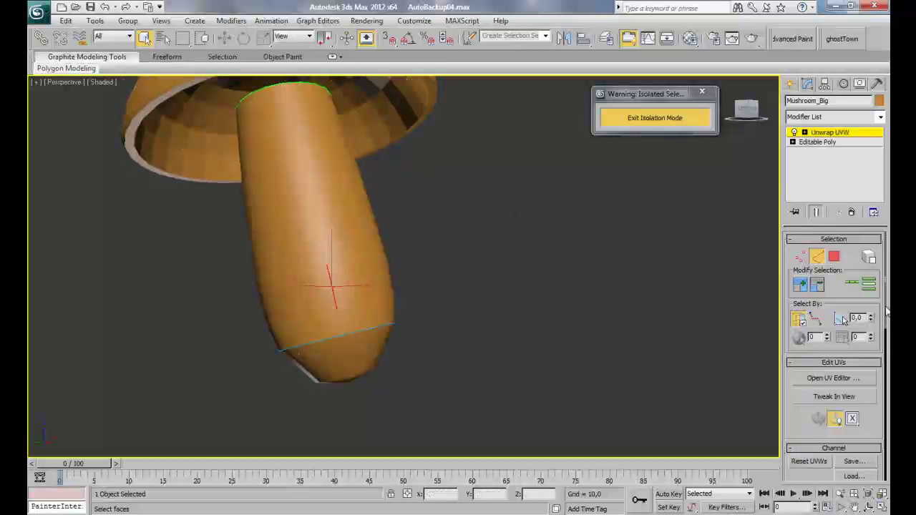
left_click(852, 283)
middle_click_drag(290, 309, 415, 287, "alt")
key("f")
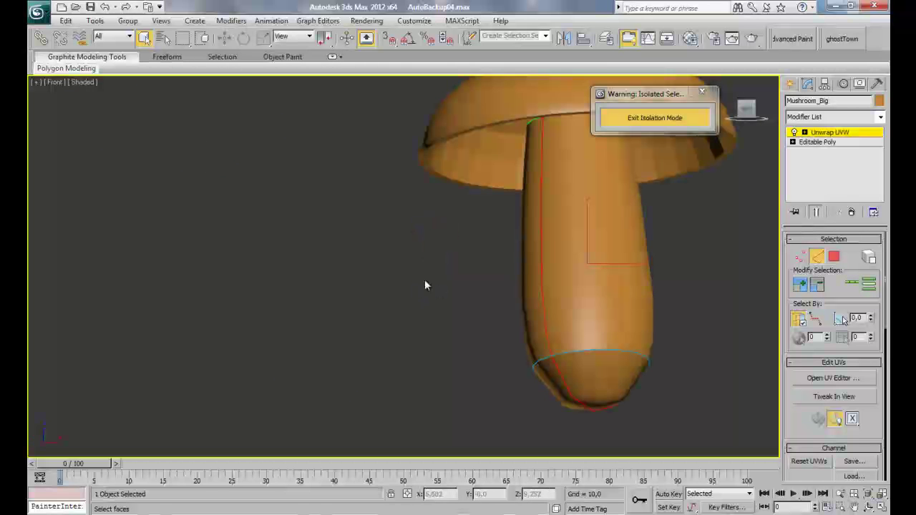
key("p")
middle_click_drag(386, 272, 296, 147, "alt")
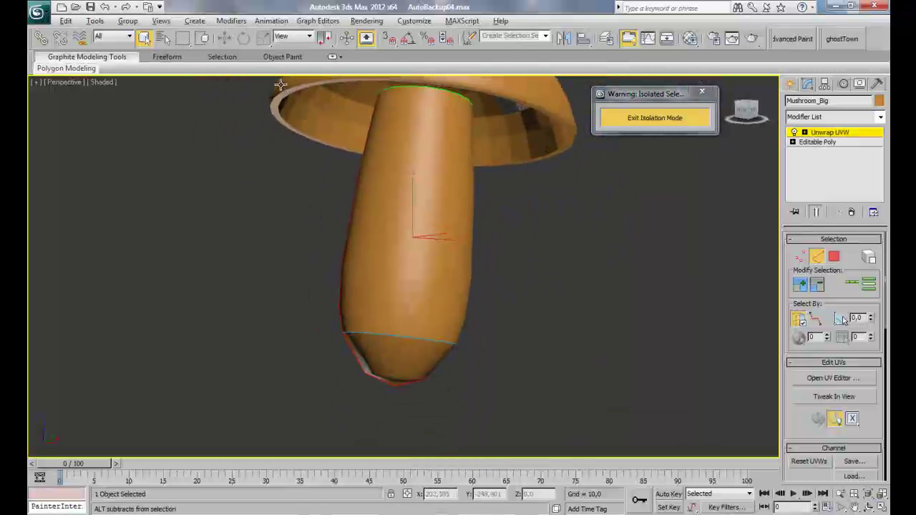
left_click_drag(280, 84, 394, 428)
Step: Convert the remaining lengthwise stem edges to a peel seam
mouse_move(337, 362)
middle_mouse_down("alt")
mouse_move(460, 292)
mouse_move(544, 222)
mouse_move(352, 237)
mouse_move(222, 197)
mouse_move(221, 174)
mouse_move(272, 160)
middle_mouse_up("alt")
key("c")
key("p")
key("F4")
key("F4")
scroll(802, 405, "down", 3)
left_click(843, 424)
Step: Select all stem faces above the lower seam by expanding one face's selection to the seams
middle_click_drag(493, 345, 451, 362, "alt")
key("3")
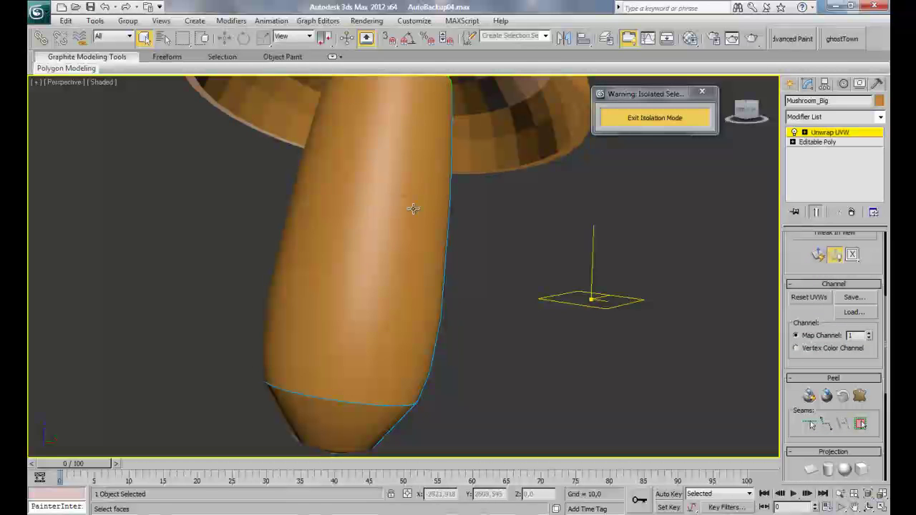
left_click(423, 199)
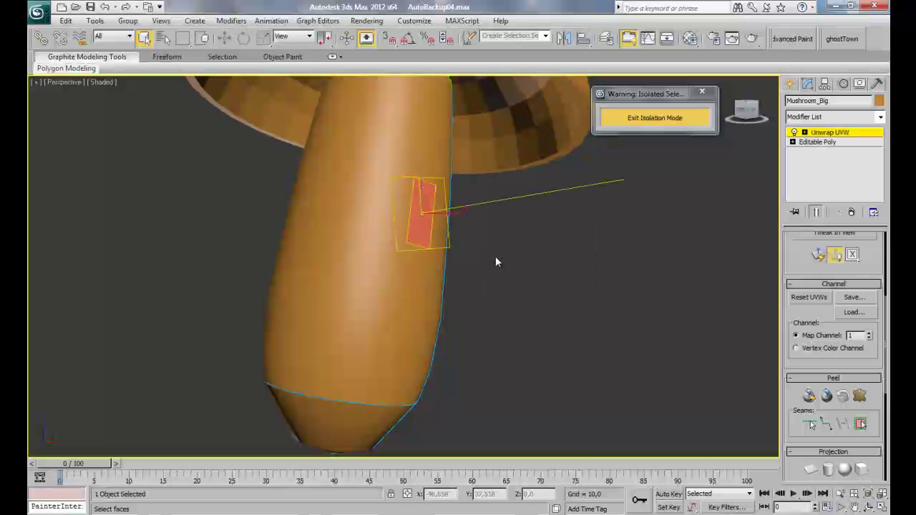
middle_click_drag(488, 257, 414, 260, "alt")
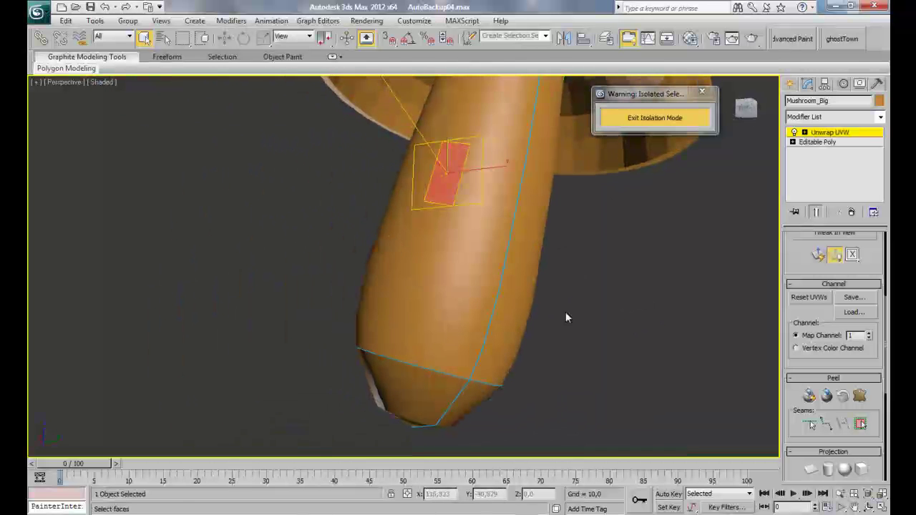
left_click(861, 423)
middle_click_drag(471, 296, 661, 308, "alt")
middle_click_drag(487, 180, 301, 322, "alt")
Step: Flatten the selected stem faces with a pelt map simulation and commit the result
left_click(860, 396)
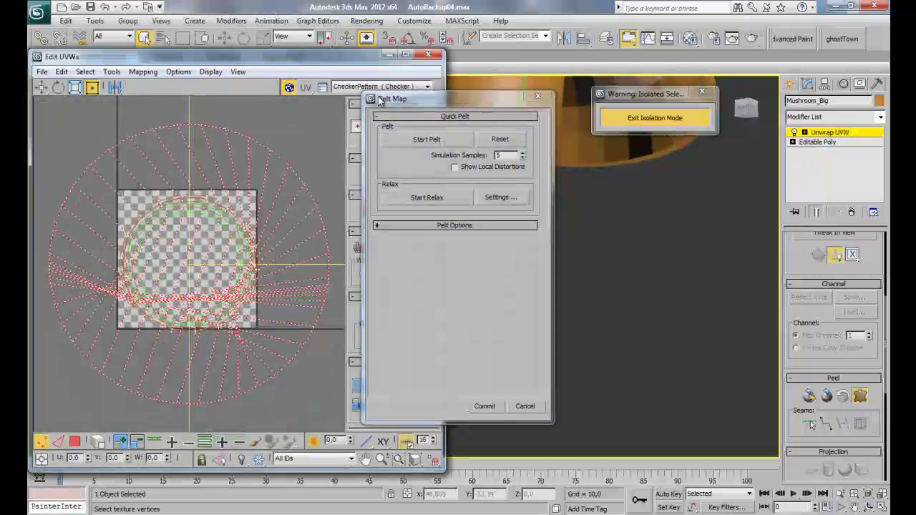
left_click_drag(426, 104, 461, 111)
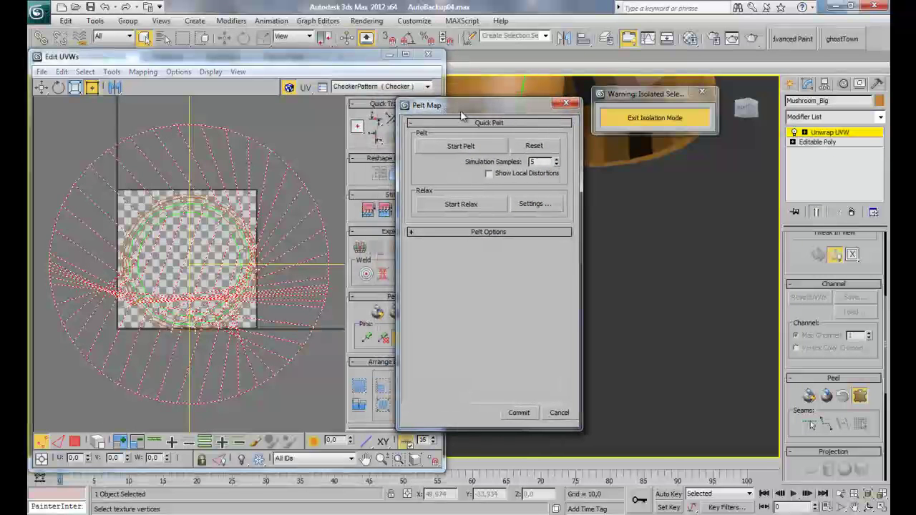
left_click(446, 149)
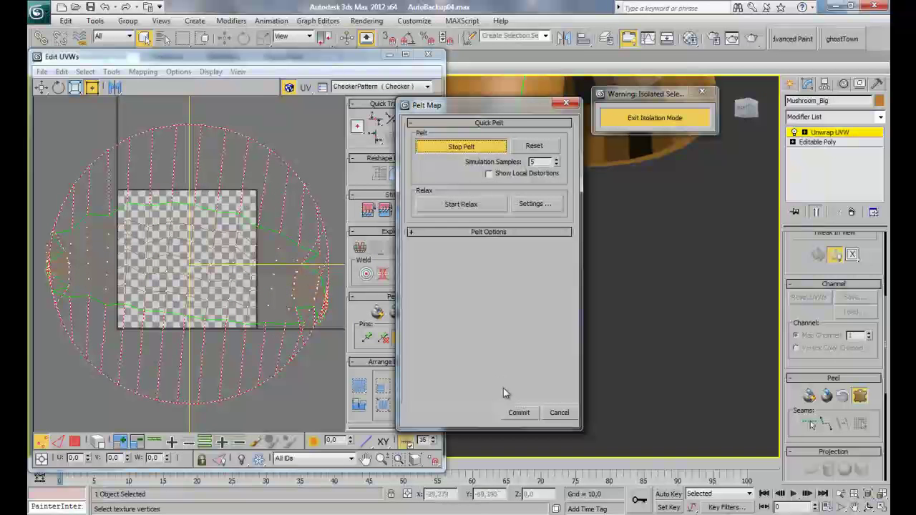
left_click(519, 413)
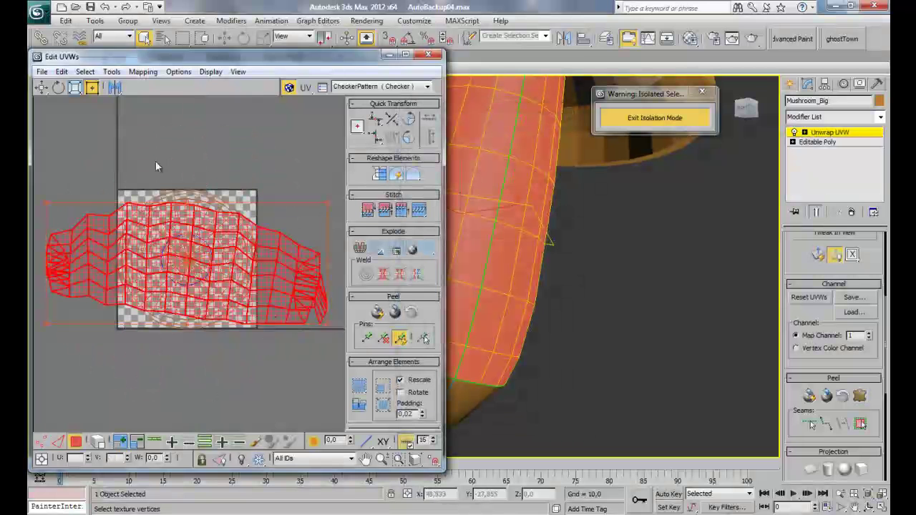
Step: Relax the stem's UV shell by face angles
left_click(112, 72)
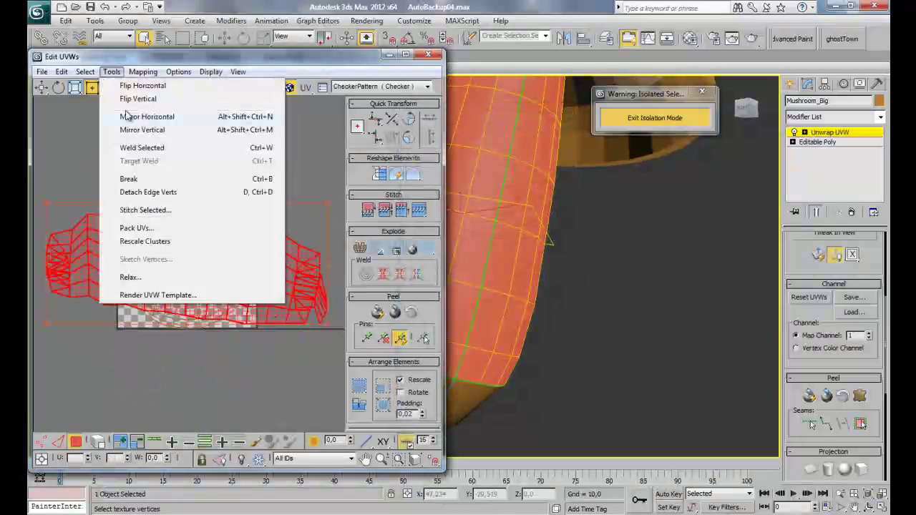
left_click(136, 277)
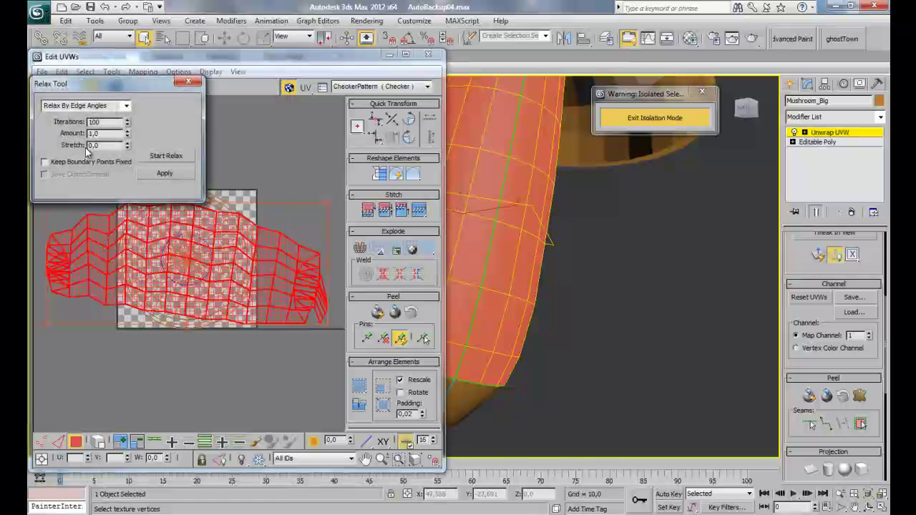
left_click(126, 106)
left_click(88, 121)
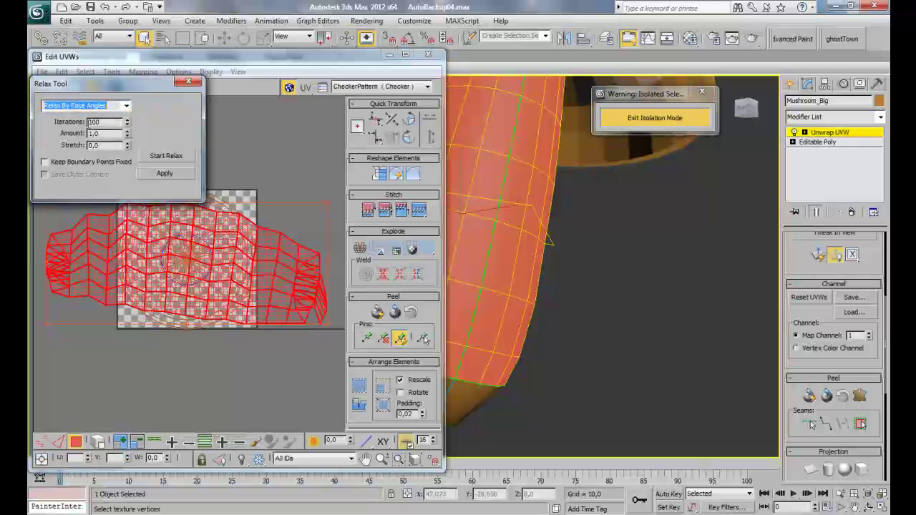
left_click(169, 159)
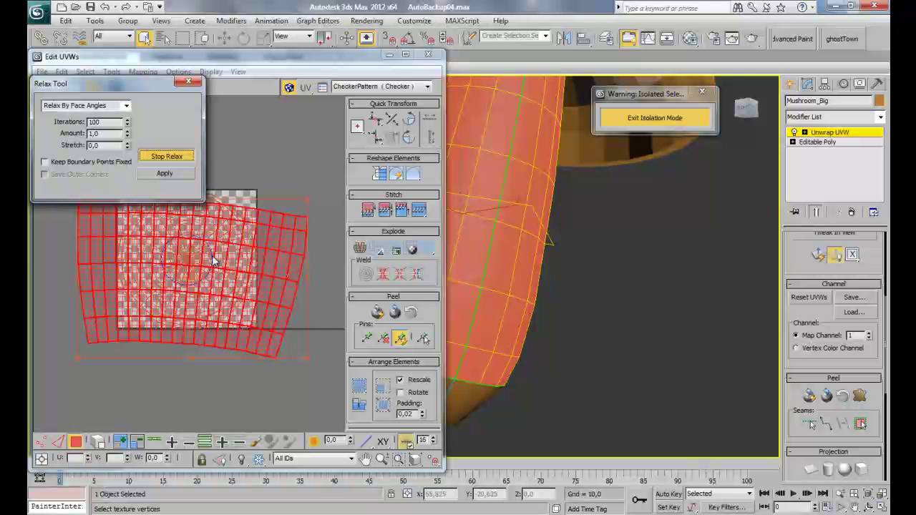
left_click(167, 157)
left_click(187, 83)
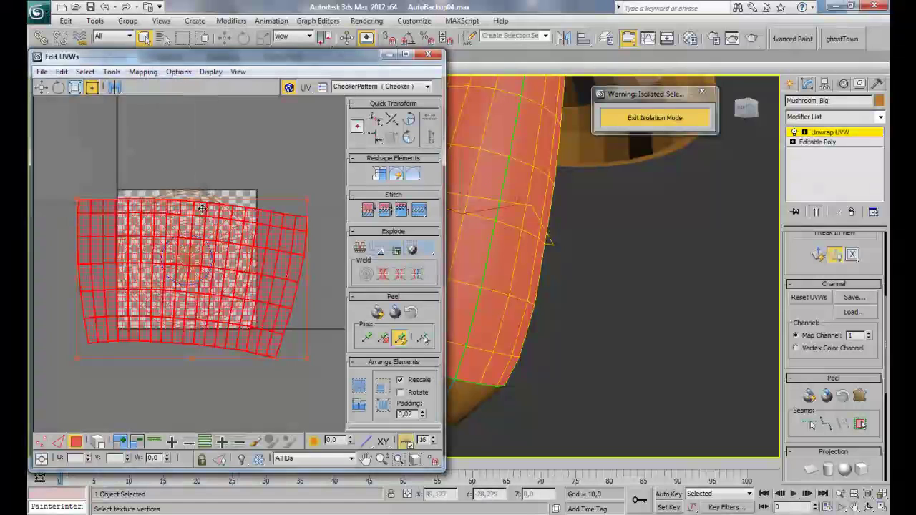
Step: Rotate the stem's UV shell roughly level and move it above the checkered texture square
key("e")
left_click_drag(211, 222, 205, 107)
key("w")
middle_click_drag(176, 215, 177, 300)
left_click_drag(193, 233, 198, 190)
key("e")
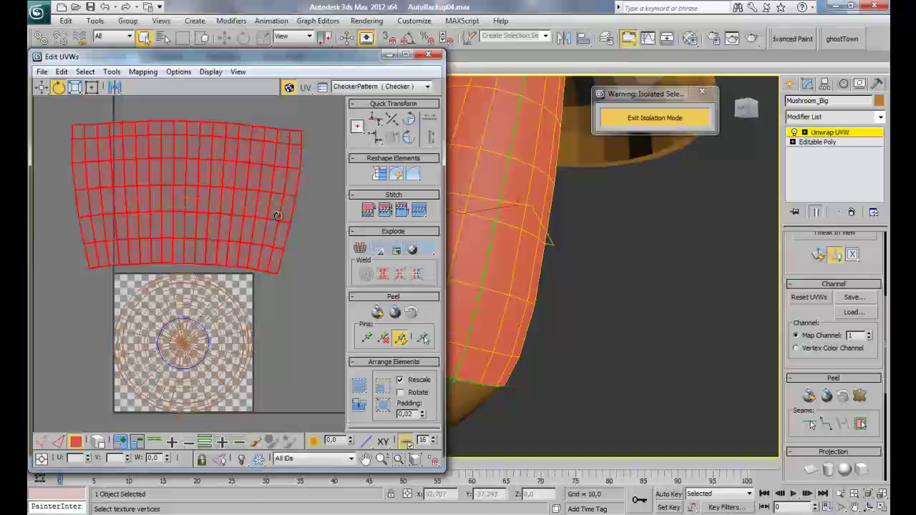
Step: Select all faces of the stem's base below the horizontal seam by expanding one face's selection to the seams
scroll(528, 225, "down", 3)
middle_click_drag(585, 231, 537, 249, "alt")
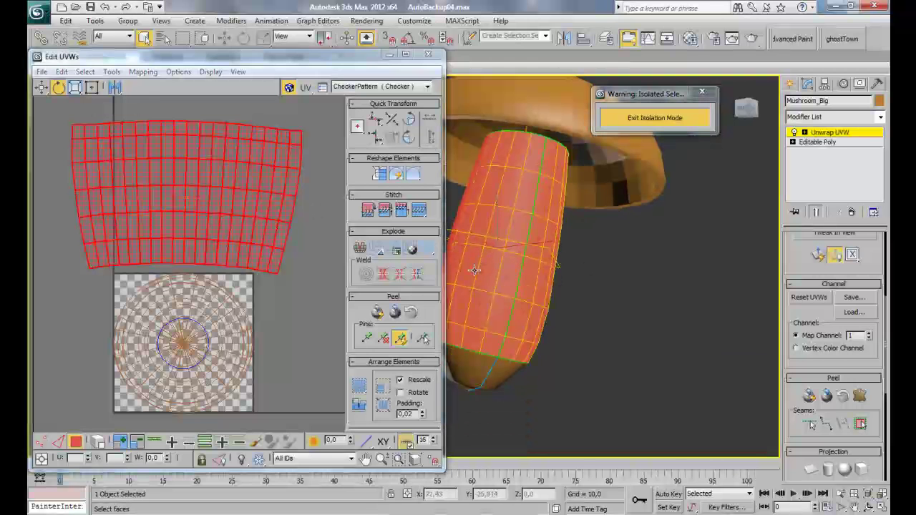
middle_click_drag(475, 271, 543, 288, "alt")
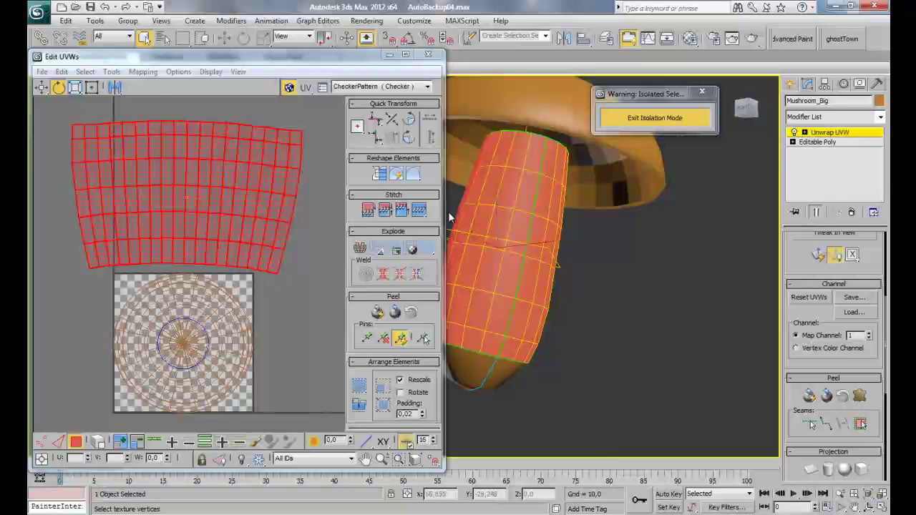
middle_click_drag(544, 211, 529, 185, "alt")
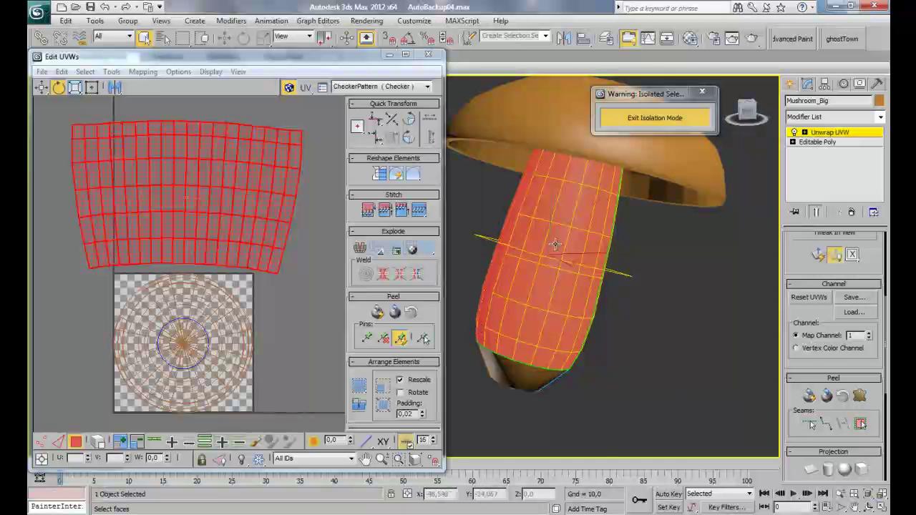
scroll(555, 238, "up", 8)
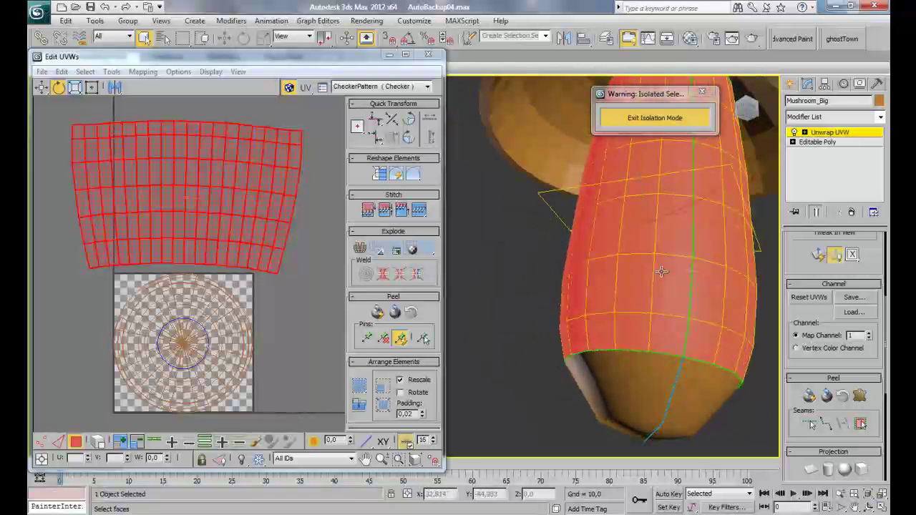
middle_click_drag(665, 269, 540, 224, "alt")
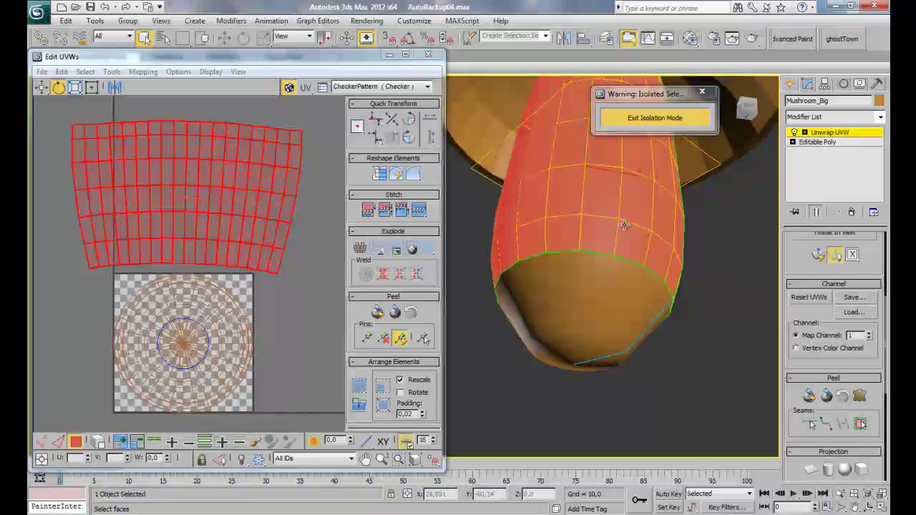
left_click(599, 284)
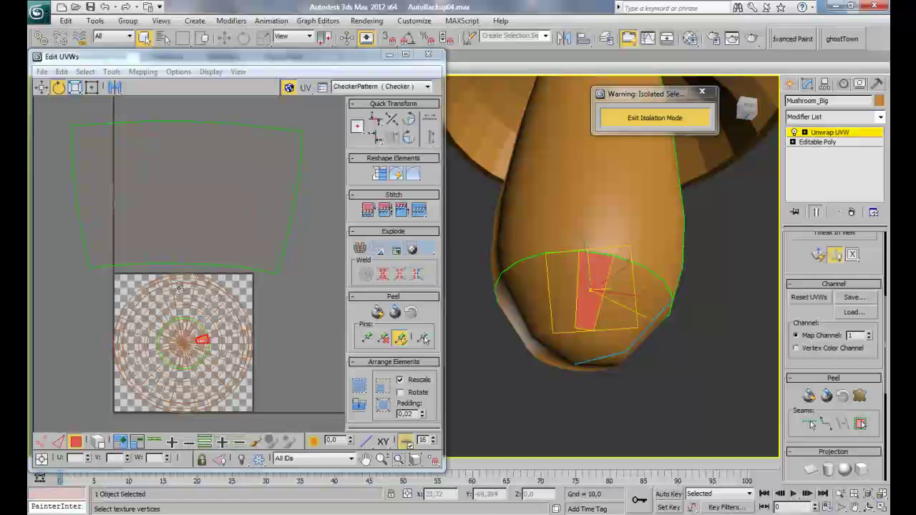
middle_click_drag(587, 201, 578, 180, "alt")
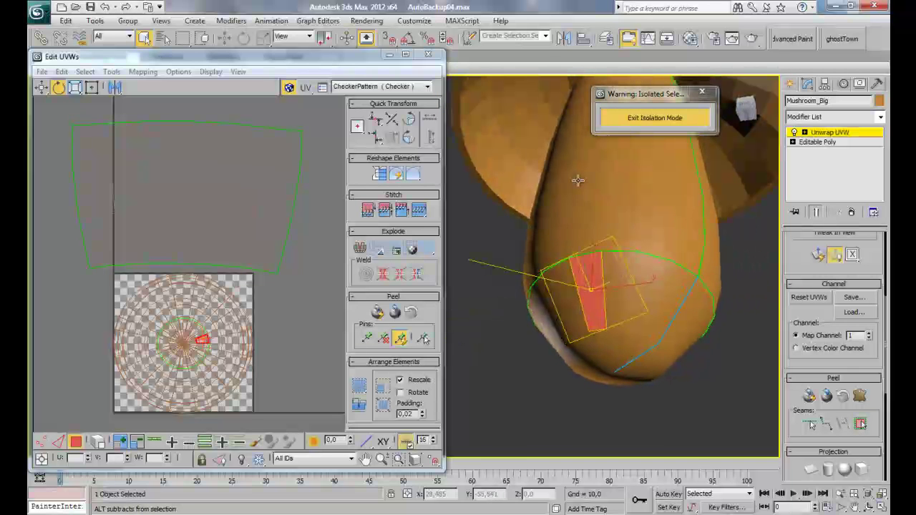
left_click(622, 277)
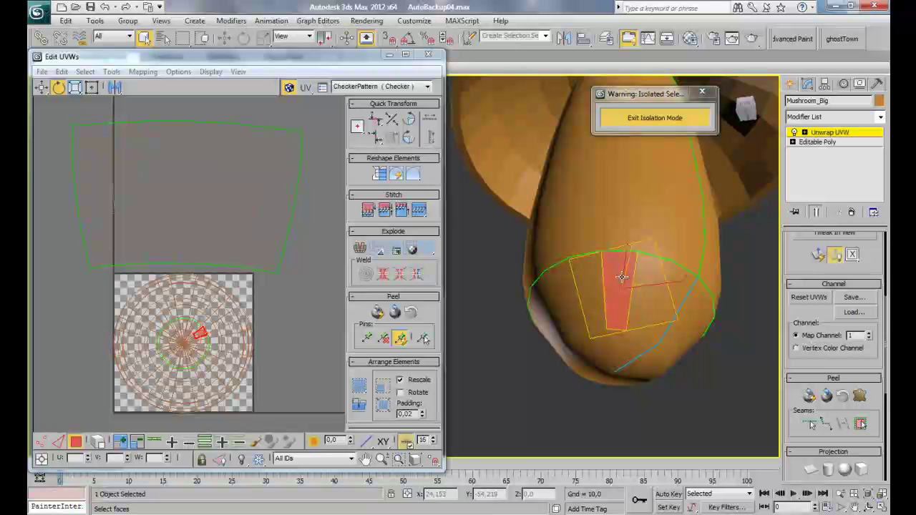
left_click(859, 397)
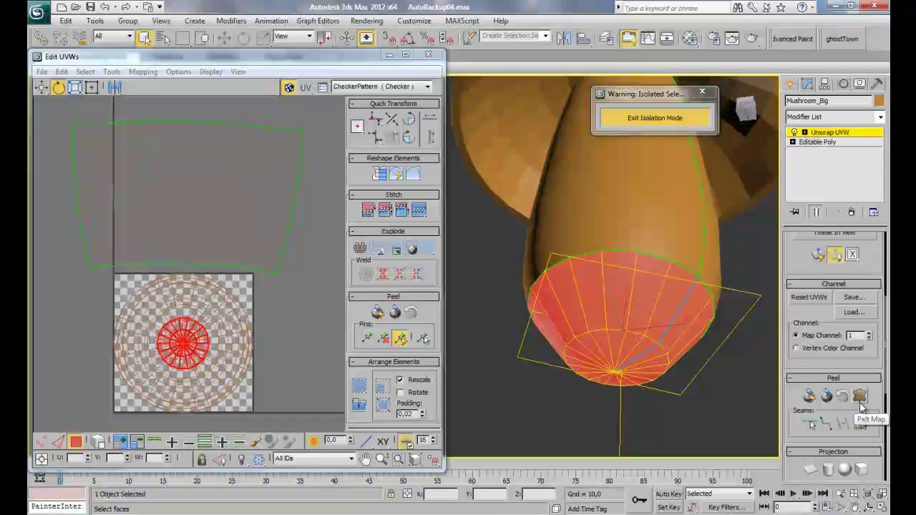
Step: Flatten the stem's base faces with a pelt map simulation and commit the result
left_click(861, 404)
left_click(459, 146)
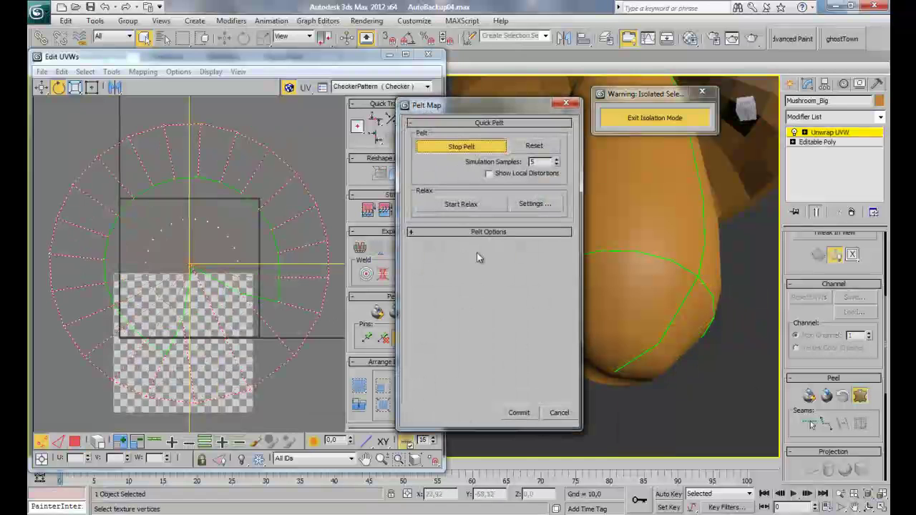
left_click(520, 412)
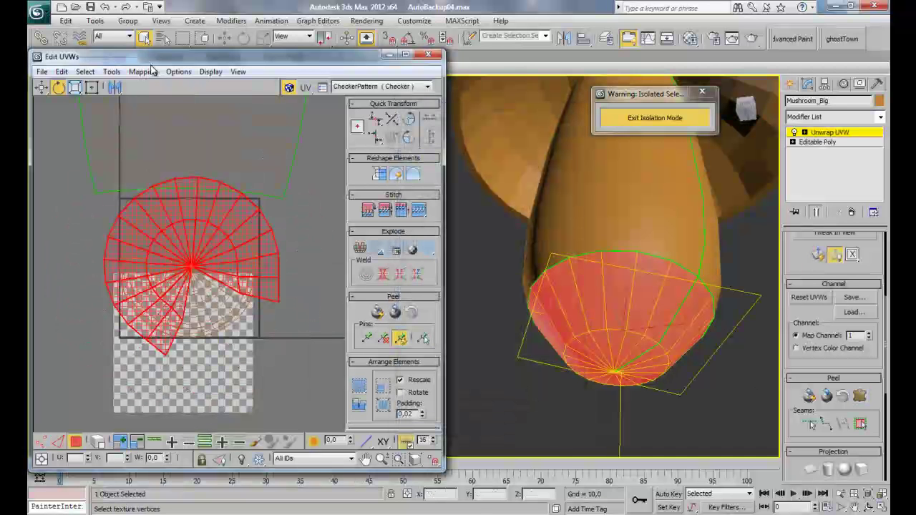
Step: Relax the stem base's UV shell by face angles with the amount set to 1.0
left_click(111, 72)
left_click(131, 277)
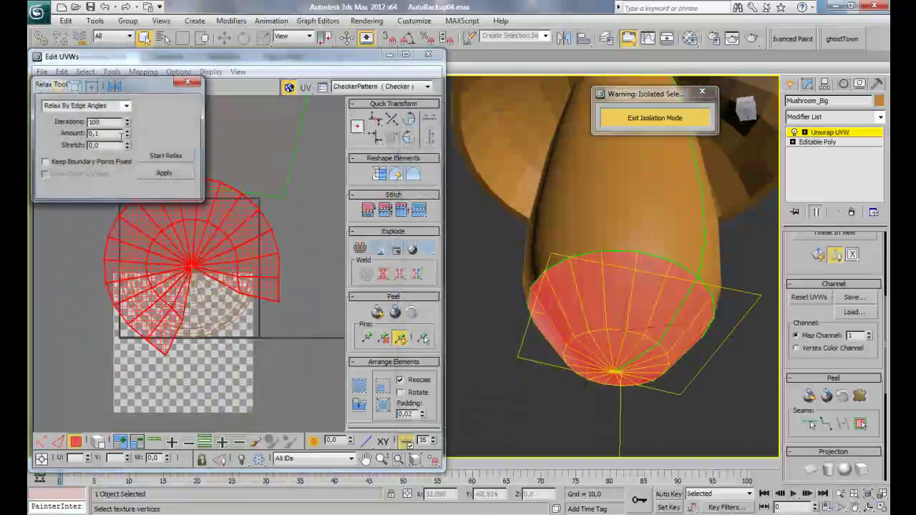
left_click_drag(126, 134, 126, 126)
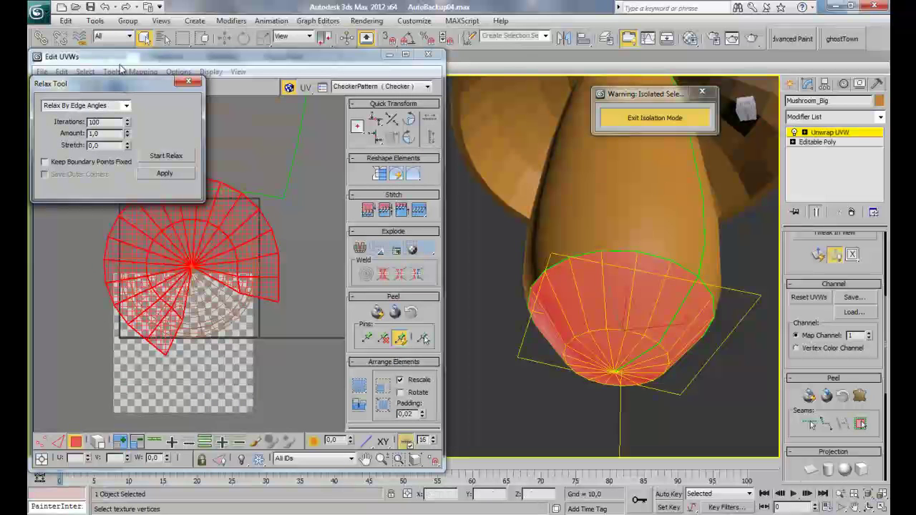
left_click(114, 107)
left_click(124, 106)
left_click(114, 113)
left_click(157, 157)
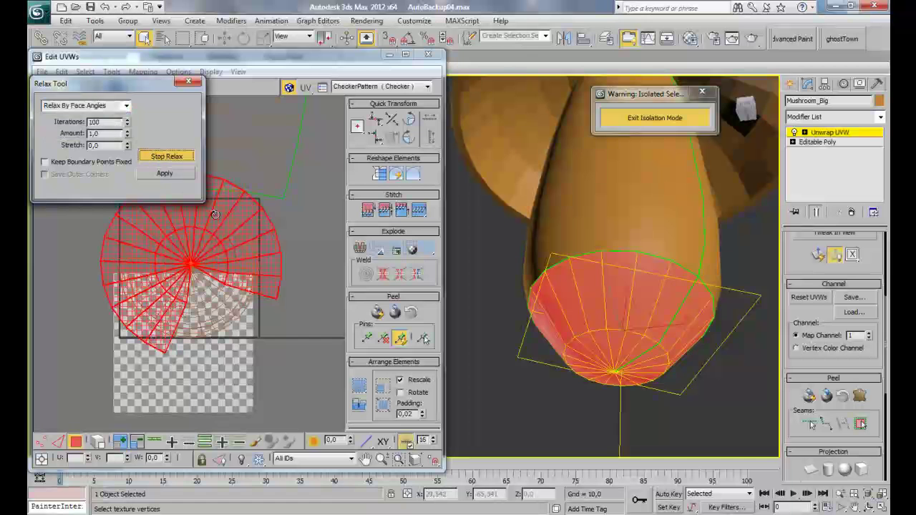
left_click(155, 159)
scroll(186, 194, "down", 2)
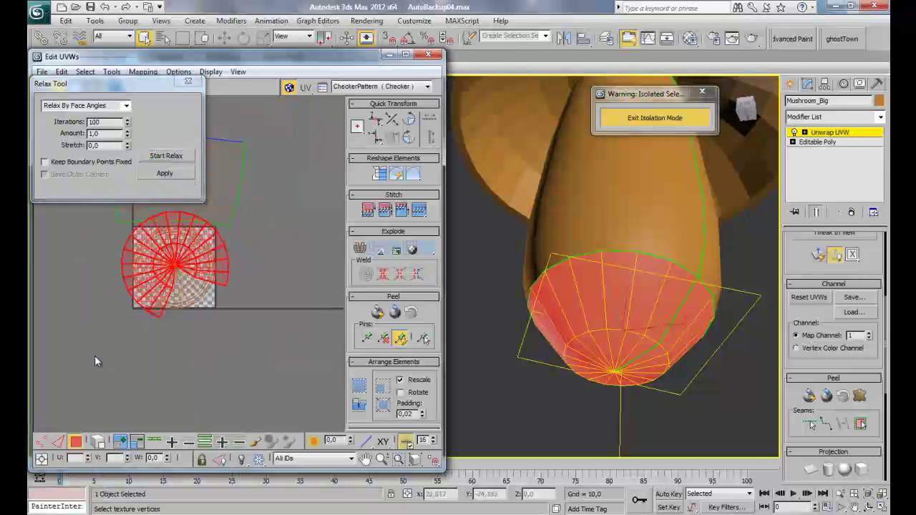
left_click(187, 81)
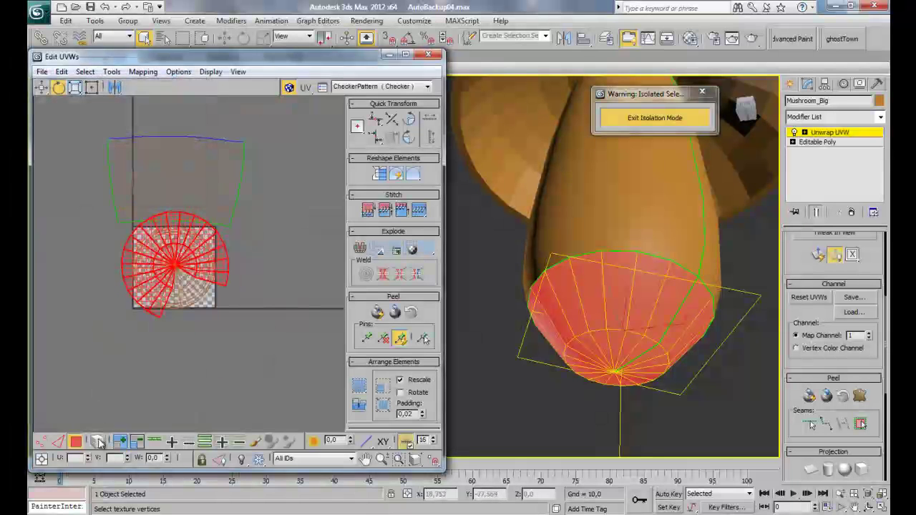
Step: Rescale the UV shells of the stem and its base together to matching proportions
left_click(210, 178)
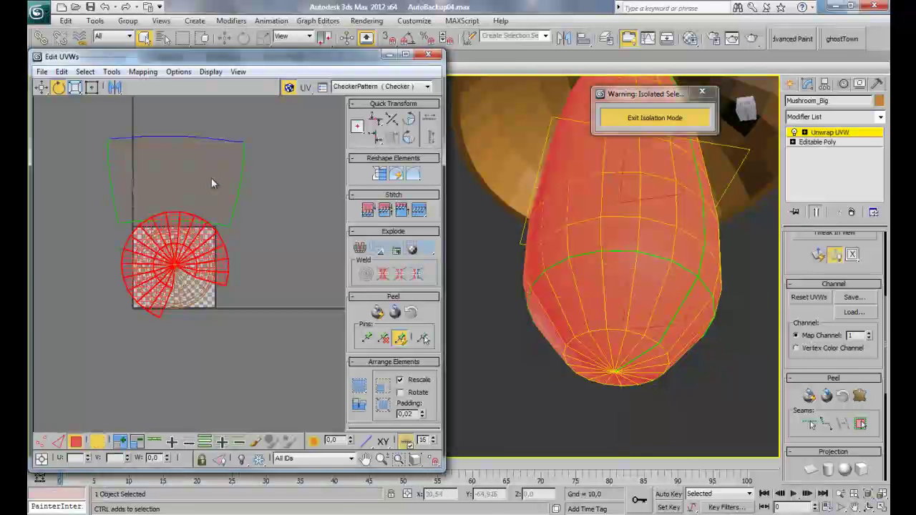
left_click(359, 405)
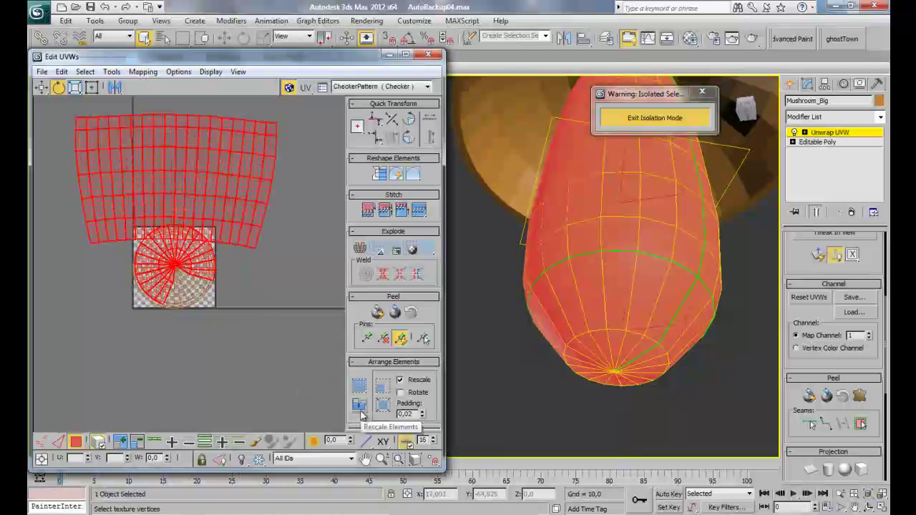
left_click(216, 233)
Step: Move the base's UV shell to the right of the texture square and the stem's shell clear above it
left_click(191, 266)
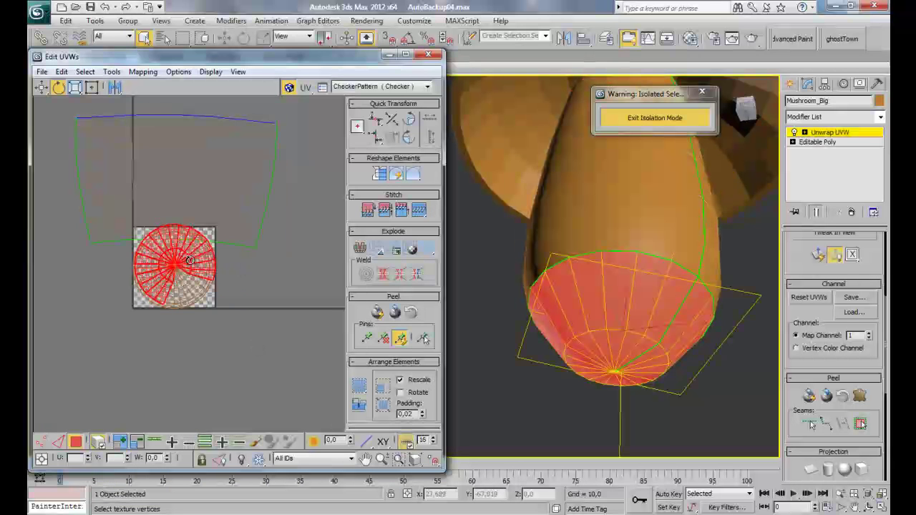
key("w")
left_click_drag(188, 261, 323, 184)
left_click(171, 203)
left_click_drag(171, 203, 165, 171)
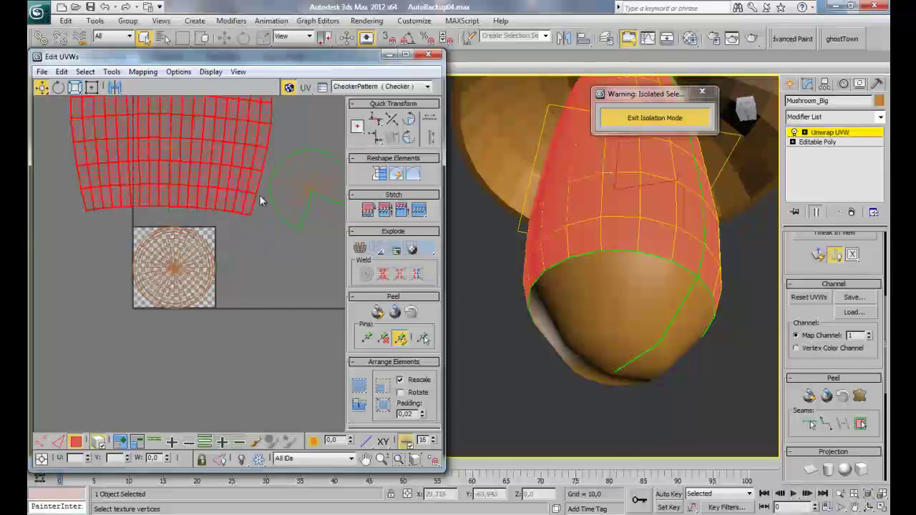
left_click(279, 194)
left_click(277, 242)
scroll(167, 287, "down", 3)
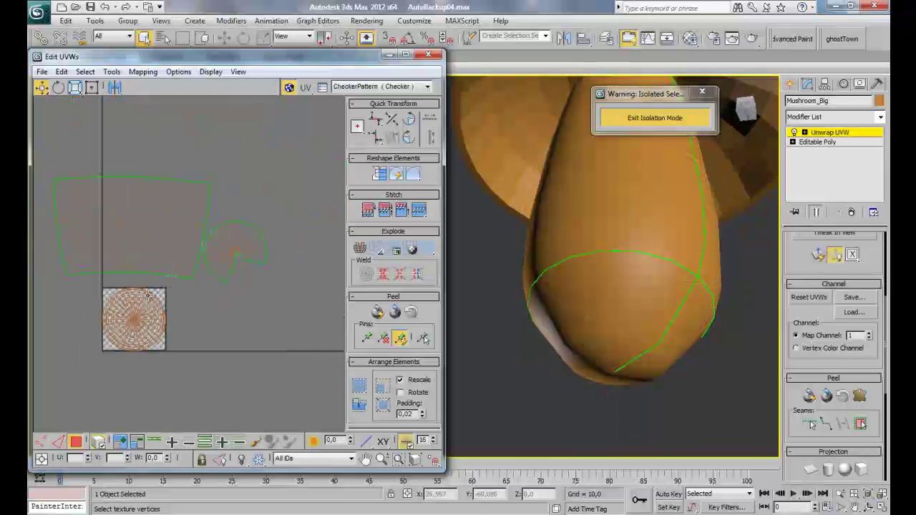
Step: Minimize the UV editor and reselect the large mushroom in a close view of its stem
left_click(388, 55)
middle_click_drag(601, 179, 432, 204)
scroll(431, 205, "down", 5)
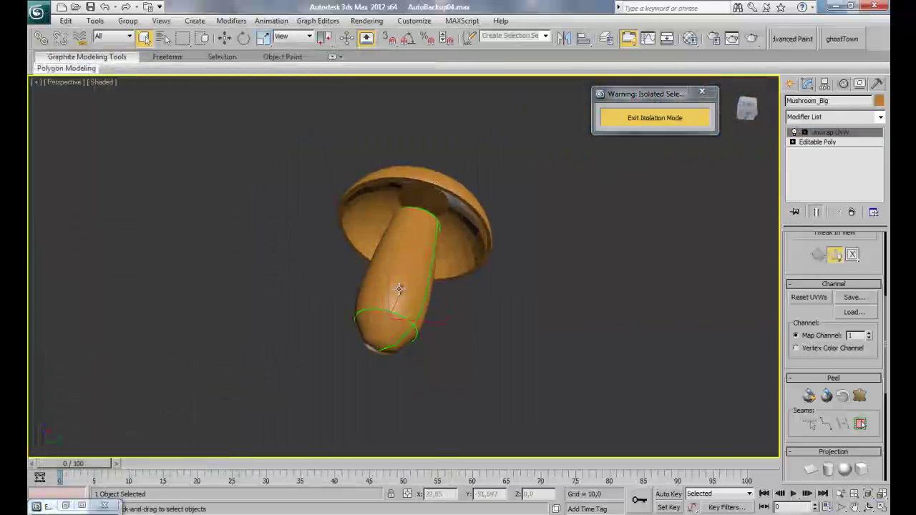
middle_click_drag(416, 290, 524, 321, "alt")
left_click(523, 321)
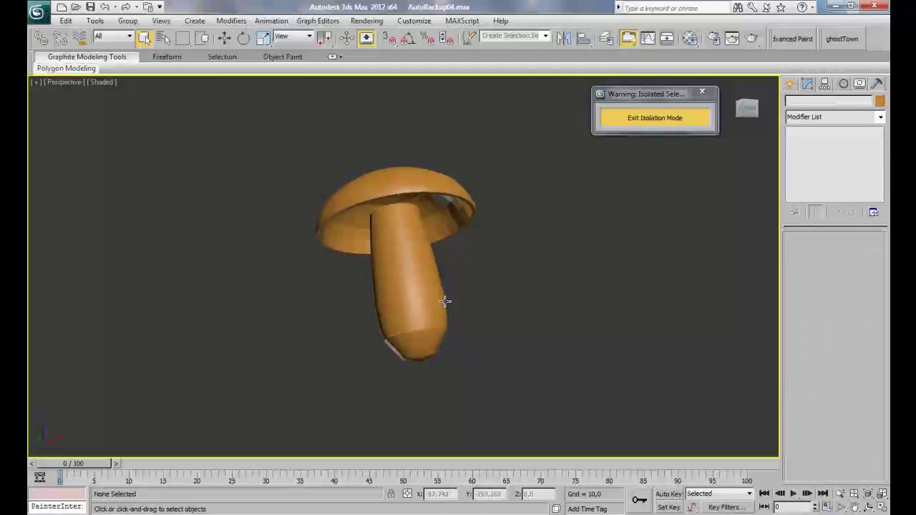
middle_click_drag(441, 302, 343, 280, "alt")
scroll(405, 277, "up", 5)
left_click(422, 223)
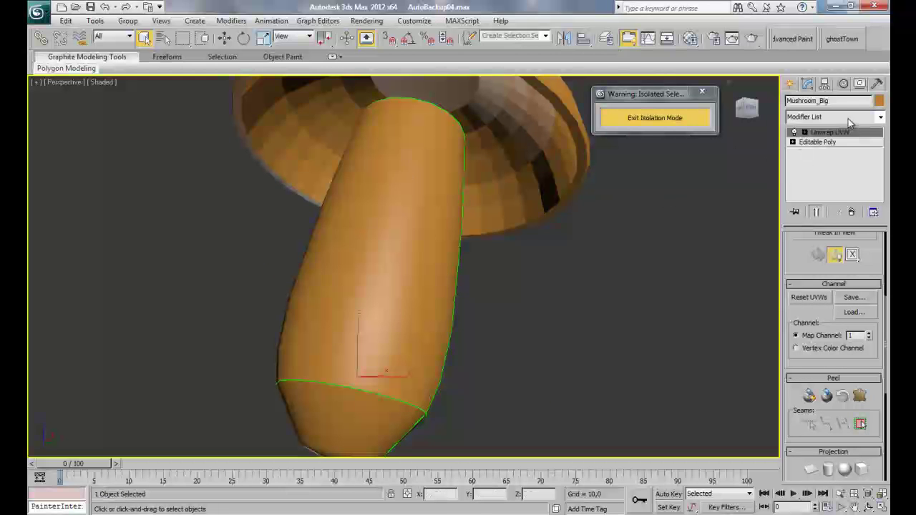
Step: Assign material ID 1 to the stem element at the Editable Poly level, accepting the topology warning
left_click(855, 141)
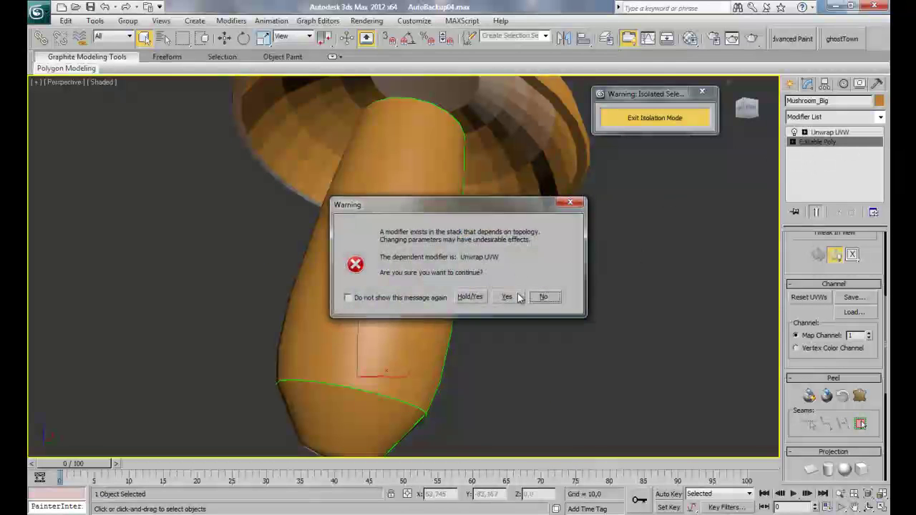
left_click(508, 296)
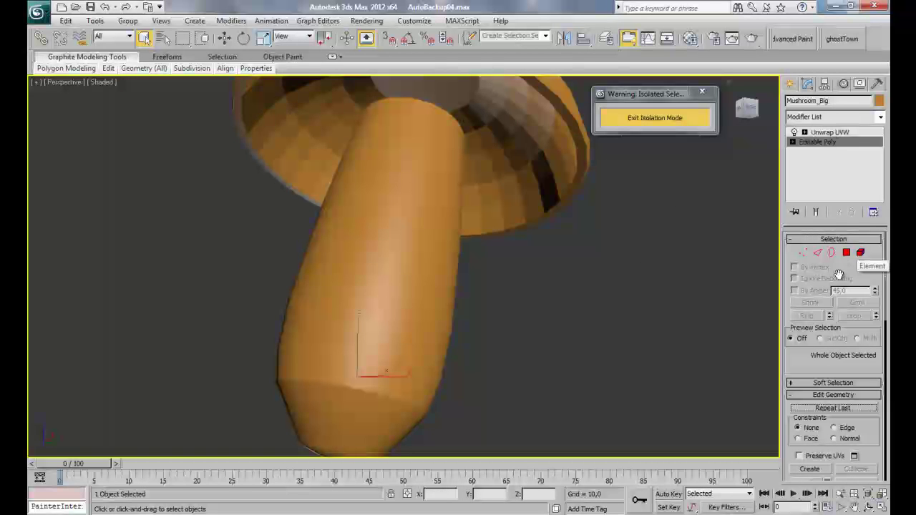
left_click(860, 253)
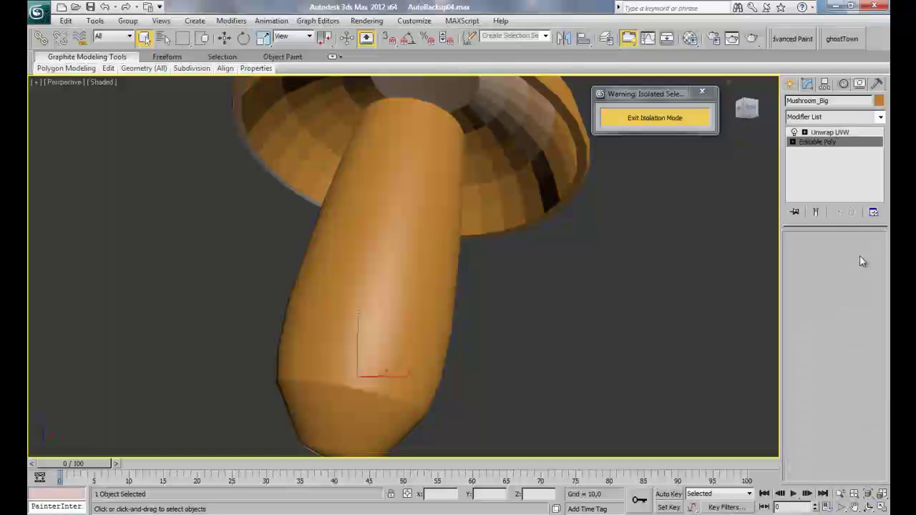
left_click(423, 248)
scroll(805, 358, "down", 5)
scroll(811, 318, "down", 6)
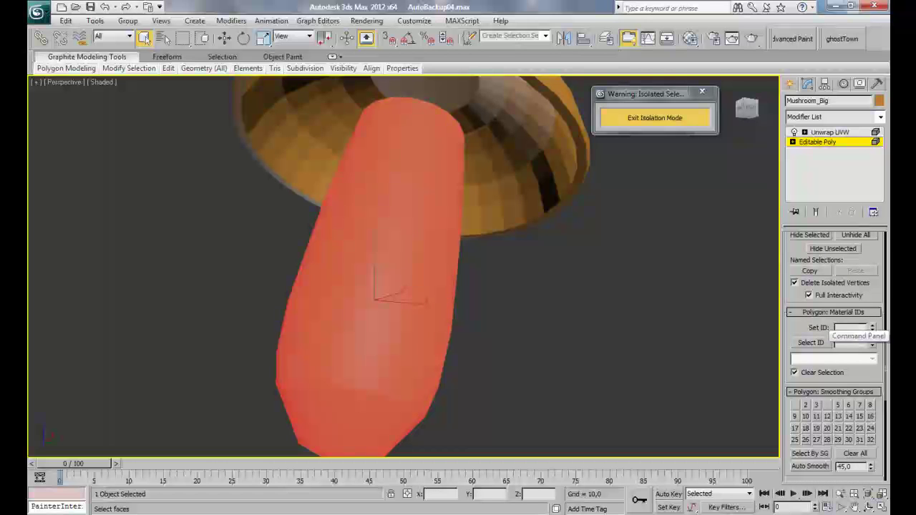
left_click(525, 275)
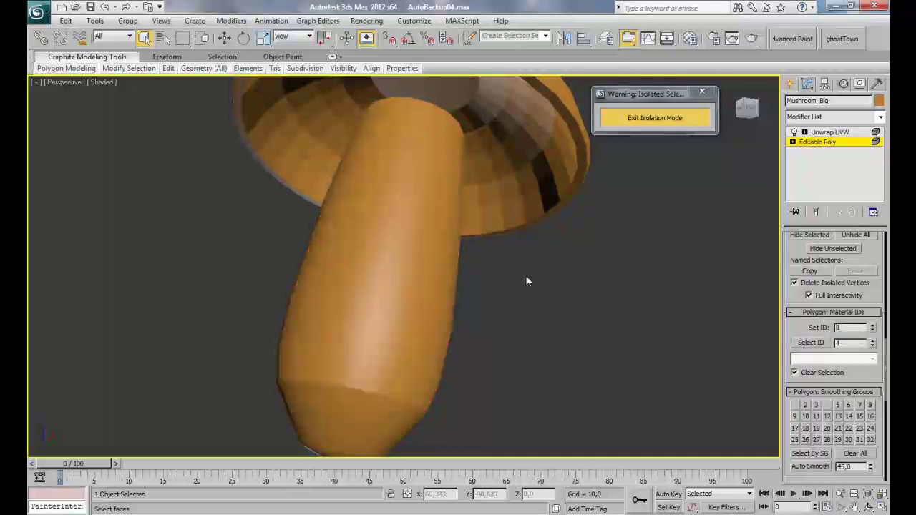
Step: Assign material ID 2 to the mushroom's cap element and return to the Unwrap UVW modifier
left_click(556, 189)
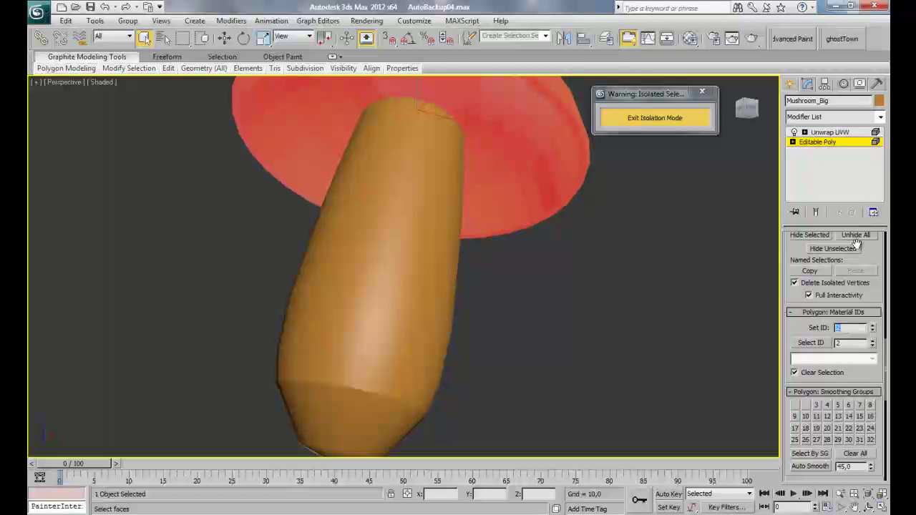
scroll(866, 257, "up", 10)
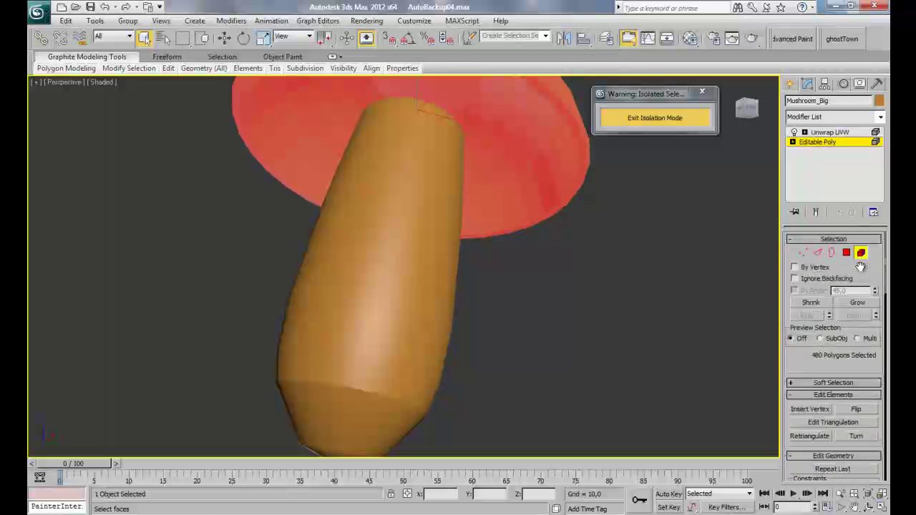
left_click(861, 253)
left_click(830, 133)
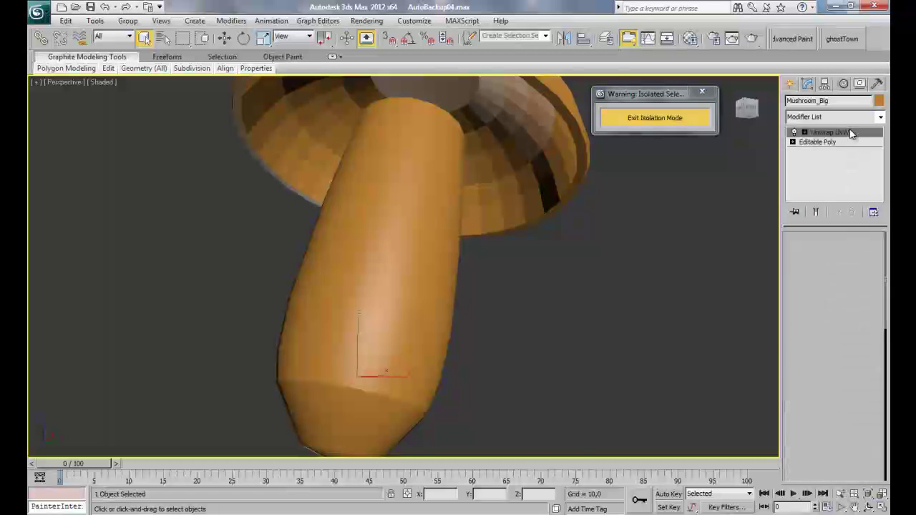
Step: Open the Material Editor and place it beside the mushroom's stem
middle_click_drag(543, 230, 528, 231)
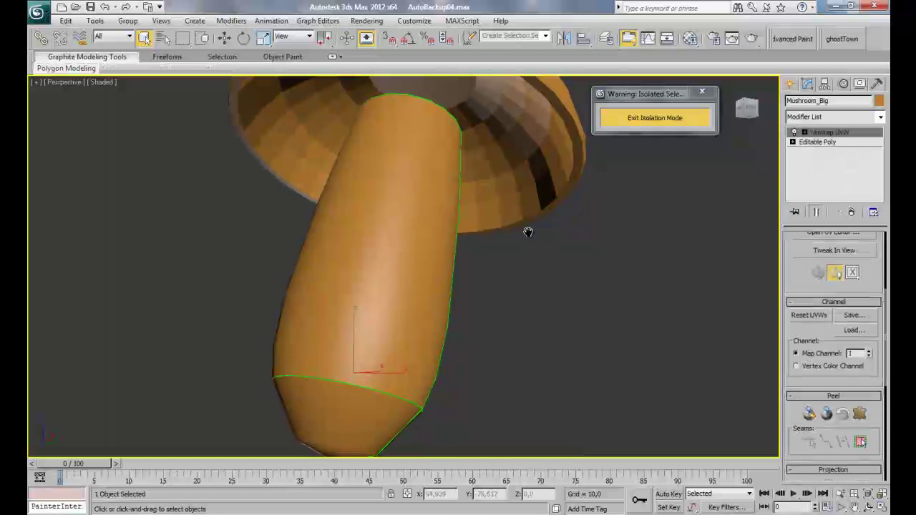
key("m")
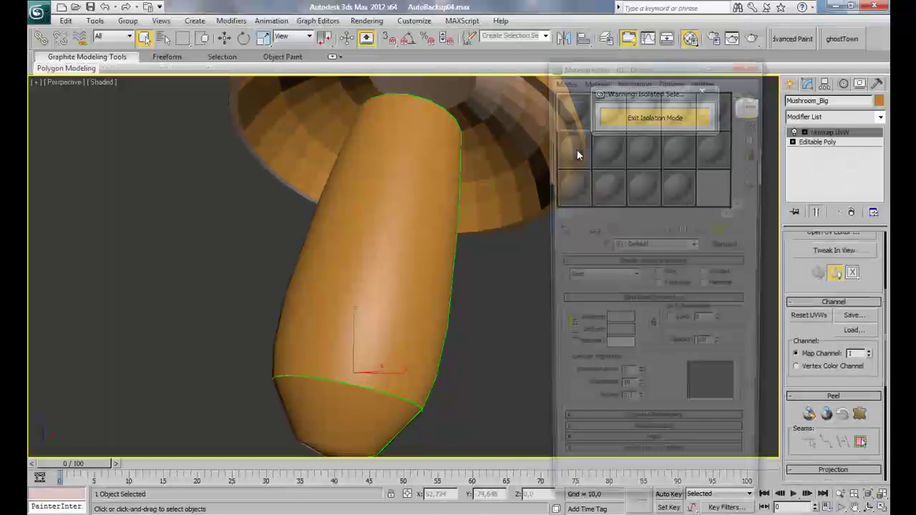
left_click_drag(588, 64, 557, 48)
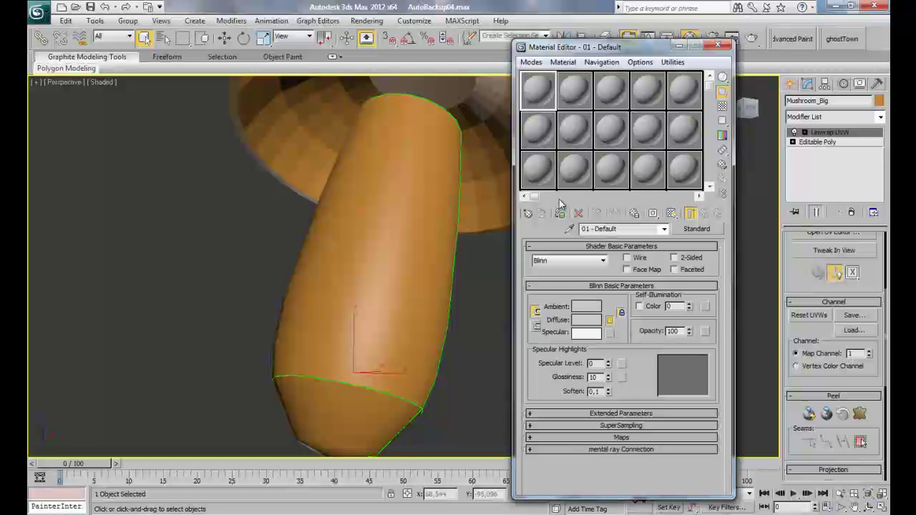
left_click(527, 214)
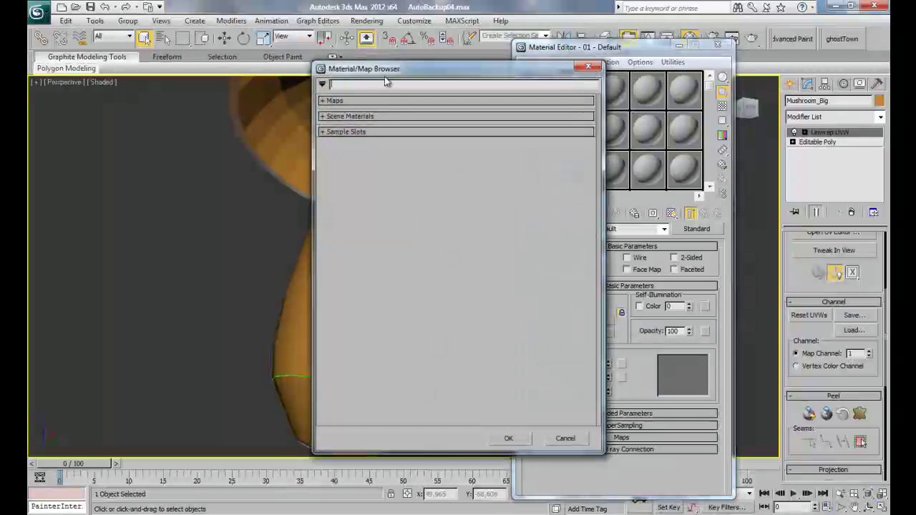
left_click(363, 101)
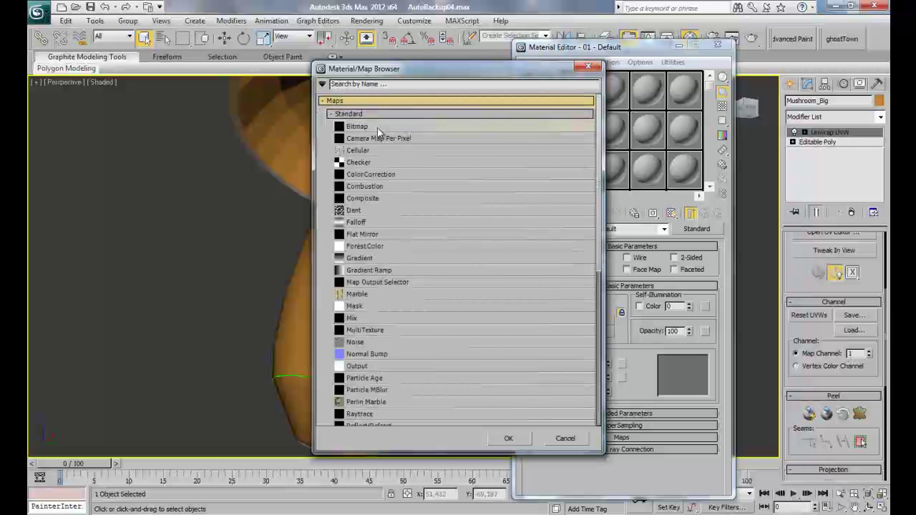
left_click(565, 438)
Step: Convert the 01 - Default material to Multi/Sub-Object, keeping the old material as a sub-material, and set the number of materials to 2
left_click(694, 229)
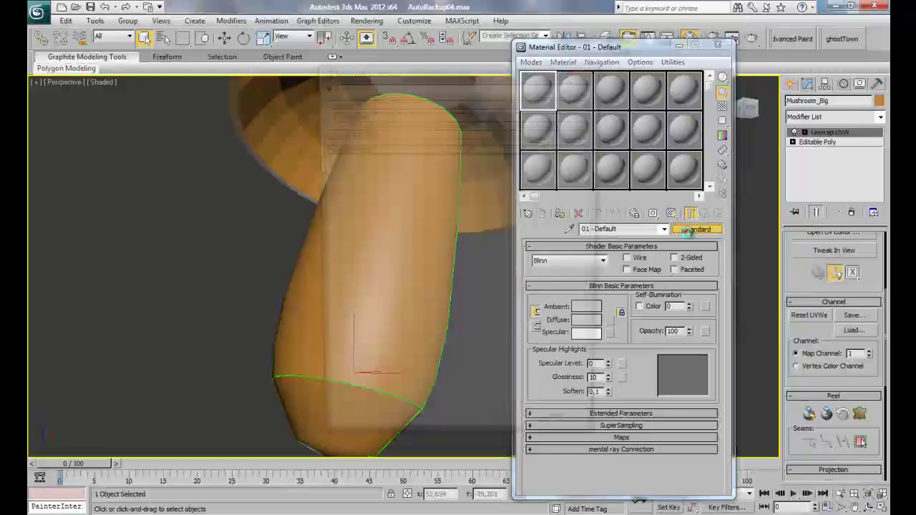
left_click(410, 113)
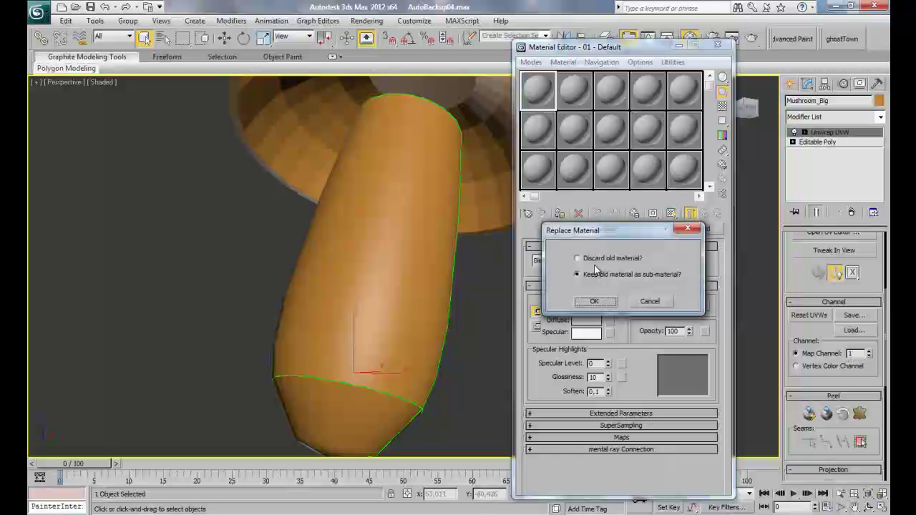
left_click(593, 301)
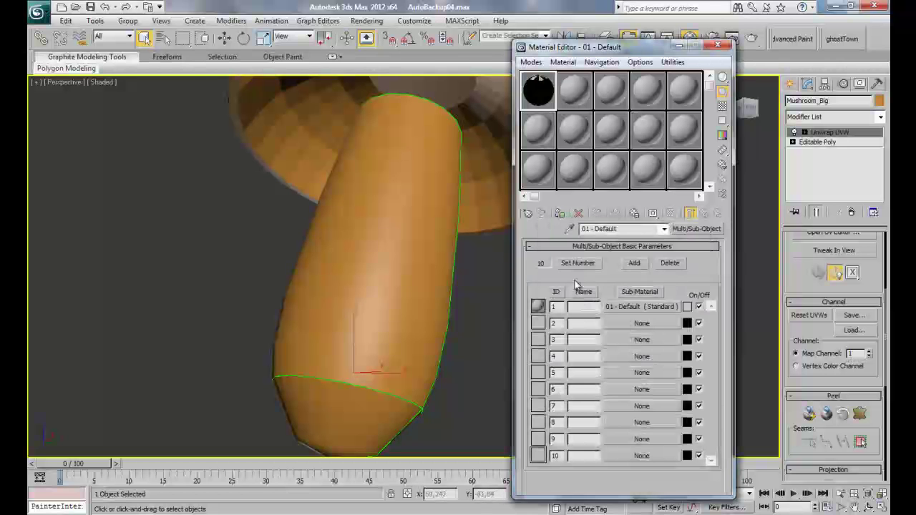
left_click(582, 263)
type("2")
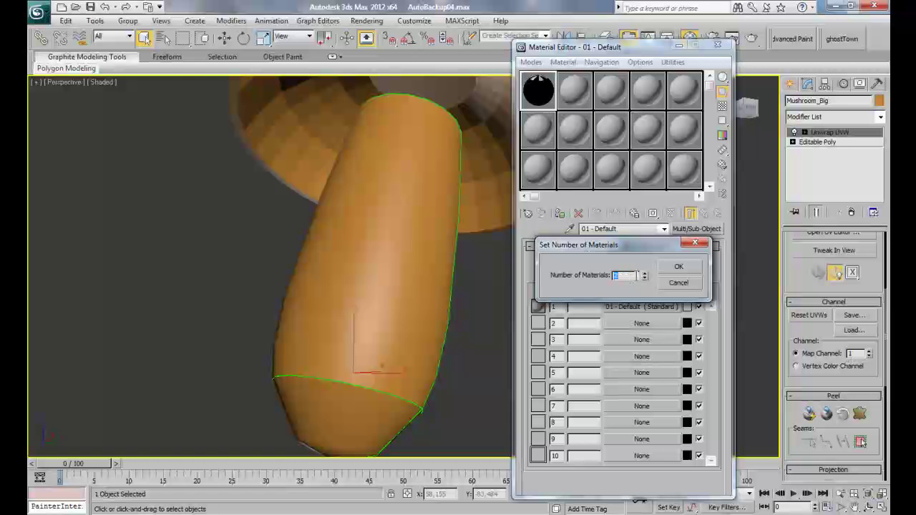
left_click(664, 268)
Step: Load Untitled-1.psd from the tutorial's text folder, with collapsed layers, as the diffuse bitmap of sub-material 1
left_click(630, 313)
left_click(608, 324)
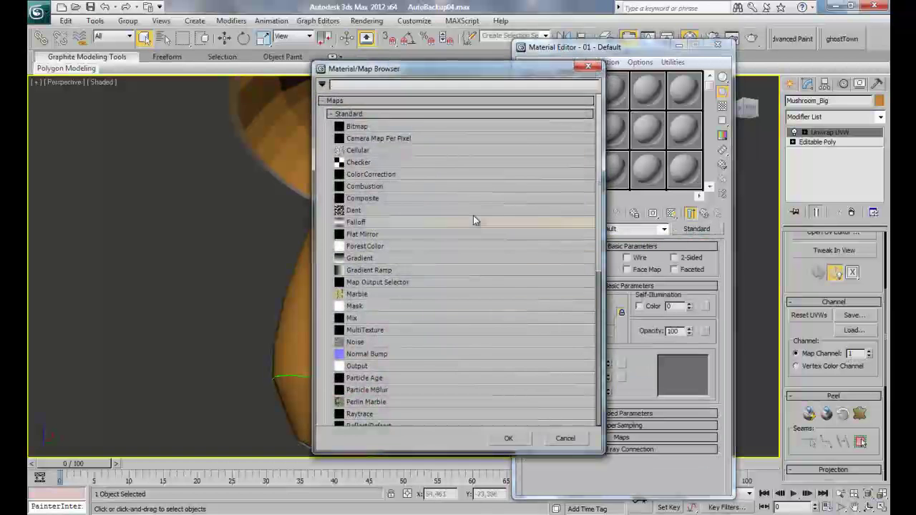
double_click(365, 129)
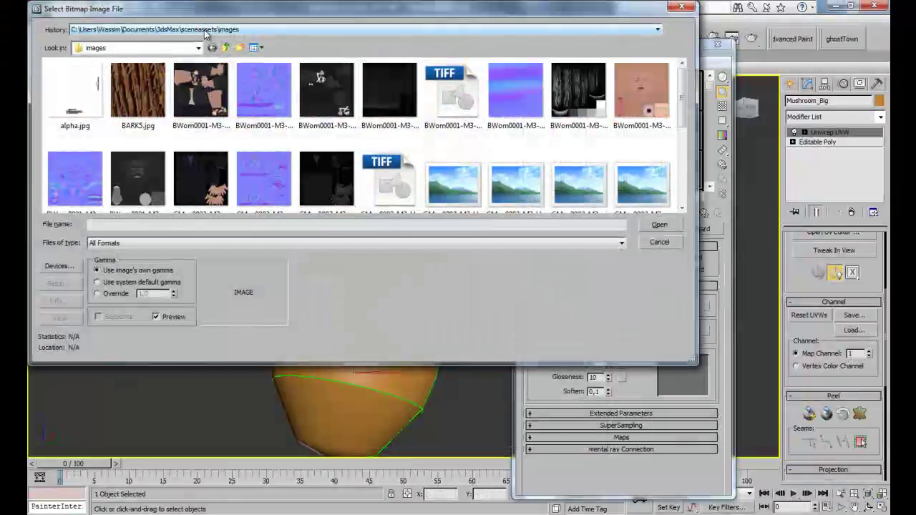
left_click(192, 30)
left_click(193, 48)
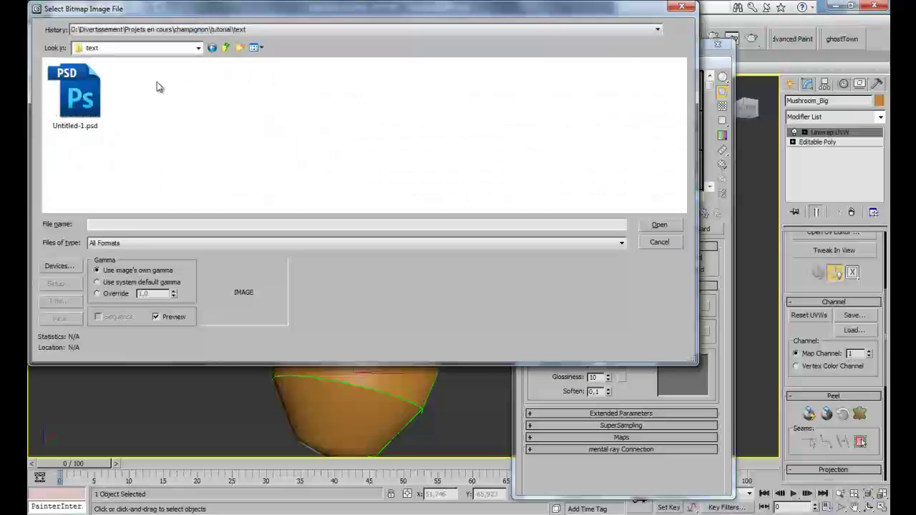
left_click(83, 93)
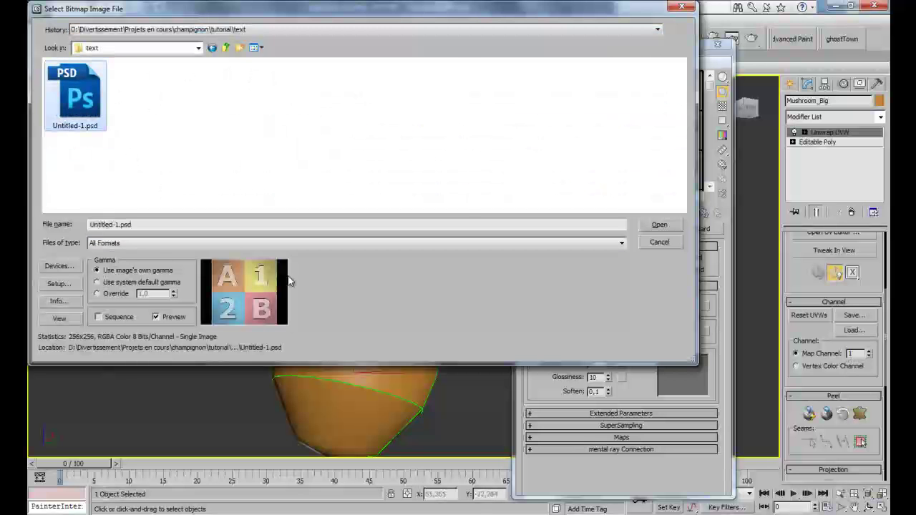
double_click(86, 114)
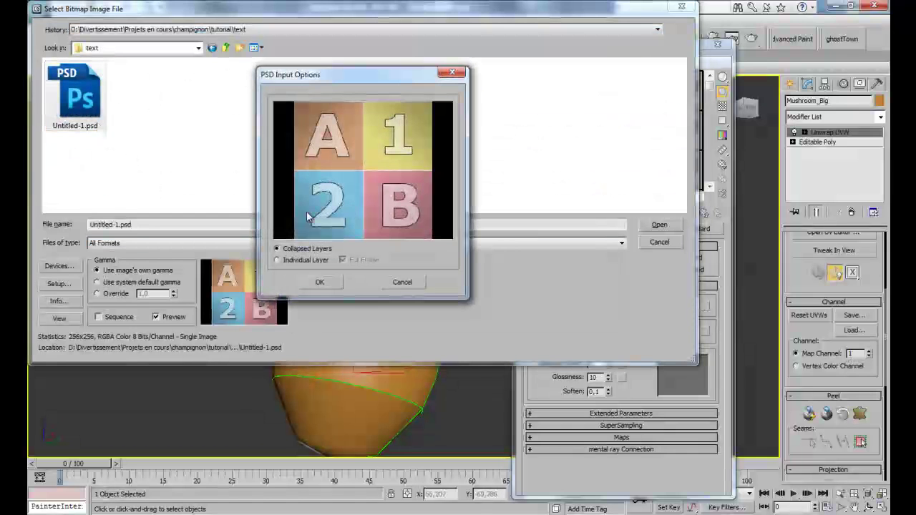
left_click(317, 281)
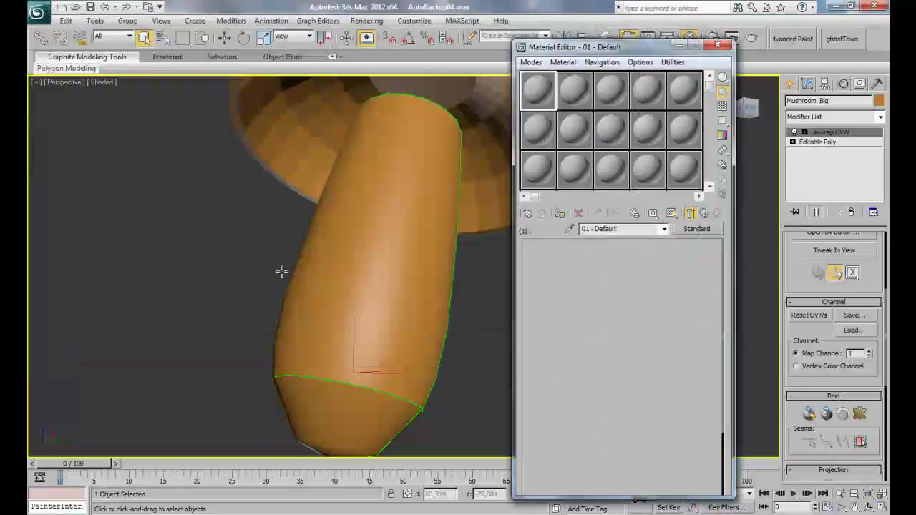
Step: Assign the material to the mushroom, show its bitmap in the viewport, and check the lettering around the stem
left_click(561, 215)
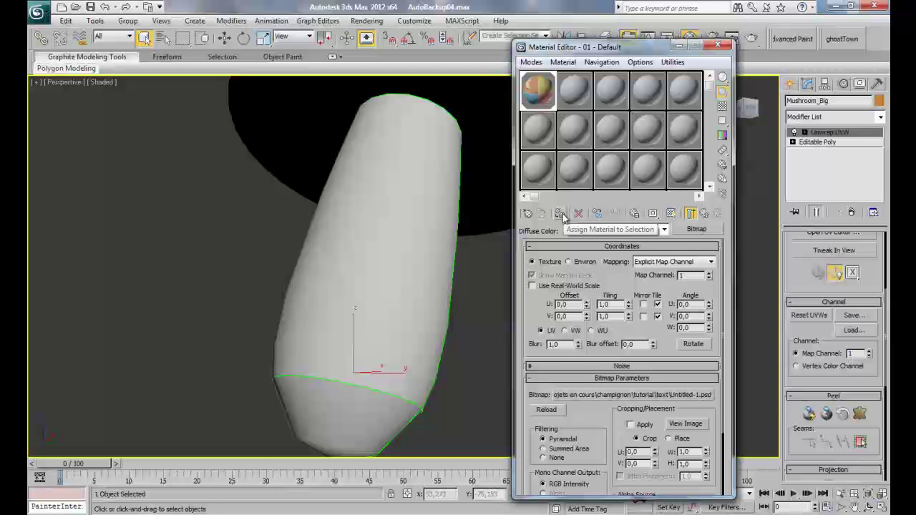
left_click(671, 214)
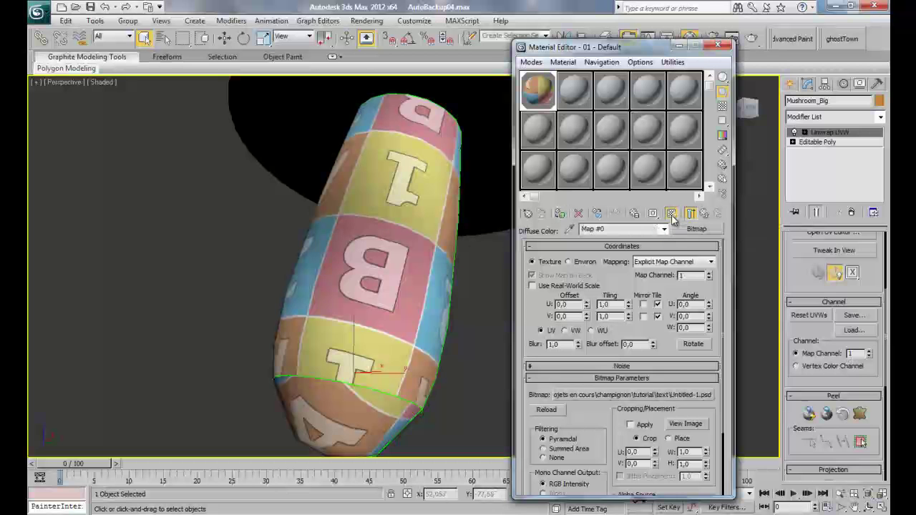
middle_click_drag(412, 240, 436, 255, "alt")
middle_click_drag(356, 281, 390, 288, "alt")
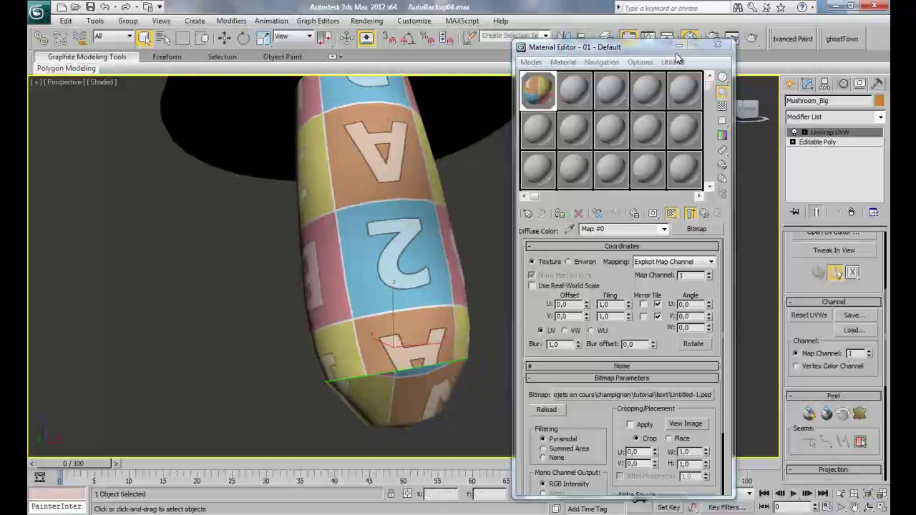
middle_click_drag(362, 227, 365, 206, "alt")
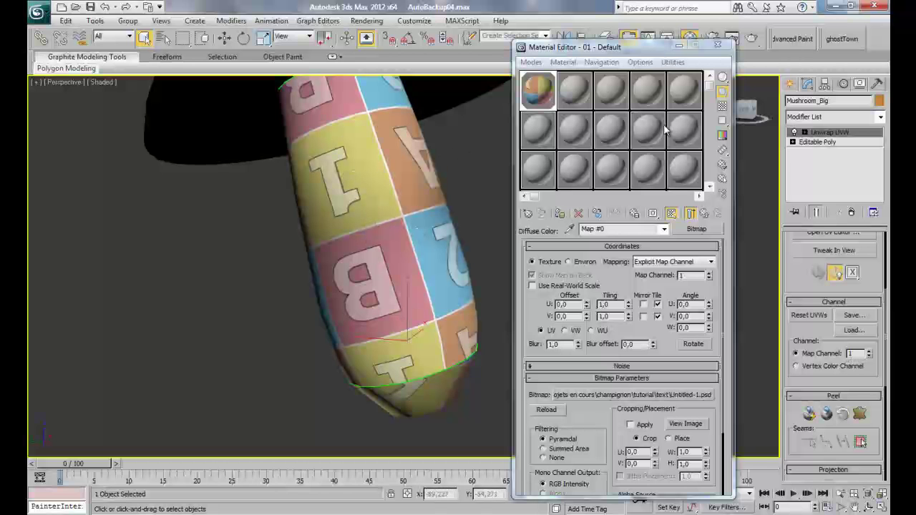
Step: Set the bitmap's U and V tiling to 4, close the Material Editor, and review the stem
double_click(605, 305)
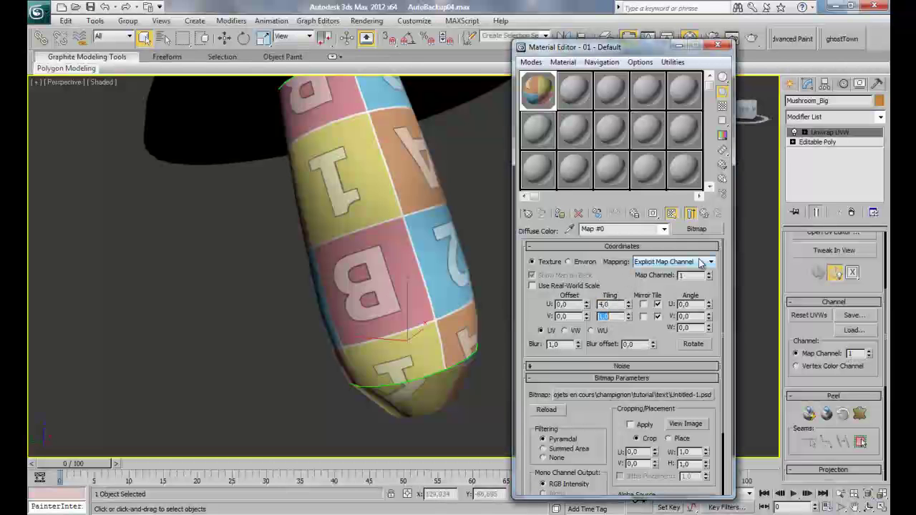
type("4")
key("Tab")
type("4")
key("Return")
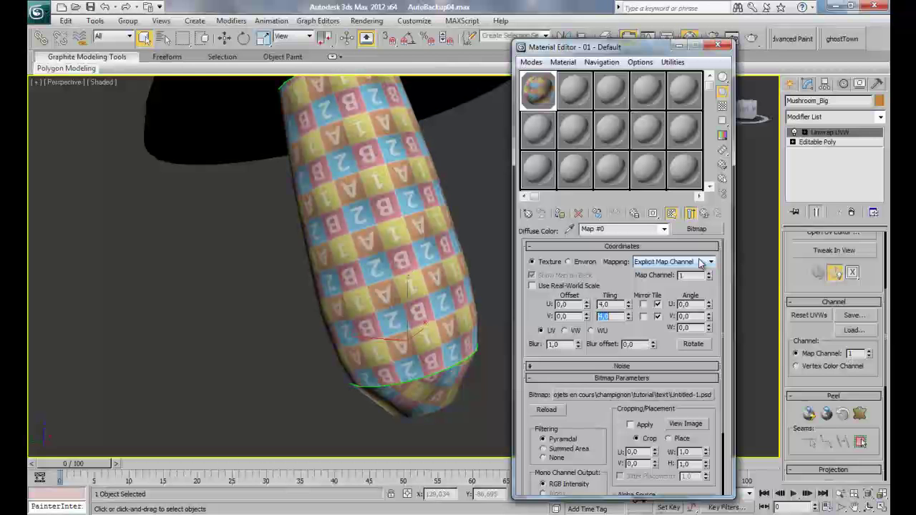
left_click(718, 46)
left_click(501, 248)
middle_click_drag(501, 248, 440, 259, "alt")
left_click(440, 259)
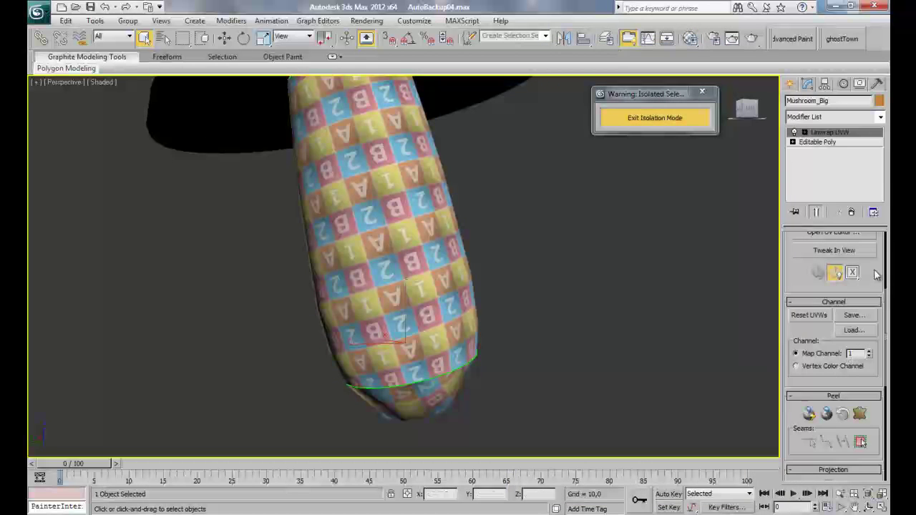
Step: Open the UV Editor and place it beside the mushroom in the viewport
left_click_drag(879, 263, 857, 347)
left_click(837, 315)
left_click_drag(244, 57, 694, 84)
Step: Mirror the stem's UV shell horizontally and vertically, and check the orientation of the lettering on the stem
left_click(532, 235)
key("e")
left_click_drag(558, 207, 555, 206)
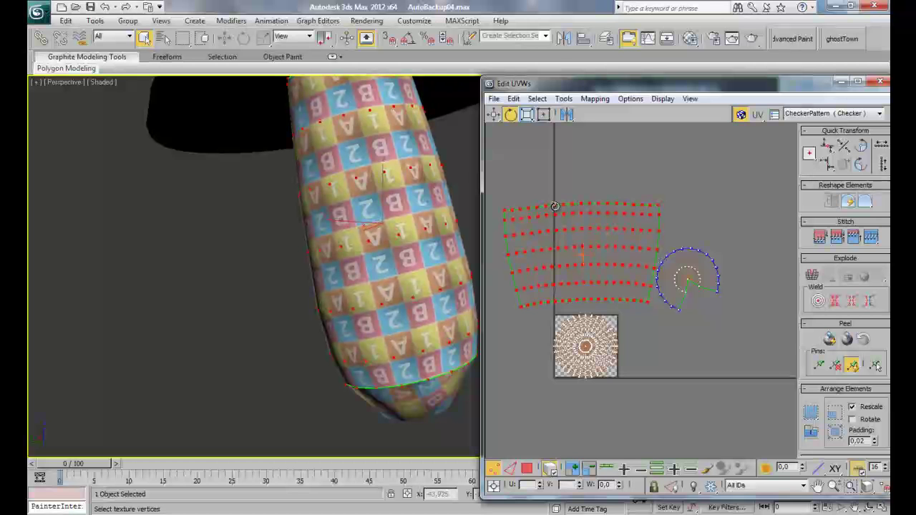
left_click(573, 116)
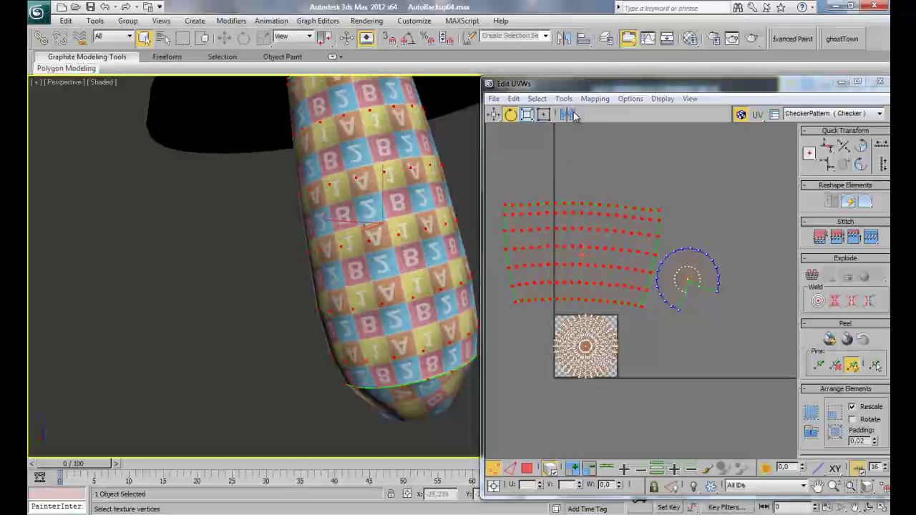
left_click(572, 116)
left_click(569, 132)
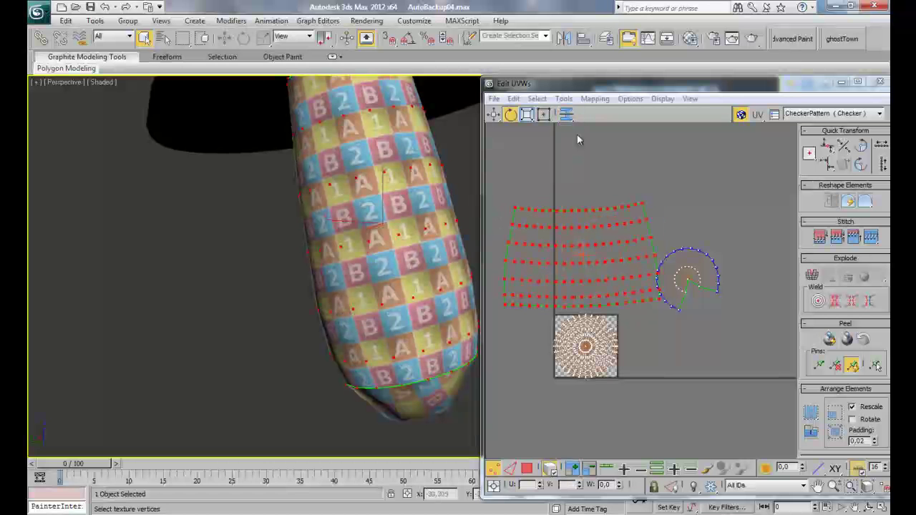
scroll(258, 253, "down", 4)
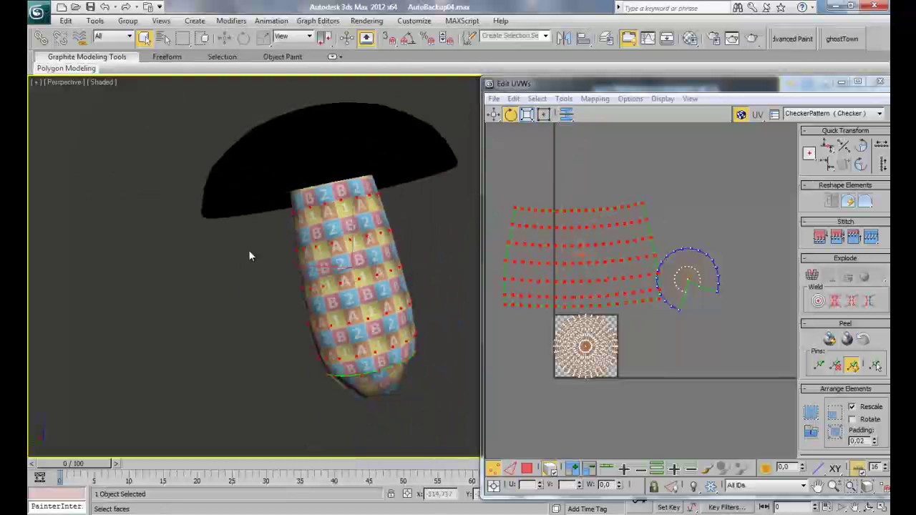
left_click(412, 235)
scroll(377, 204, "up", 4)
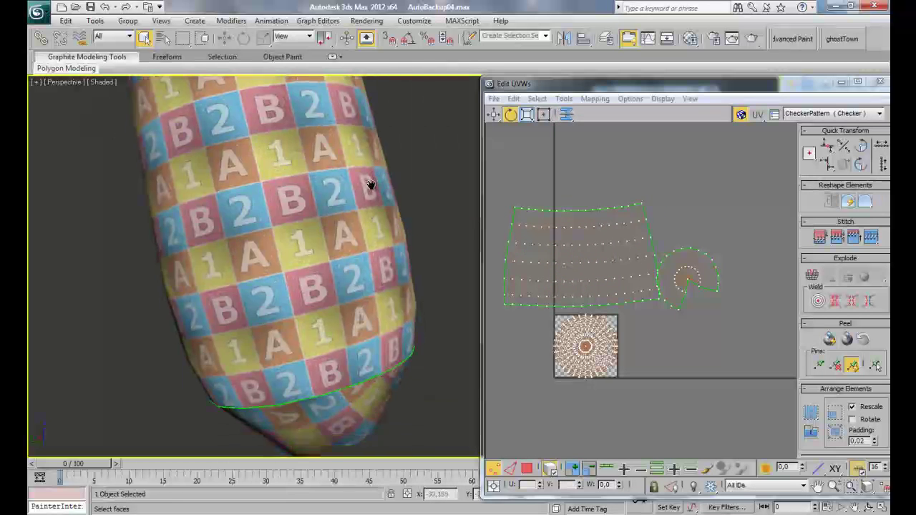
scroll(371, 206, "down", 2)
middle_click_drag(371, 201, 191, 237, "alt")
Step: Try a slight rotation of the stem's UV shell while judging the texture's tilt from the camera view
left_click(521, 223)
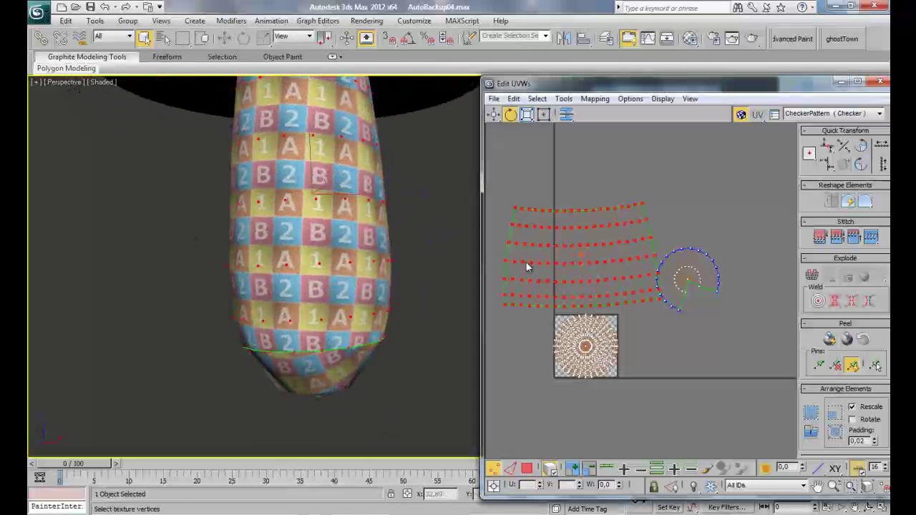
left_click(503, 303)
left_click_drag(505, 308, 501, 297)
middle_click_drag(401, 236, 351, 233, "alt")
key("c")
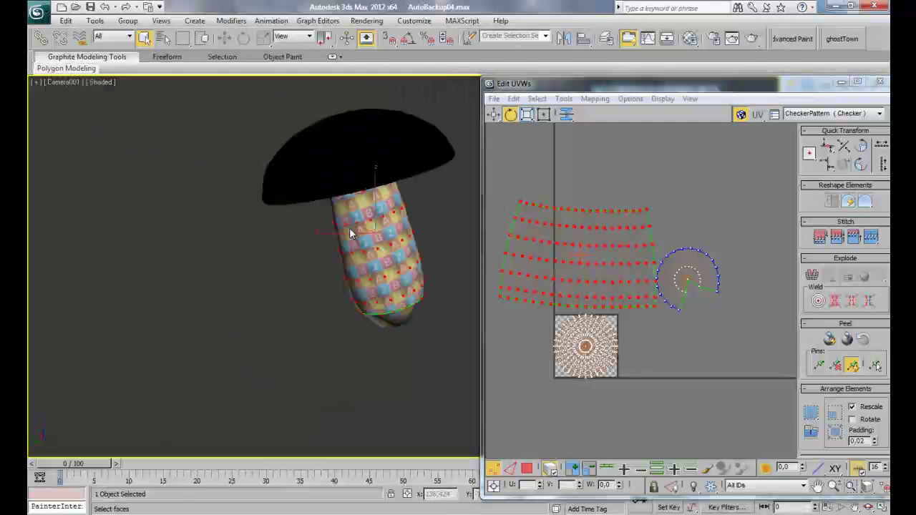
left_click_drag(508, 297, 504, 307)
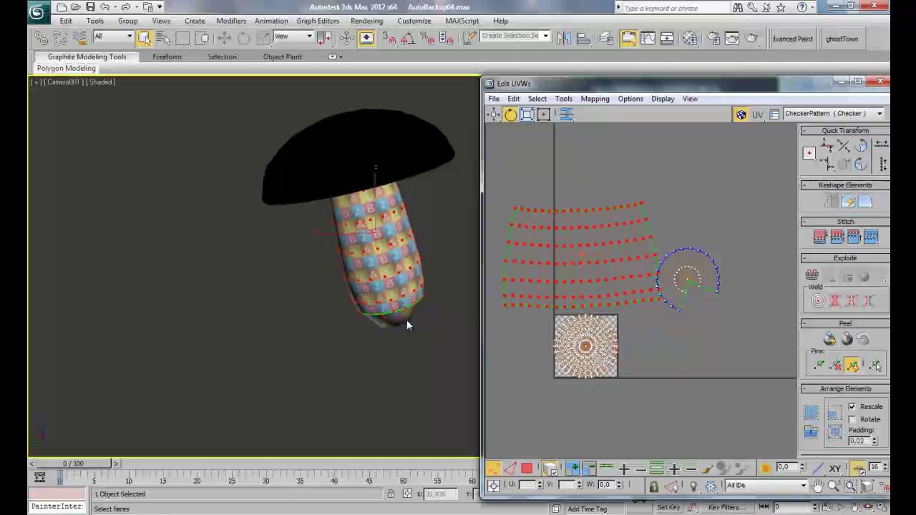
left_click(444, 317)
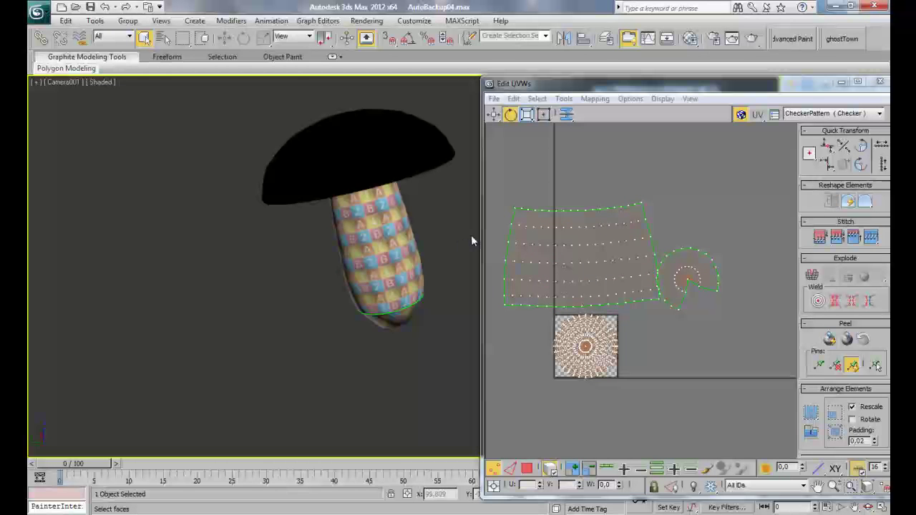
Step: Rotate the stem base's circular UV shell to align its lettering with the stem in the perspective view
key("p")
scroll(471, 240, "up", 2)
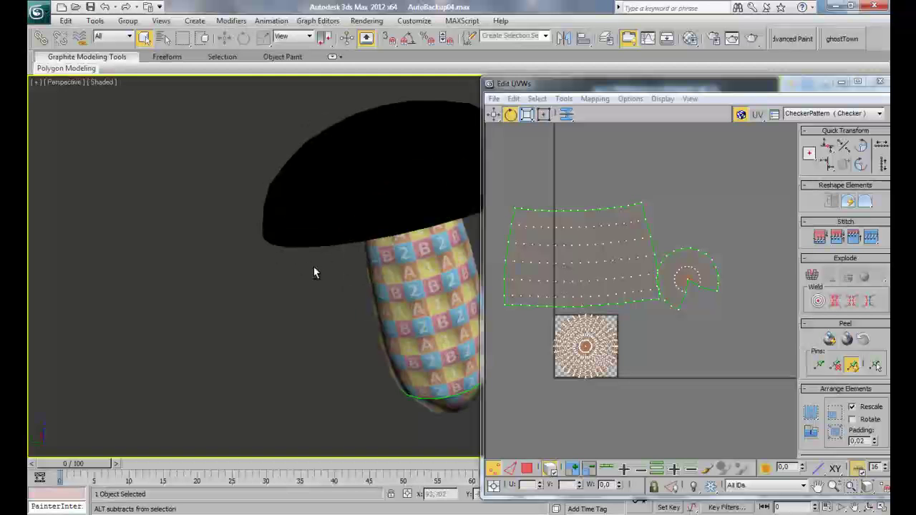
middle_click_drag(316, 267, 458, 249, "alt")
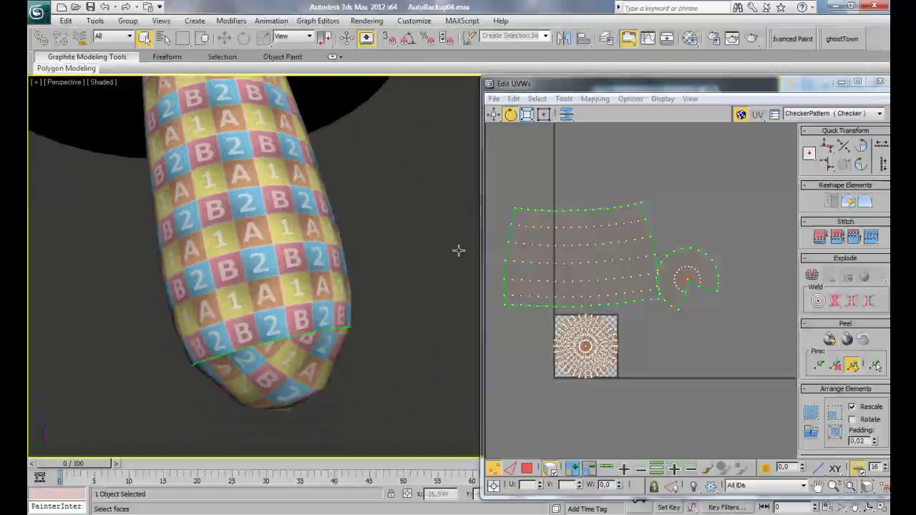
left_click(687, 278)
scroll(693, 272, "up", 2)
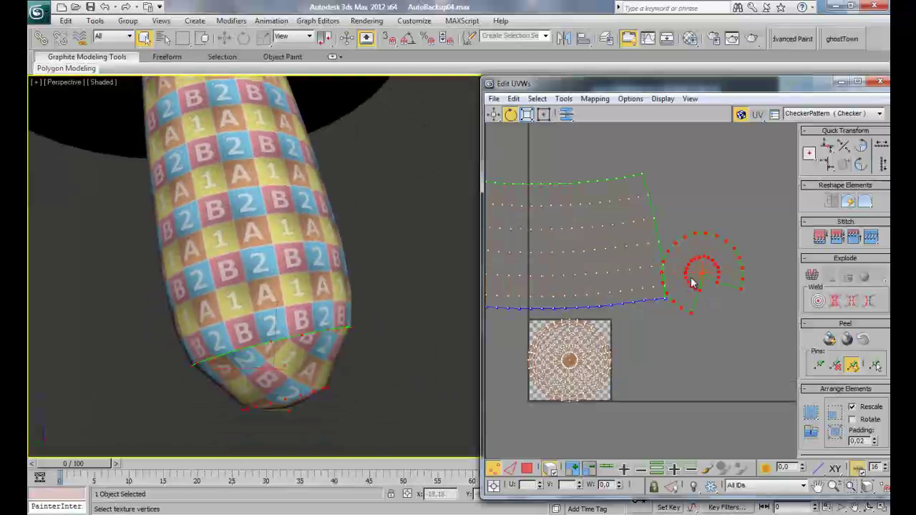
key("w")
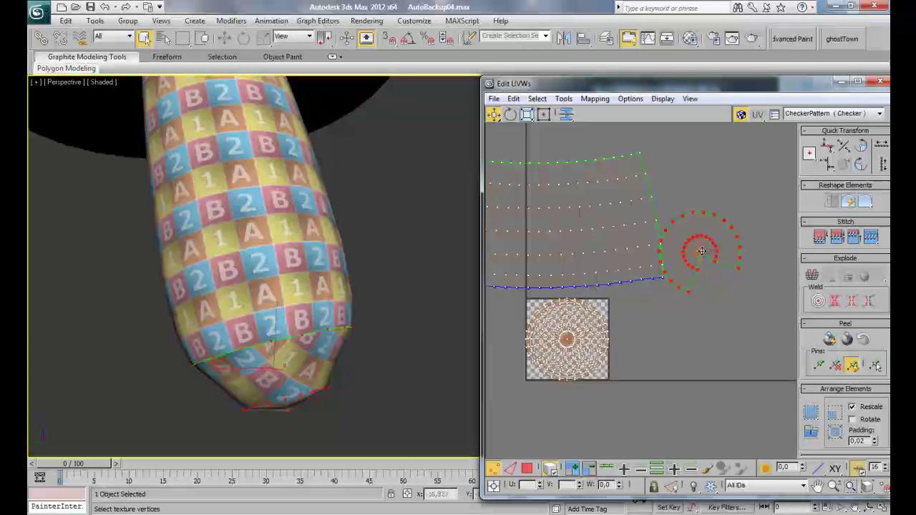
left_click_drag(703, 252, 589, 356)
key("e")
left_click_drag(612, 326, 603, 141)
Step: Move the base's circular UV shell just above the stem's shell and deselect it
key("w")
middle_click_drag(603, 140, 595, 246)
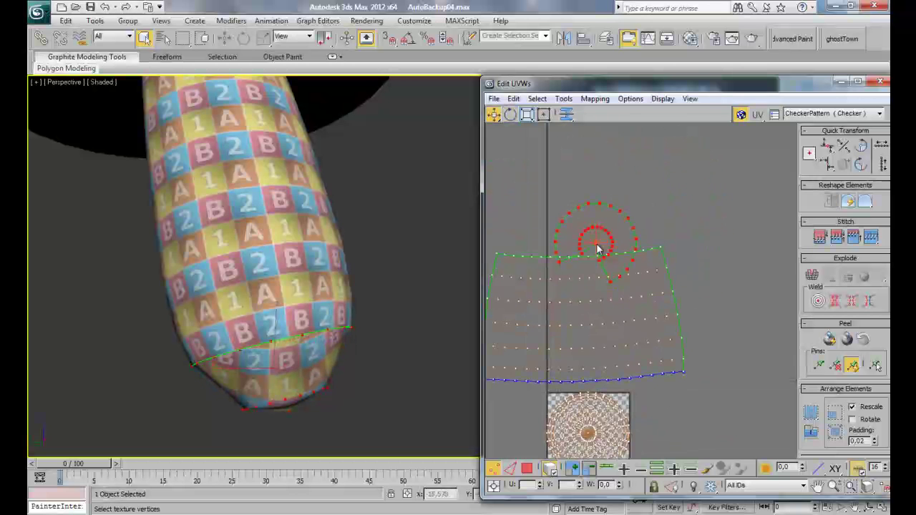
left_click_drag(596, 243, 575, 211)
left_click(664, 247)
scroll(637, 210, "down", 2)
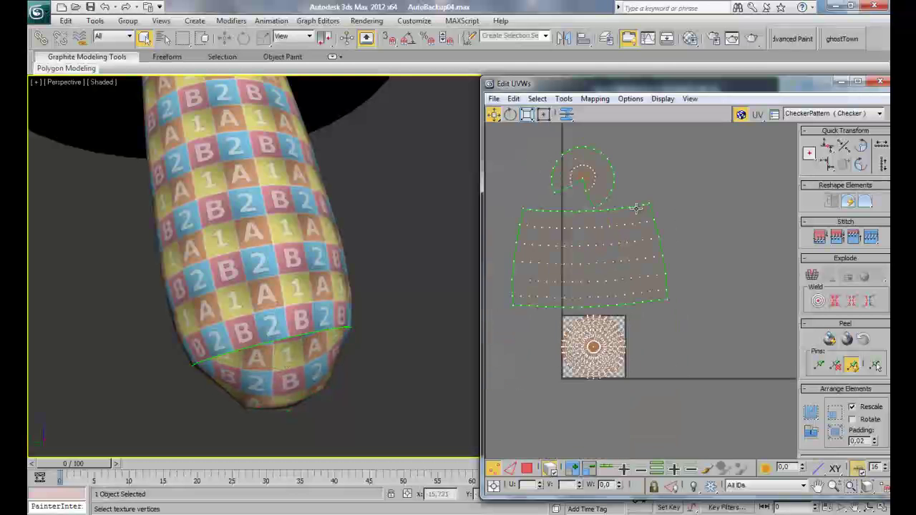
Step: Close the UV Editor, check the mushroom's texture with and without edged faces, and exit Unwrap UVW's face level
left_click(880, 82)
key("F4")
middle_click_drag(399, 244, 457, 233, "alt")
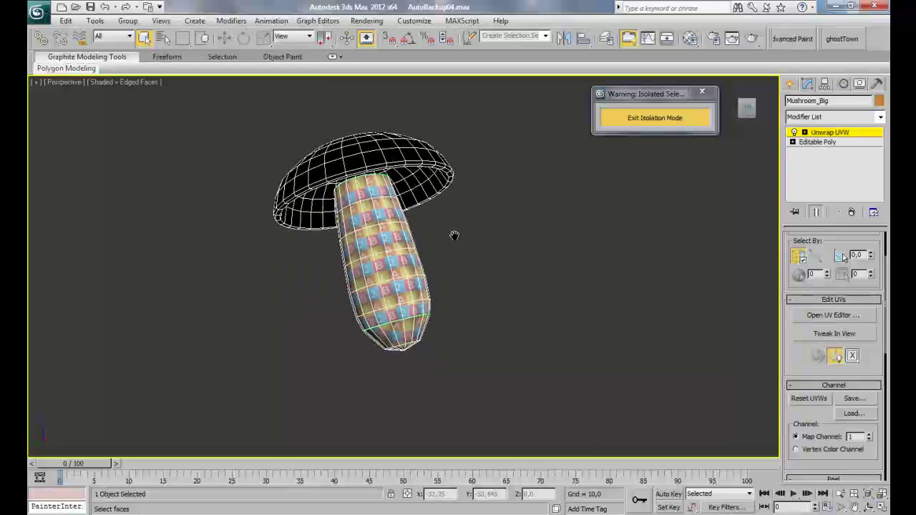
key("F4")
scroll(457, 240, "up", 2)
key("ctrl+b")
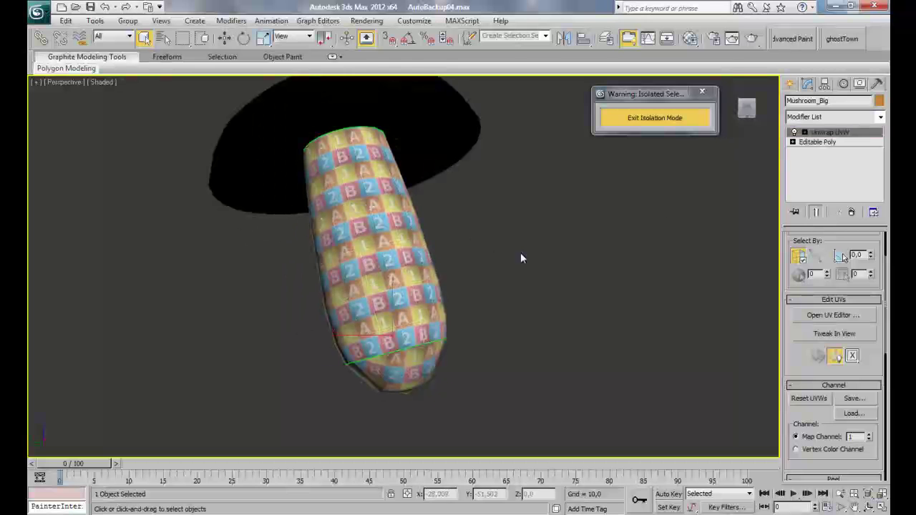
left_click(869, 133)
left_click(856, 133)
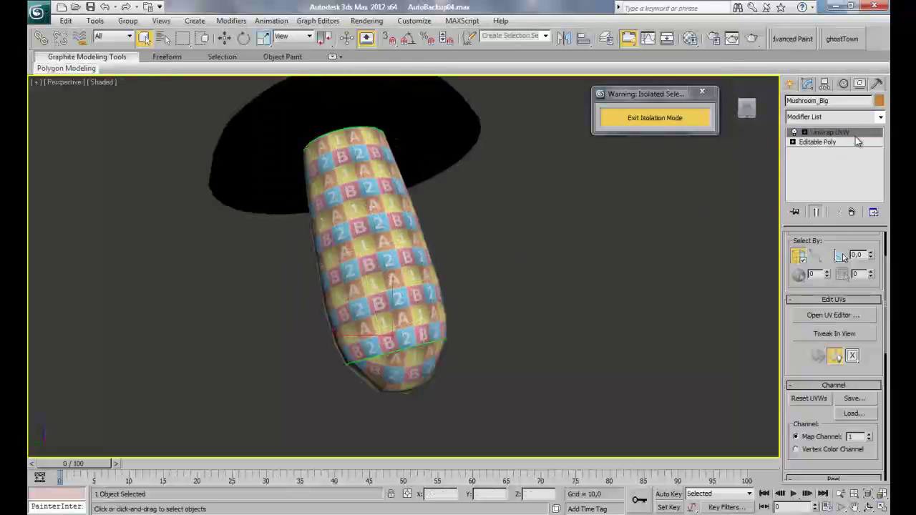
left_click(610, 245)
Step: Examine the textured mushroom through the camera with edged faces displayed
scroll(427, 241, "down", 3)
scroll(428, 242, "down", 3)
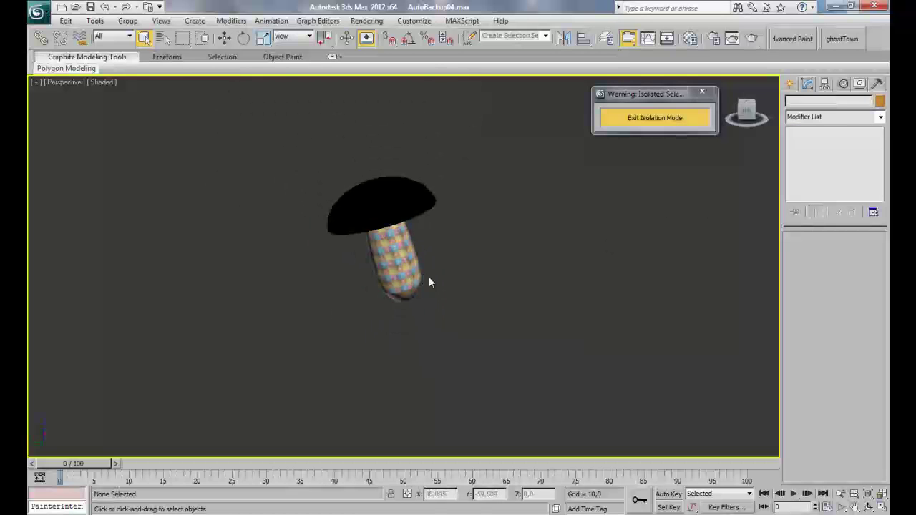
key("c")
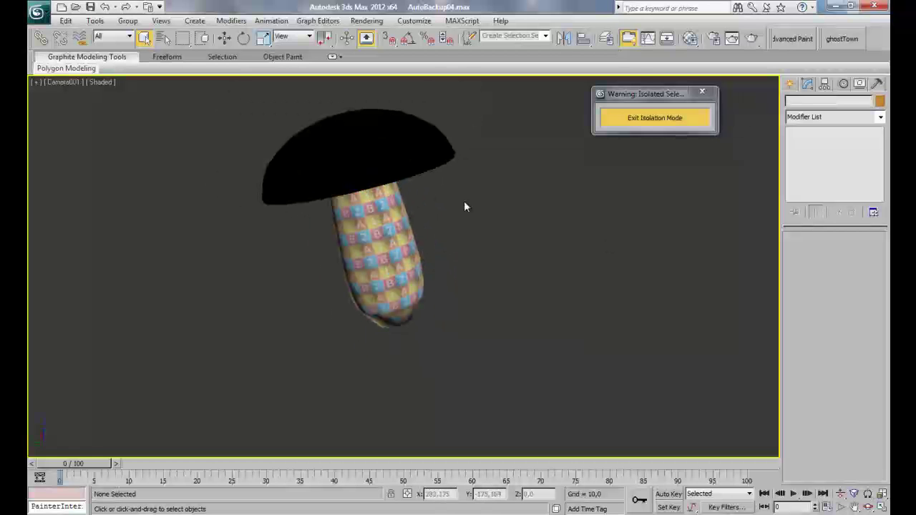
left_click(415, 186)
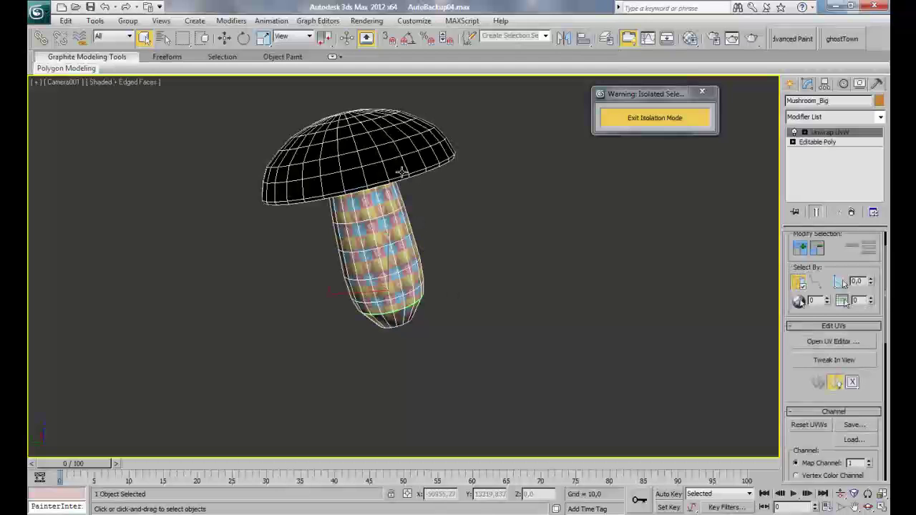
left_click(431, 242)
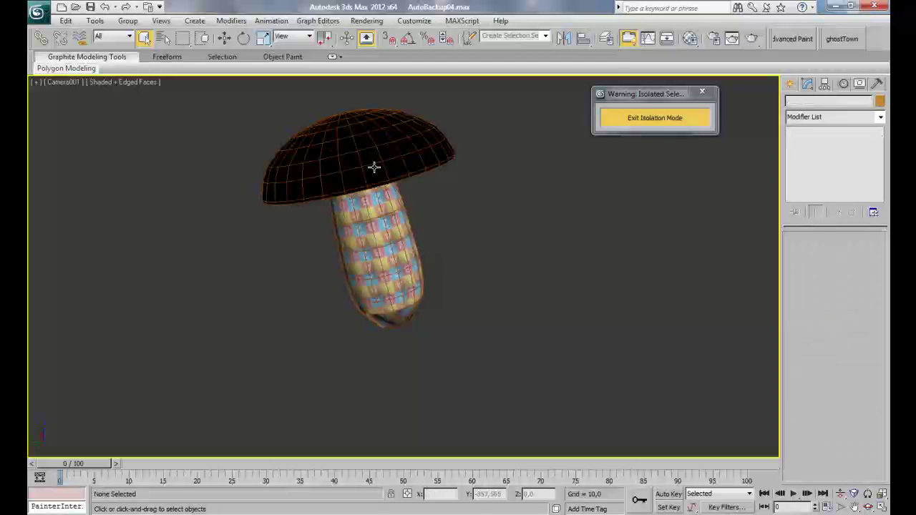
Step: Select Mushroom_Big, activate Unwrap UVW's edge level, and pick an edge on the ring near the cap's top
left_click(384, 230)
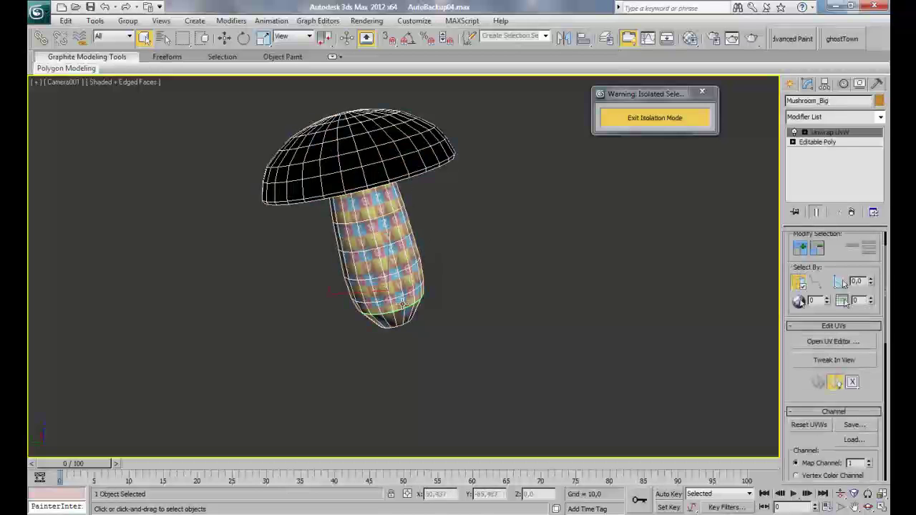
key("3")
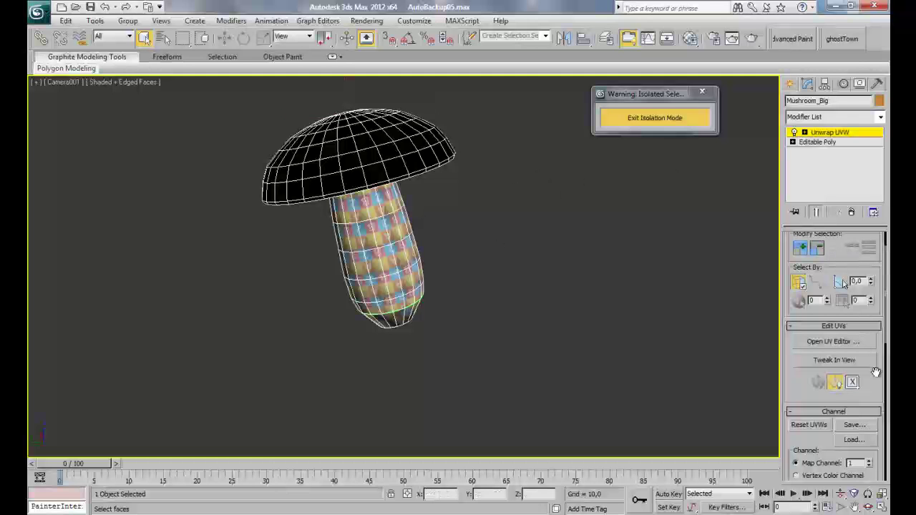
scroll(869, 360, "up", 2)
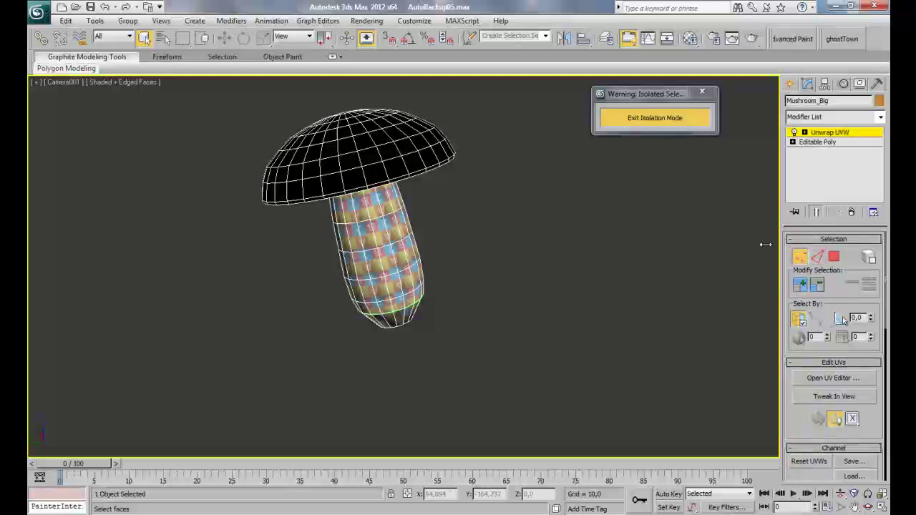
left_click(817, 256)
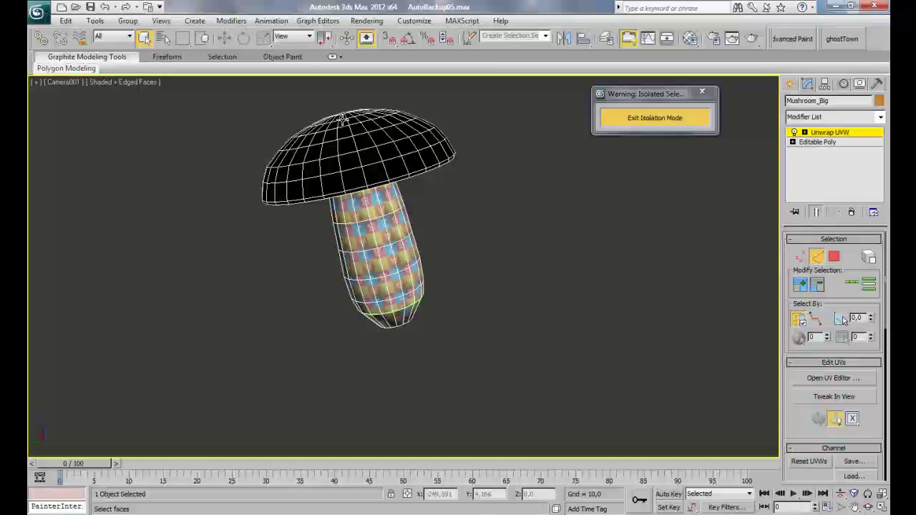
key("p")
key("z")
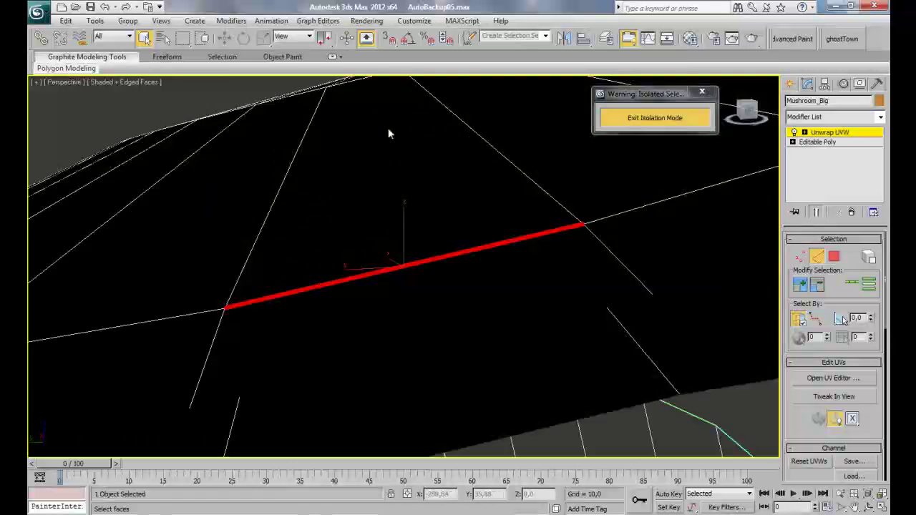
scroll(408, 204, "down", 10)
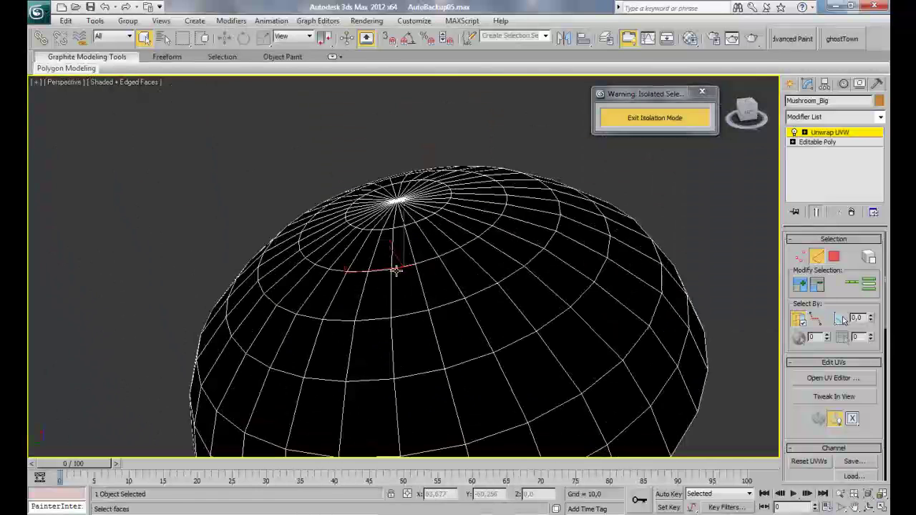
Step: Extend the edge selection into full loops near the cap's top and around its lower rim, and convert them to seams
middle_click_drag(414, 266, 424, 231, "alt")
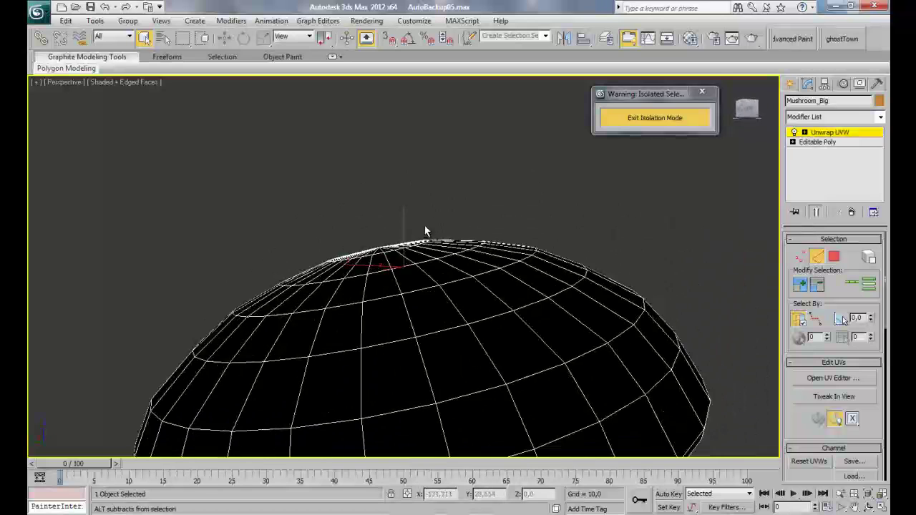
middle_click_drag(689, 289, 684, 270, "alt")
left_click(852, 284)
scroll(872, 420, "down", 5)
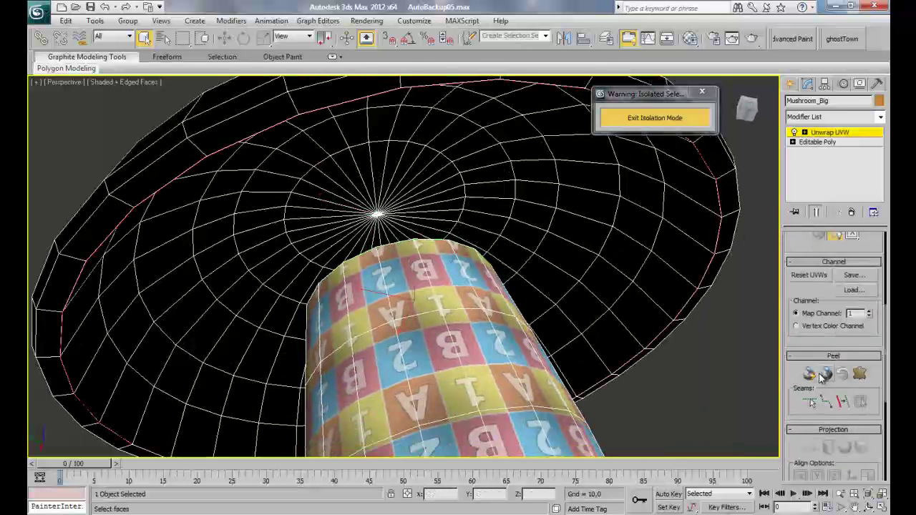
left_click(842, 402)
middle_click_drag(713, 266, 724, 340, "alt")
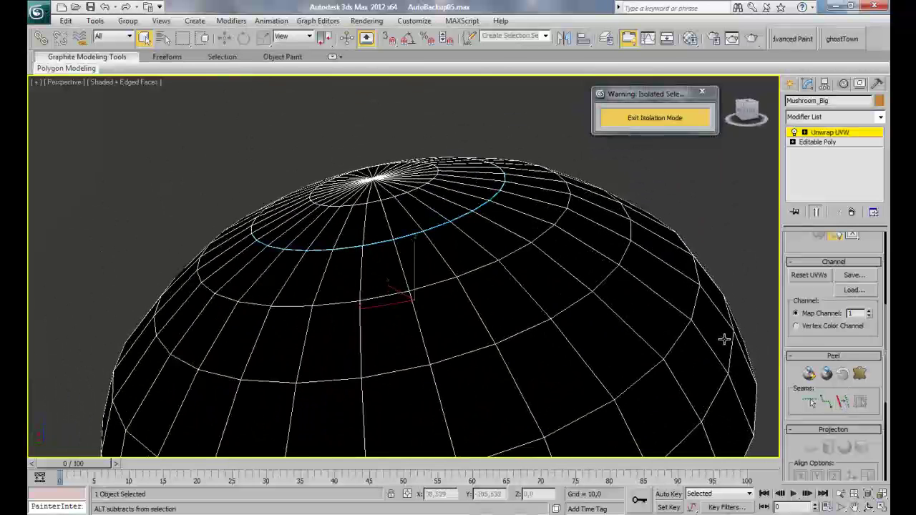
Step: Select the line of edges running down the cap from the top seam ring to the rim seam and convert it to a seam
left_click(442, 250)
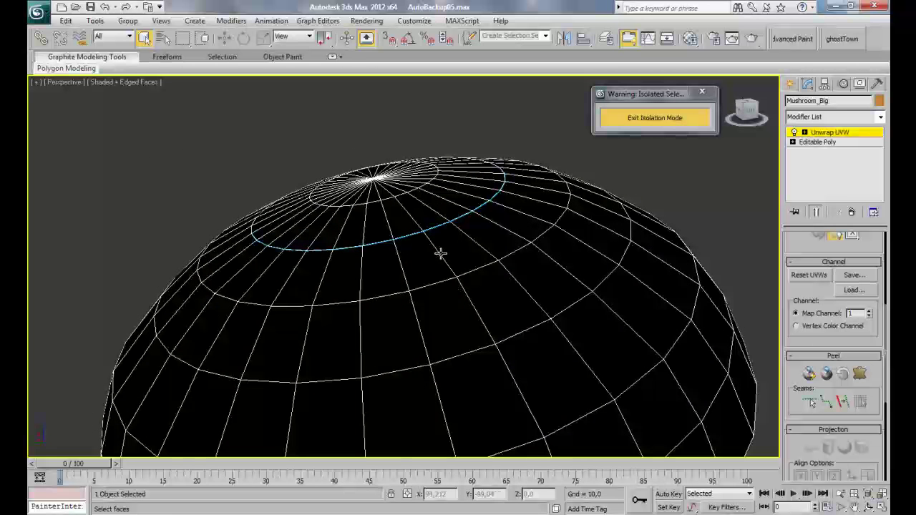
left_click(441, 252)
left_click(470, 301, "ctrl")
left_click(505, 369, "ctrl")
middle_click_drag(530, 378, 517, 281, "alt")
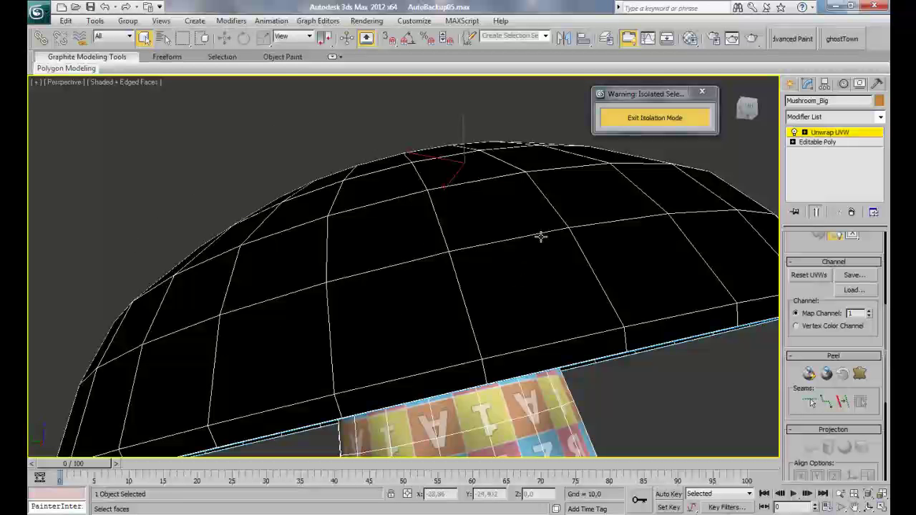
left_click(592, 279)
middle_click_drag(592, 279, 582, 312, "alt")
left_click(607, 258, "ctrl")
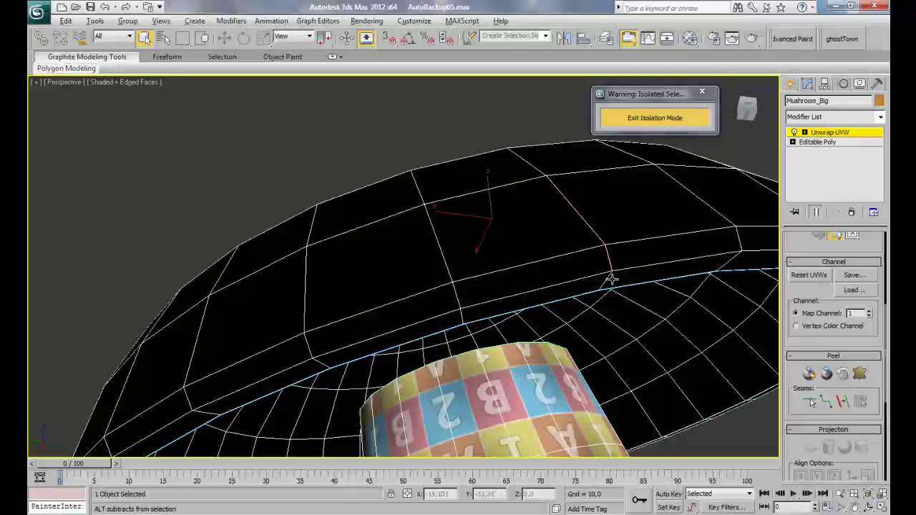
mouse_move(600, 270)
middle_mouse_down("alt")
mouse_move(573, 251)
mouse_move(583, 272)
middle_mouse_up("alt")
key("F4")
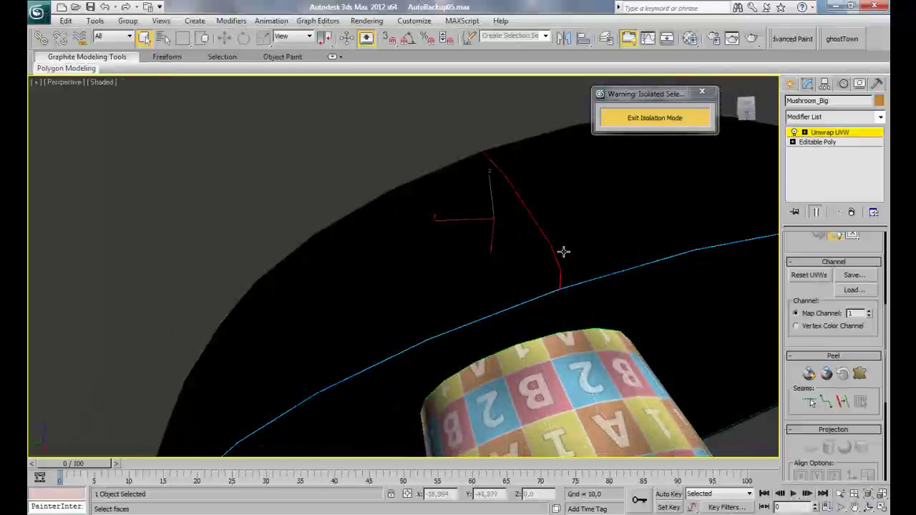
scroll(575, 264, "down", 10)
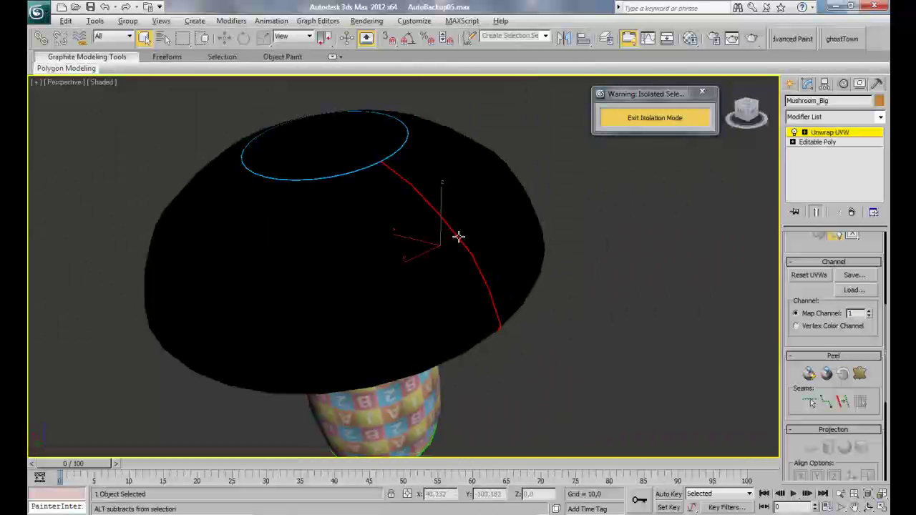
left_click(842, 401)
middle_click_drag(495, 319, 450, 301, "alt")
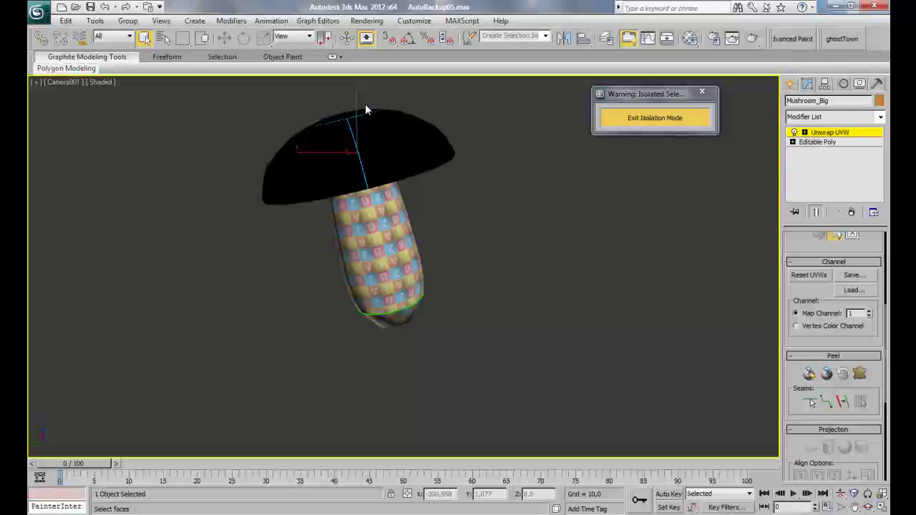
Step: Select a face on the cap's outer side in the camera view and expand the selection to the surrounding seams
left_click(414, 149)
left_click(491, 179)
left_click(377, 141)
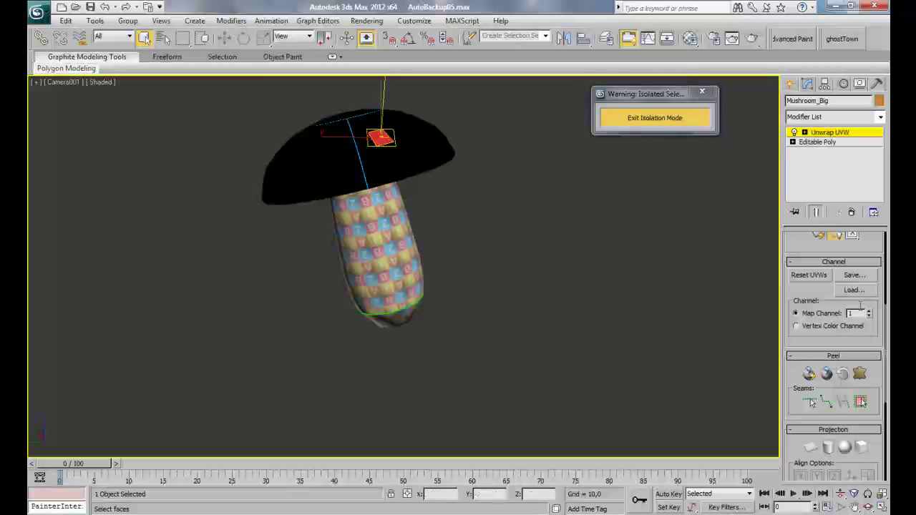
left_click(861, 403)
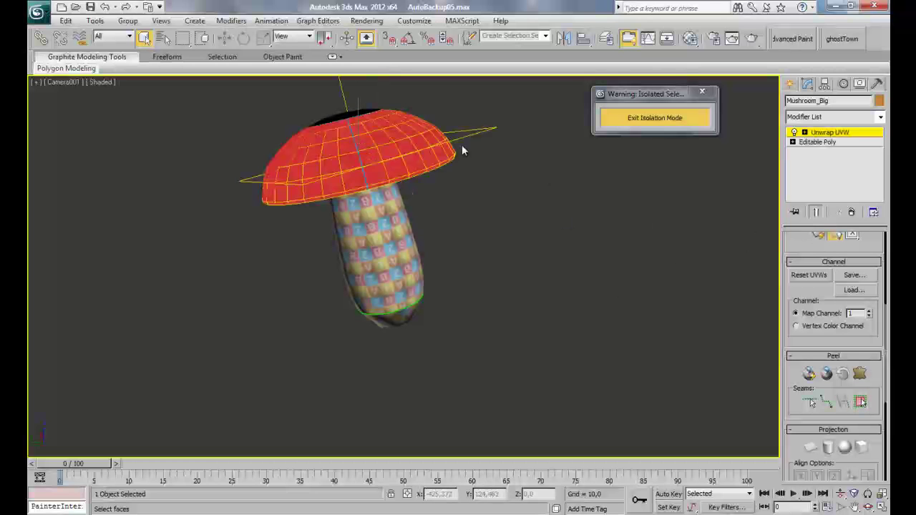
Step: Pelt-map the cap's side faces, commit the result, and move the shell down and left off the checker tile's centre
left_click(862, 374)
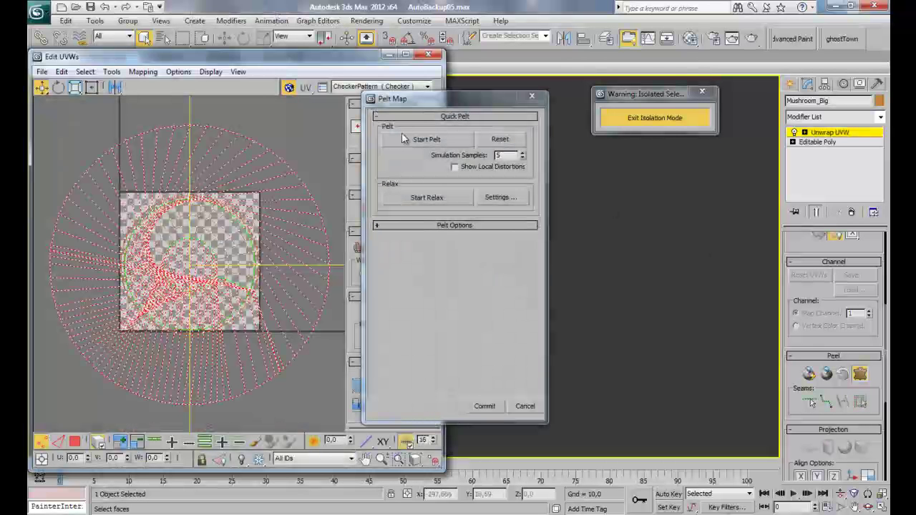
left_click(422, 140)
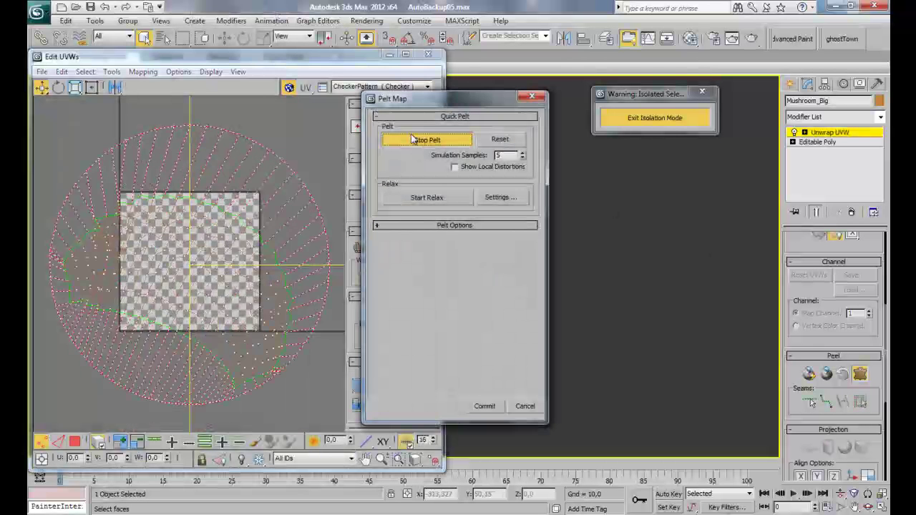
left_click(484, 406)
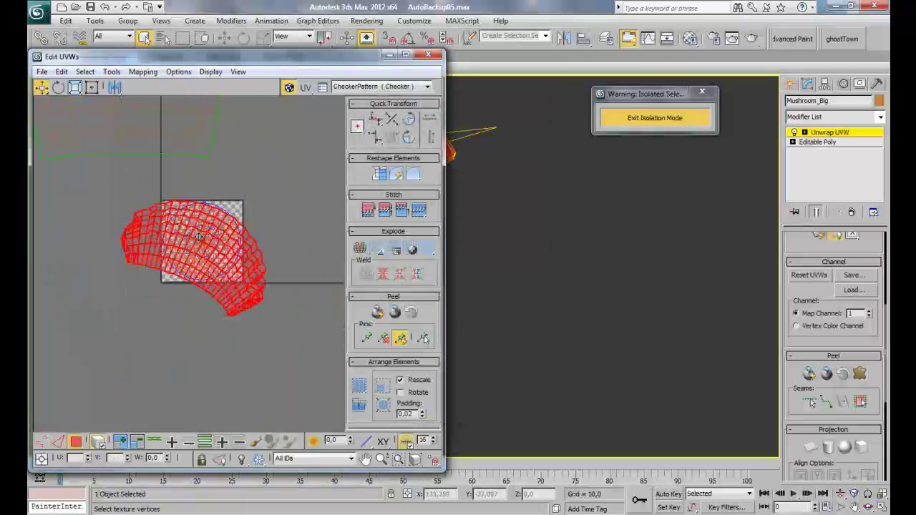
left_click_drag(199, 237, 175, 297)
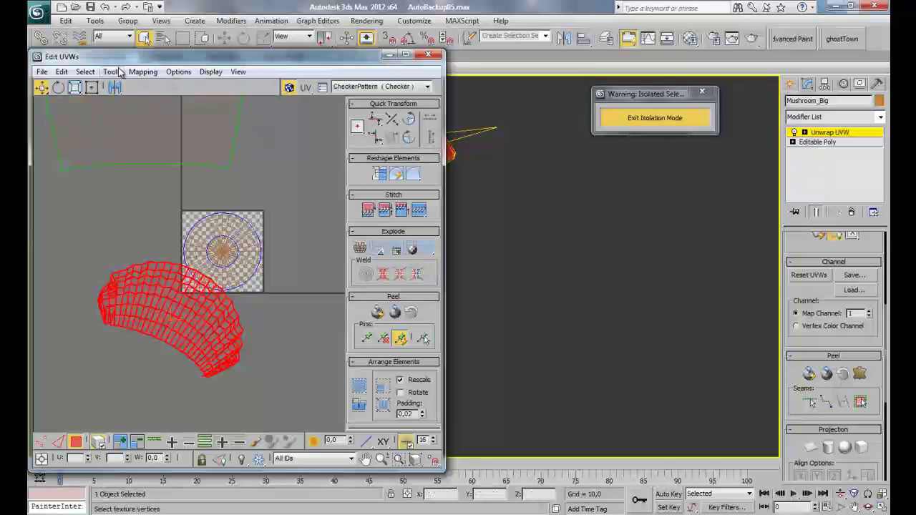
Step: Relax the cap's side shell using Relax By Face Angles until it forms an even arc, and deselect it
left_click(115, 73)
left_click(159, 275)
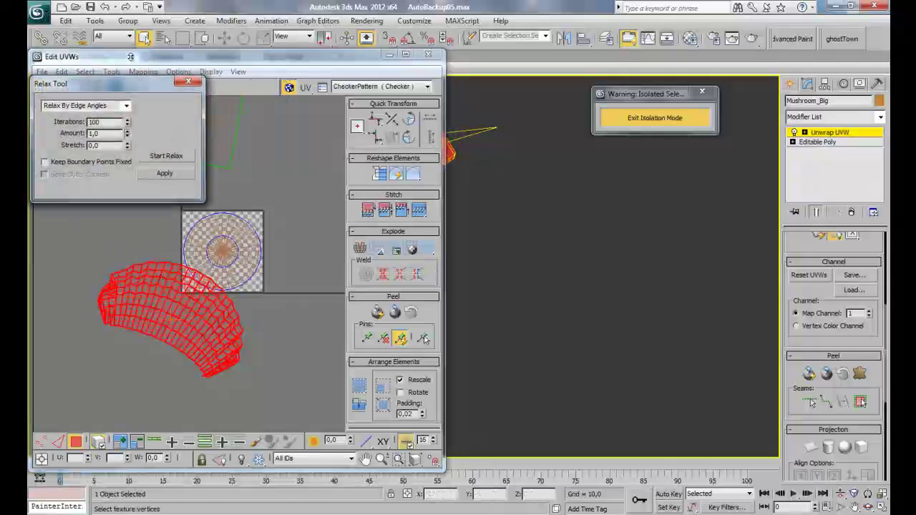
left_click(125, 105)
left_click(115, 114)
left_click(181, 155)
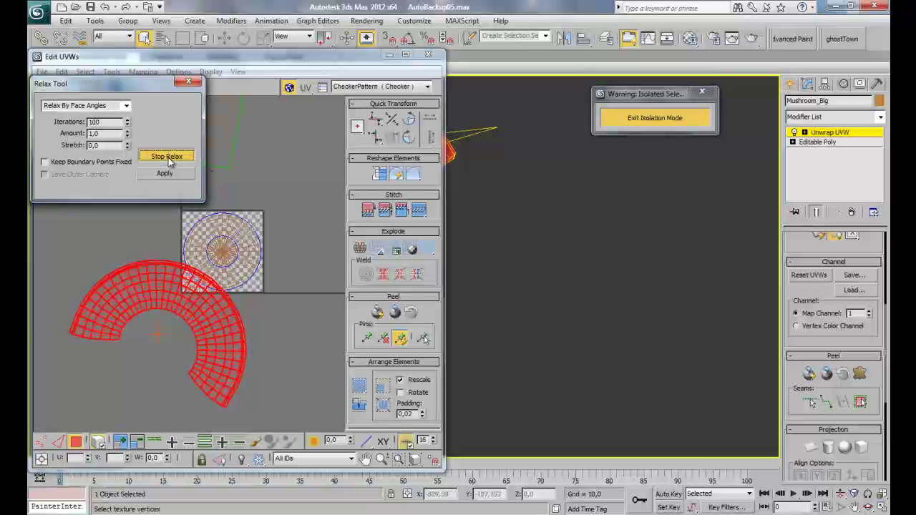
left_click(189, 81)
left_click(304, 122)
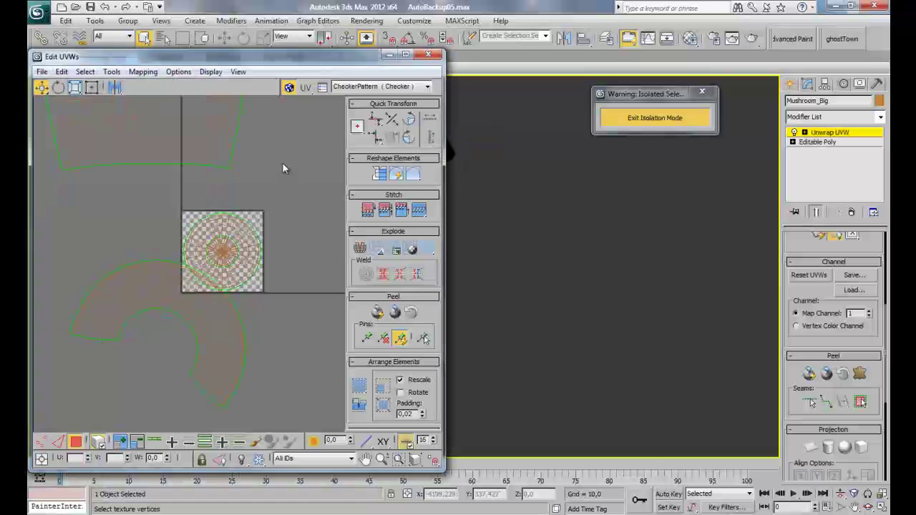
Step: Select the cap's top faces up to the seam ring and apply a planar map to them
left_click(388, 54)
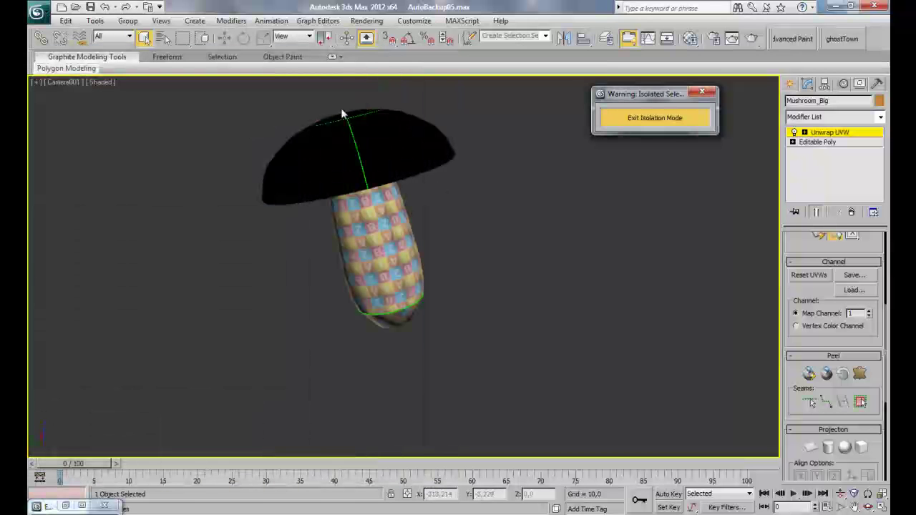
left_click(336, 117)
key("p")
key("z")
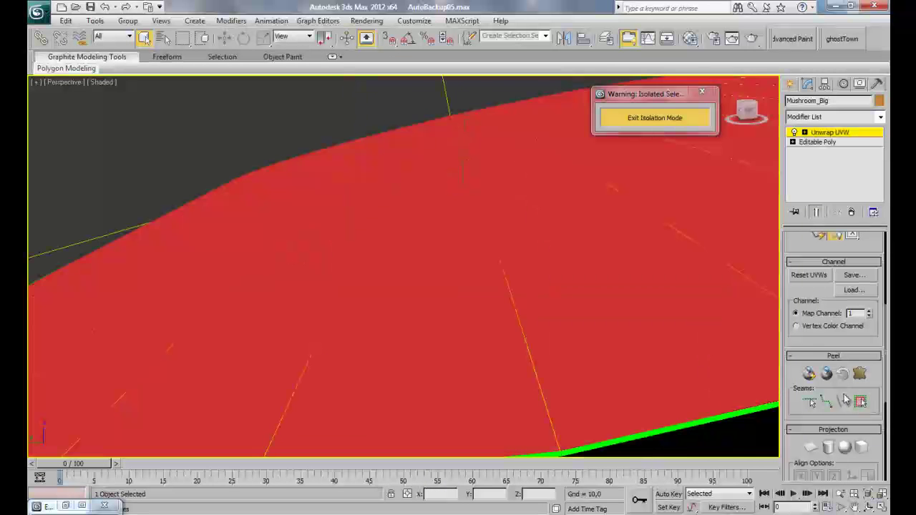
scroll(544, 260, "down", 4)
middle_click_drag(544, 260, 759, 383, "alt")
scroll(861, 398, "down", 3)
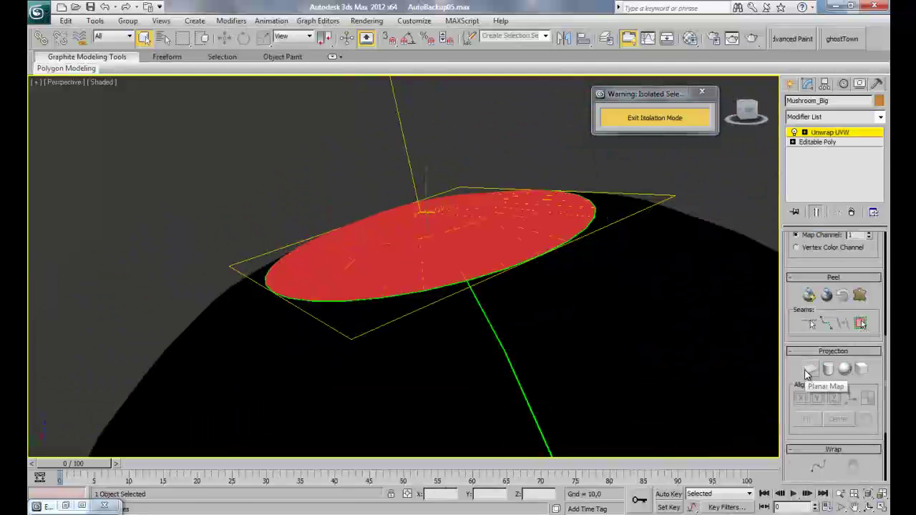
left_click(811, 370)
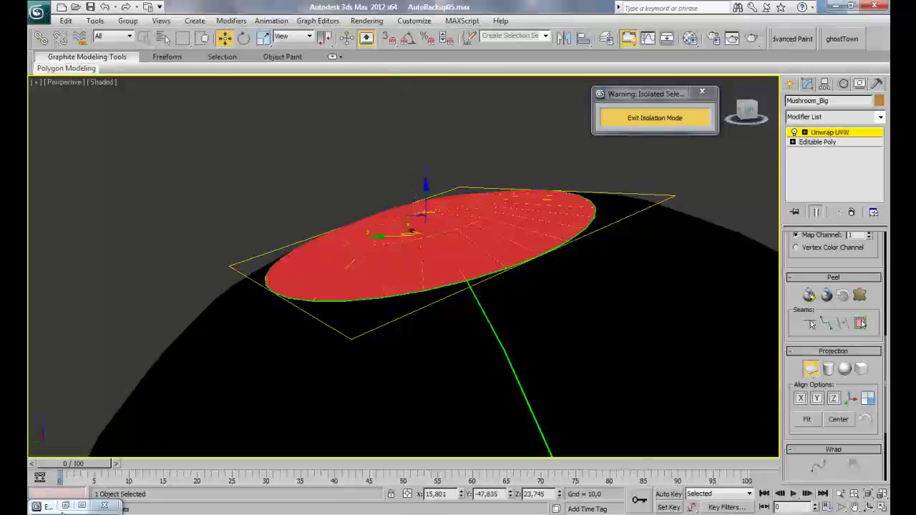
Step: Exit planar mapping and move the cap top's circular UV shell off the checker tile, to the left of the arc-shaped shell
left_click(65, 507)
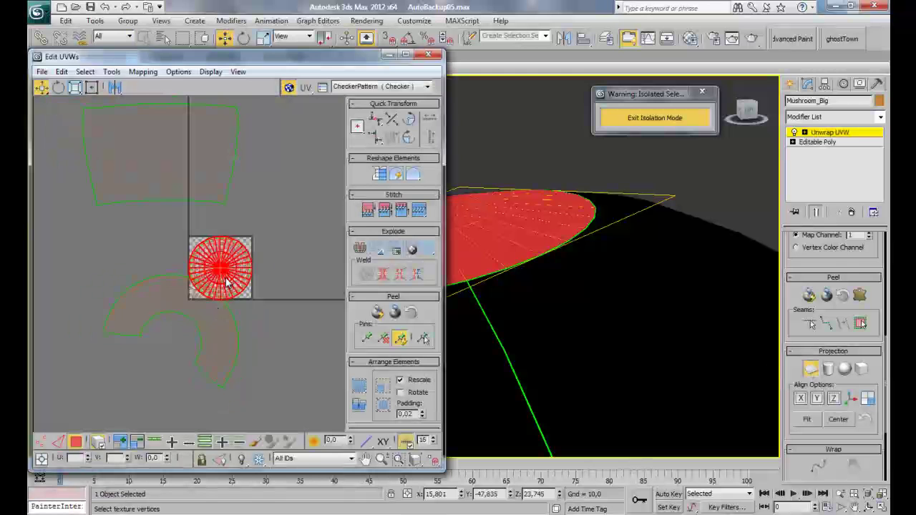
left_click(243, 263)
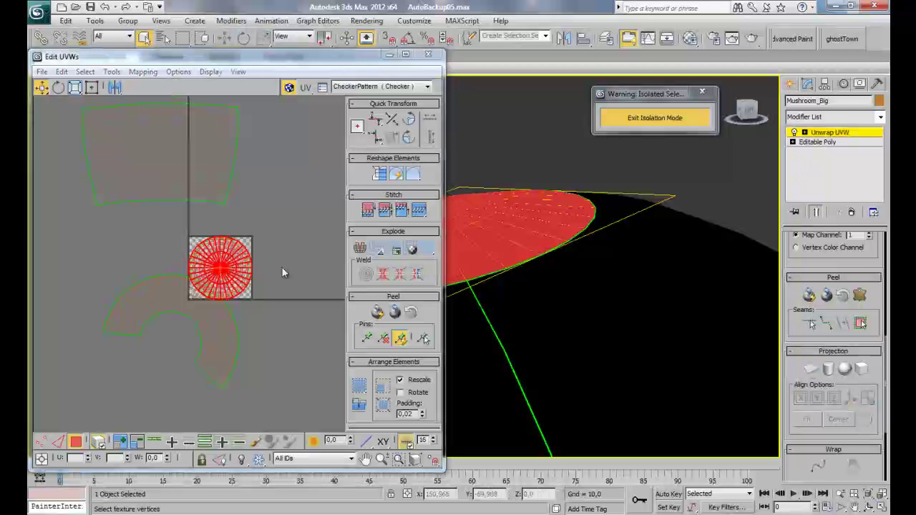
left_click_drag(231, 263, 82, 265)
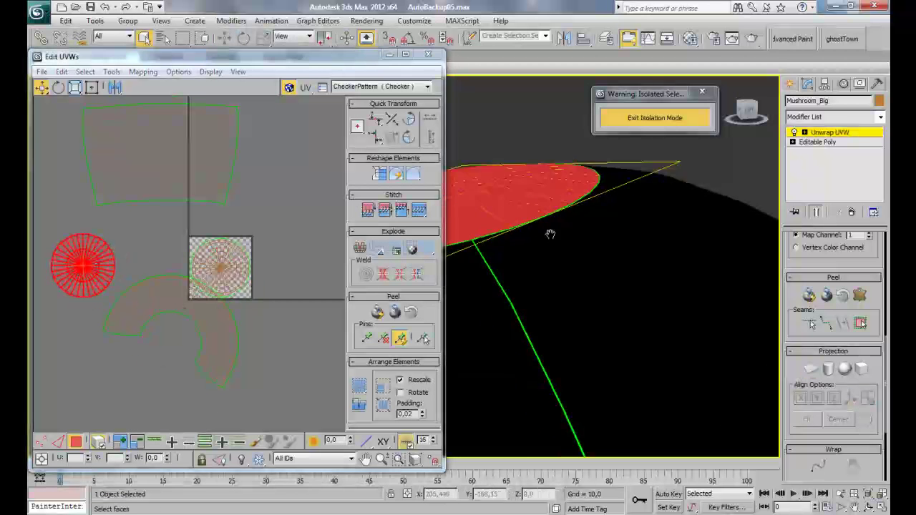
Step: Minimise the UV editor and display edged faces on the mushroom to inspect the underside of the cap
middle_click_drag(559, 239, 605, 315, "alt")
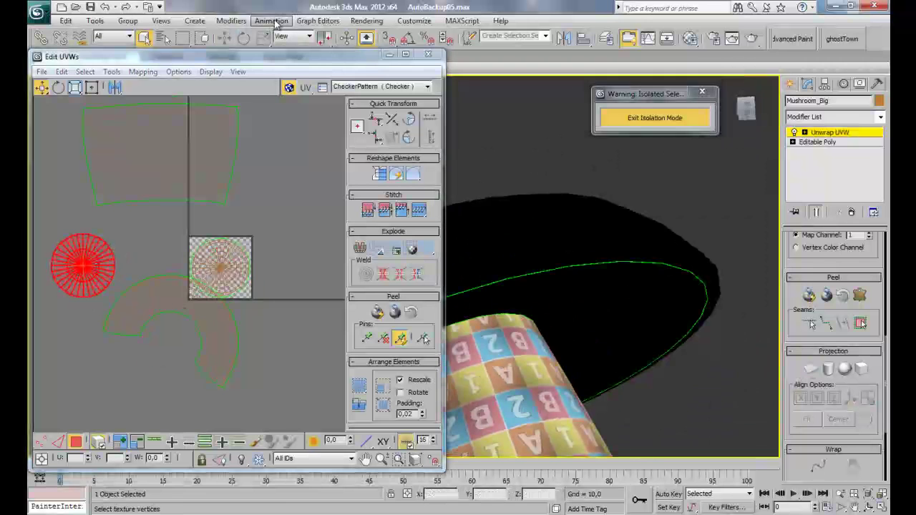
left_click(388, 55)
middle_click_drag(468, 284, 423, 237, "alt")
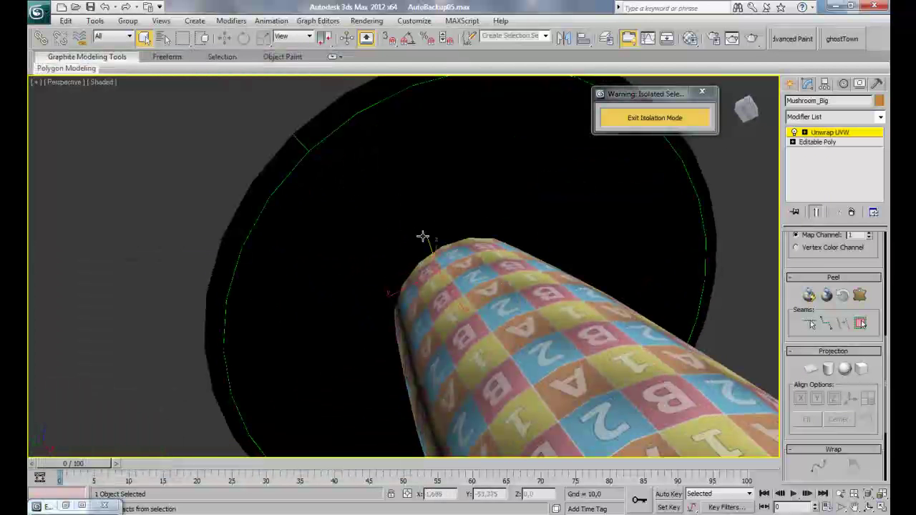
key("F4")
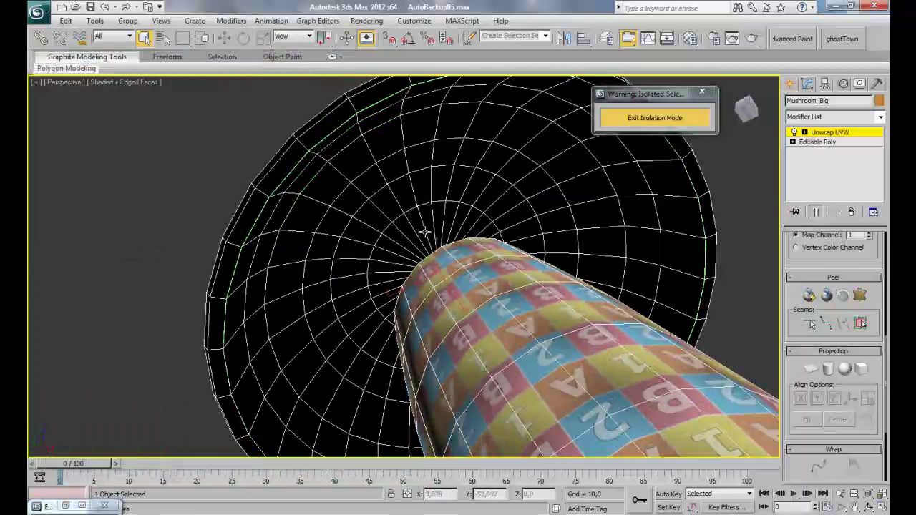
middle_click_drag(385, 202, 363, 207, "alt")
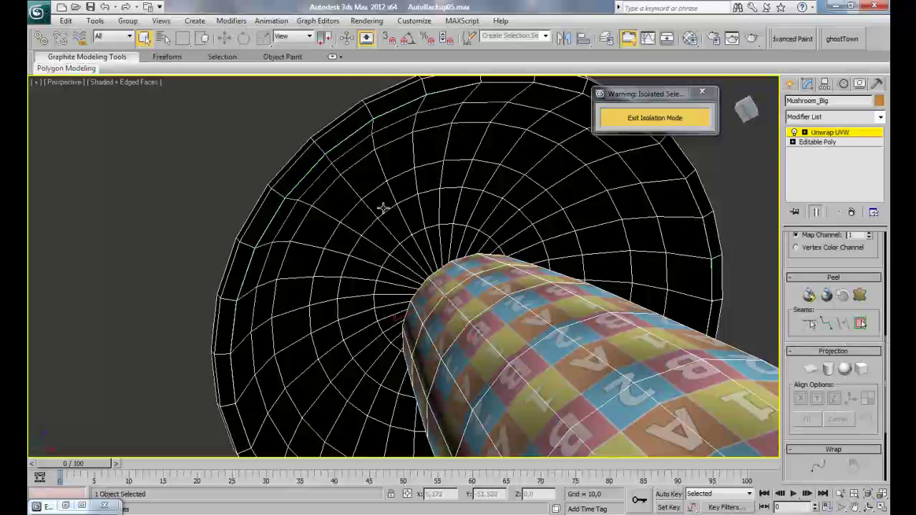
middle_click_drag(383, 207, 428, 243, "alt")
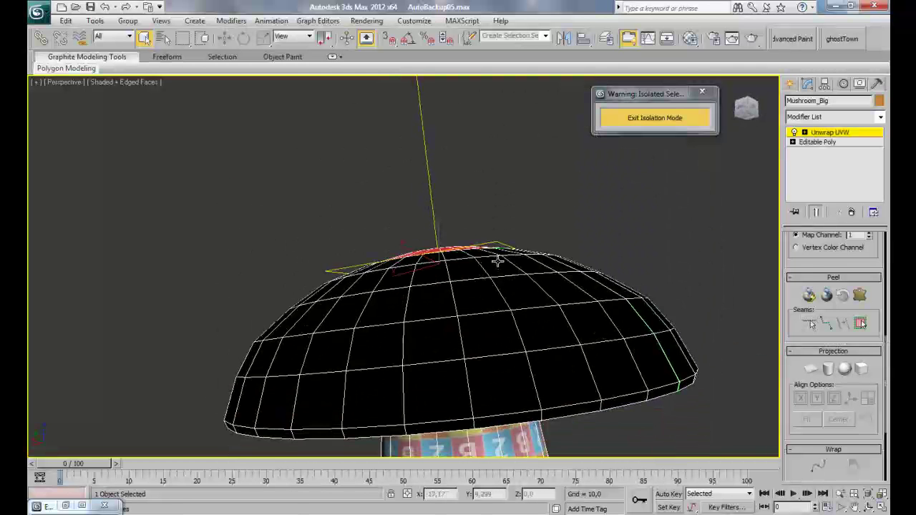
middle_click_drag(478, 272, 401, 243, "alt")
left_click_drag(808, 257, 834, 451)
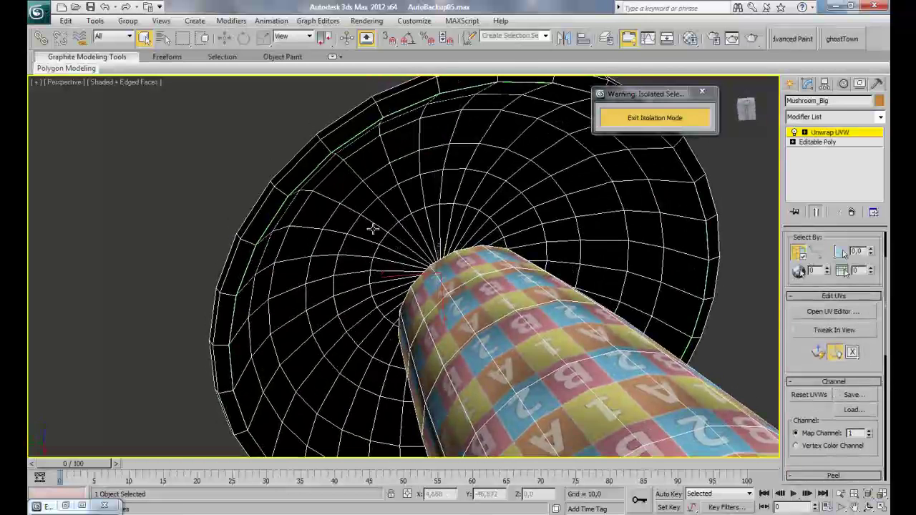
Step: Select a radial row of edges across the cap's underside, from the rim seam to the stem, and convert it to a seam
middle_click_drag(350, 203, 411, 256, "alt")
left_click(412, 255)
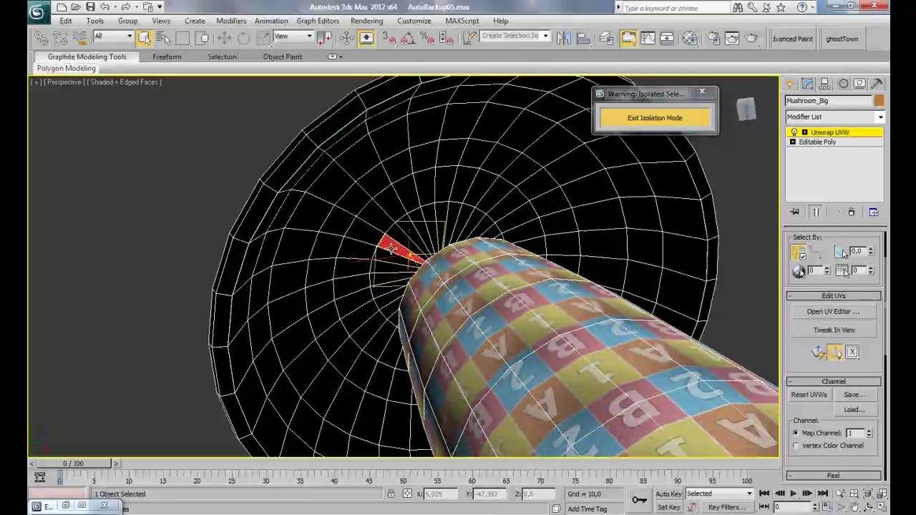
left_click(393, 248, "alt")
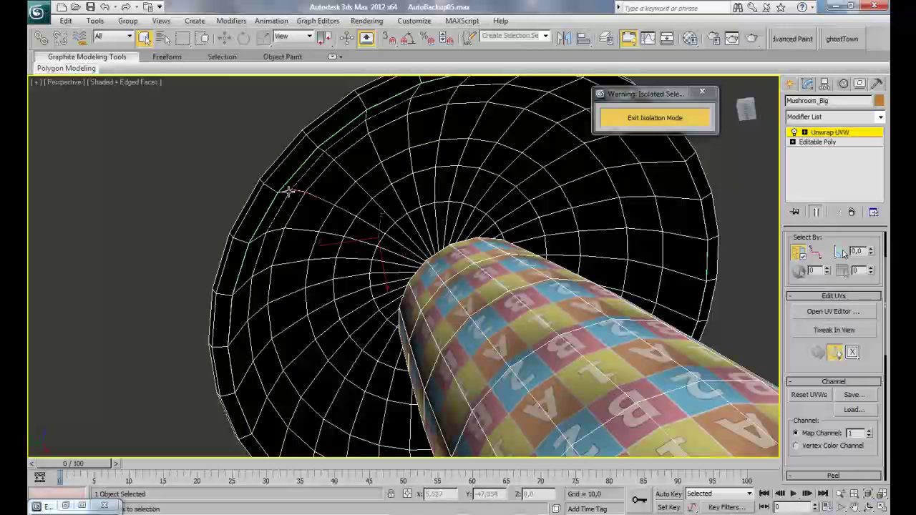
middle_click_drag(368, 246, 353, 235, "alt")
key("F4")
key("F4")
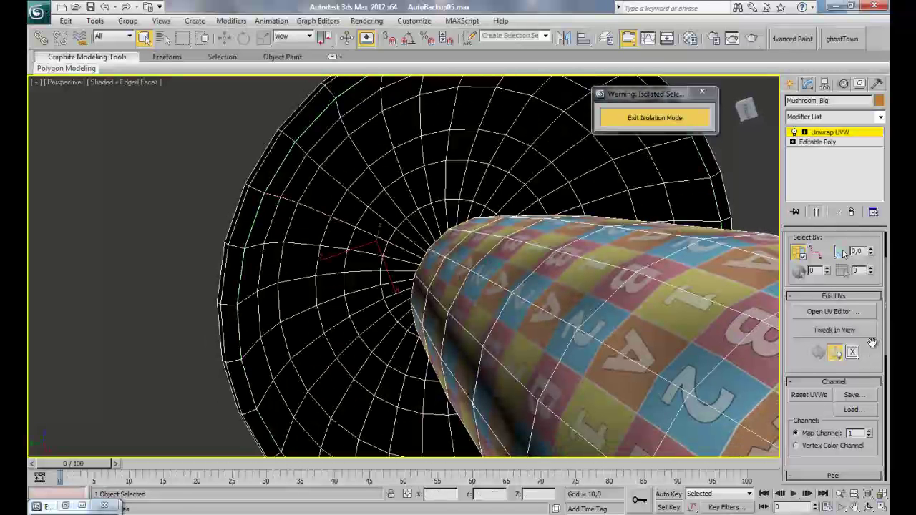
scroll(870, 358, "down", 5)
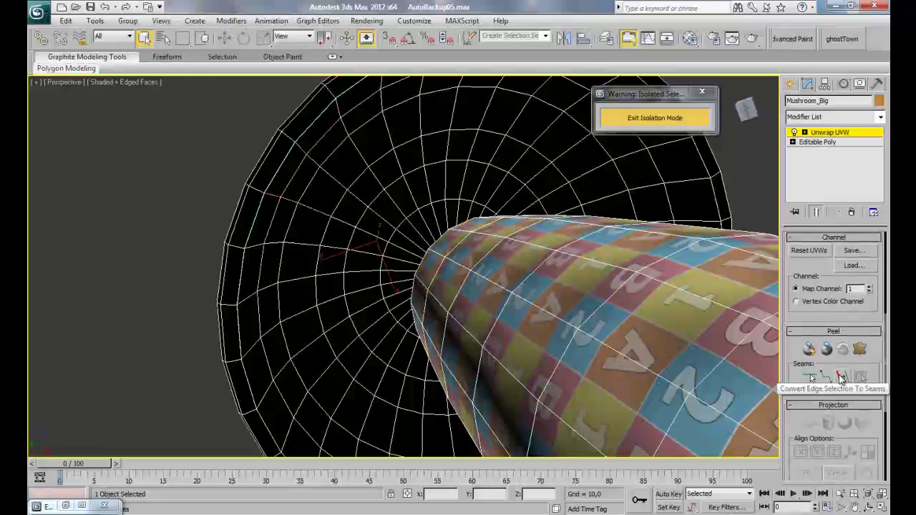
key("F4")
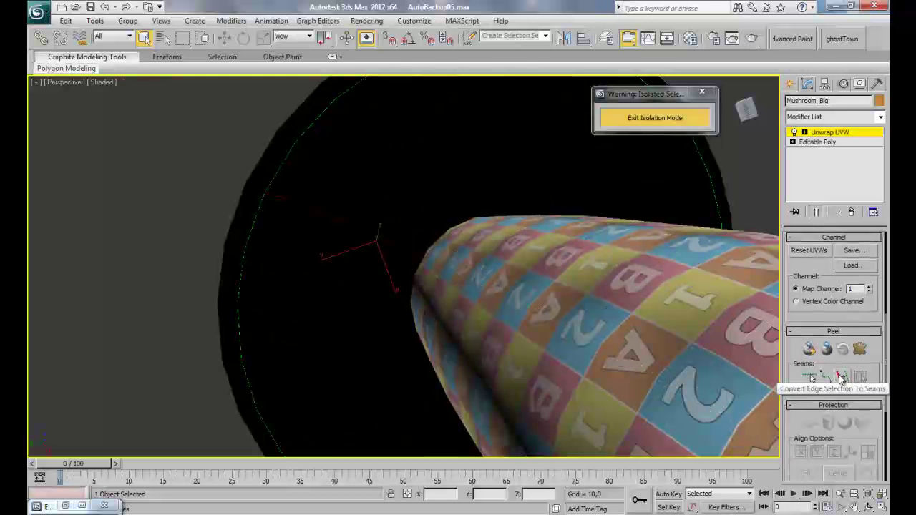
left_click(841, 378)
key("F4")
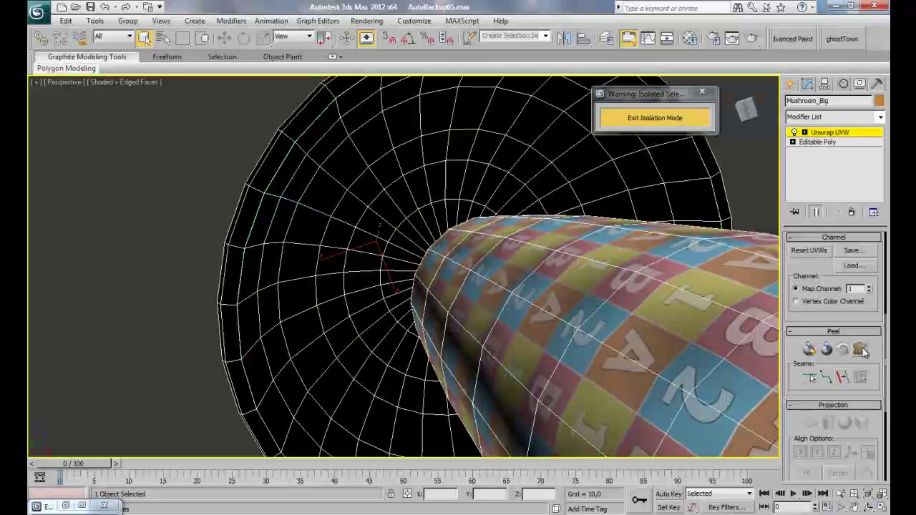
Step: Select the cap's underside faces up to the seams, pelt-map them and commit the result
left_click(861, 378)
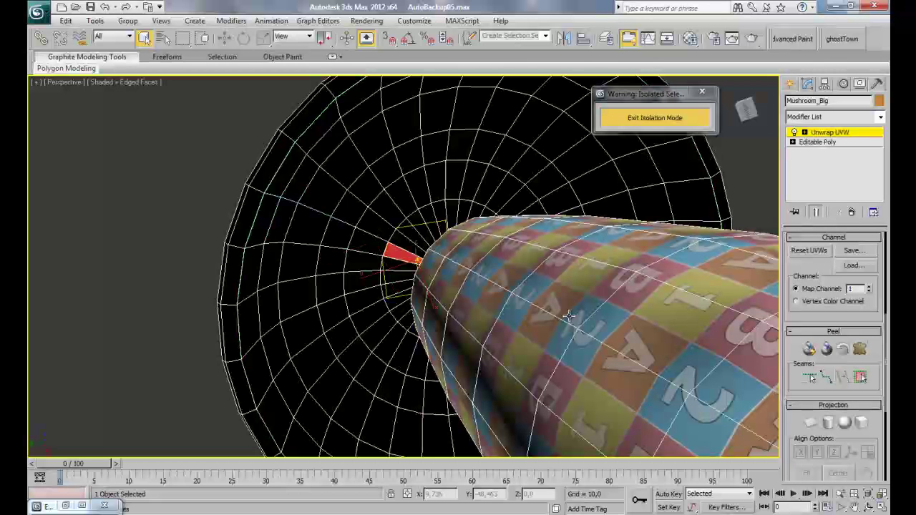
left_click(861, 378)
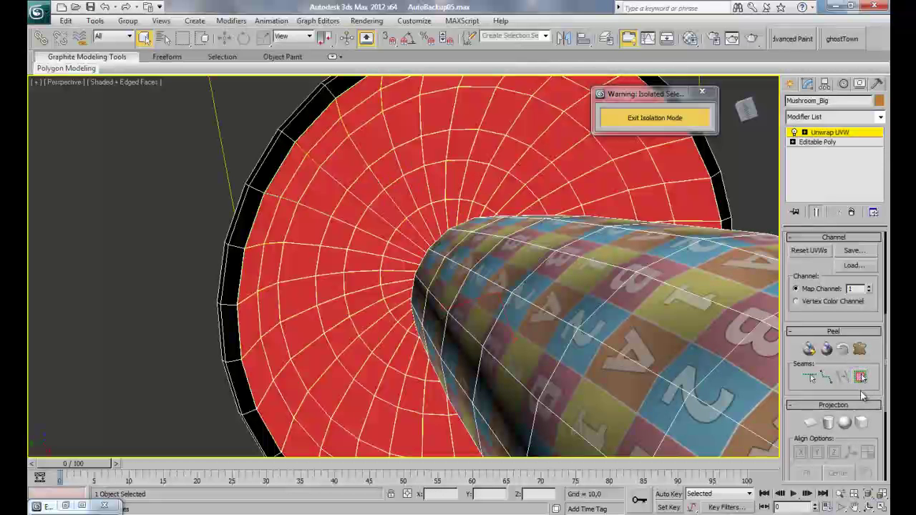
left_click(860, 351)
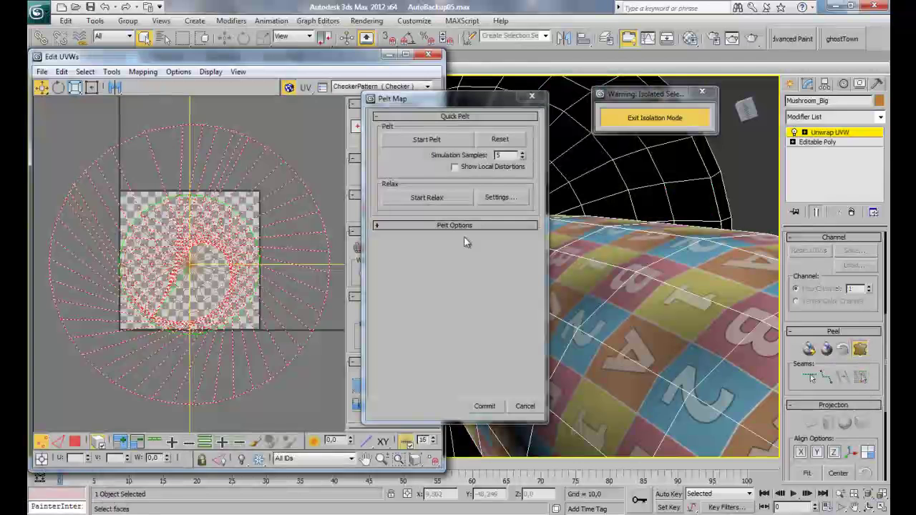
left_click(404, 139)
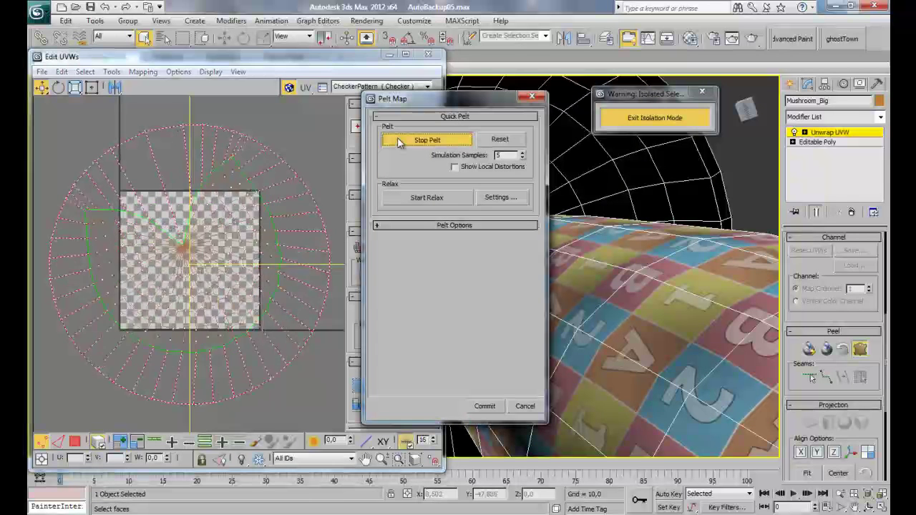
left_click(485, 405)
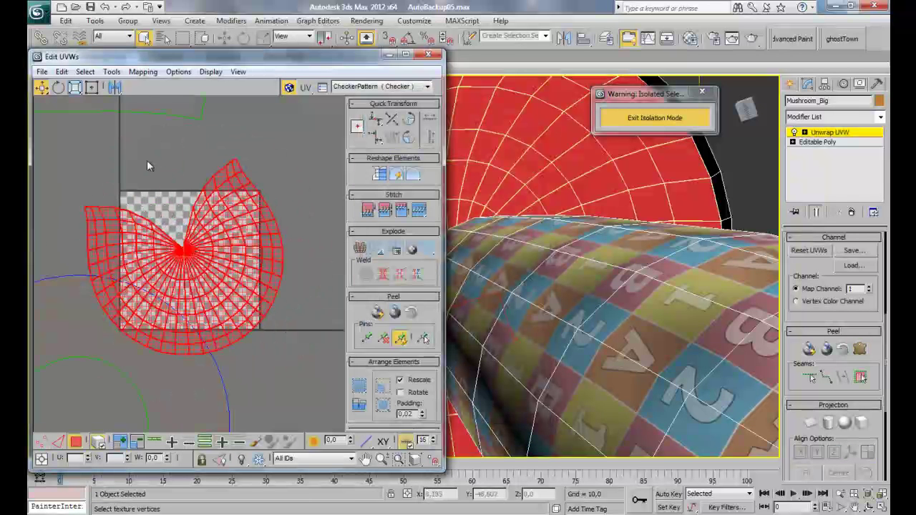
Step: Relax the cap's underside shell using Relax By Face Angles until it forms an even disc, and close the Relax Tool
left_click(112, 71)
mouse_move(143, 72)
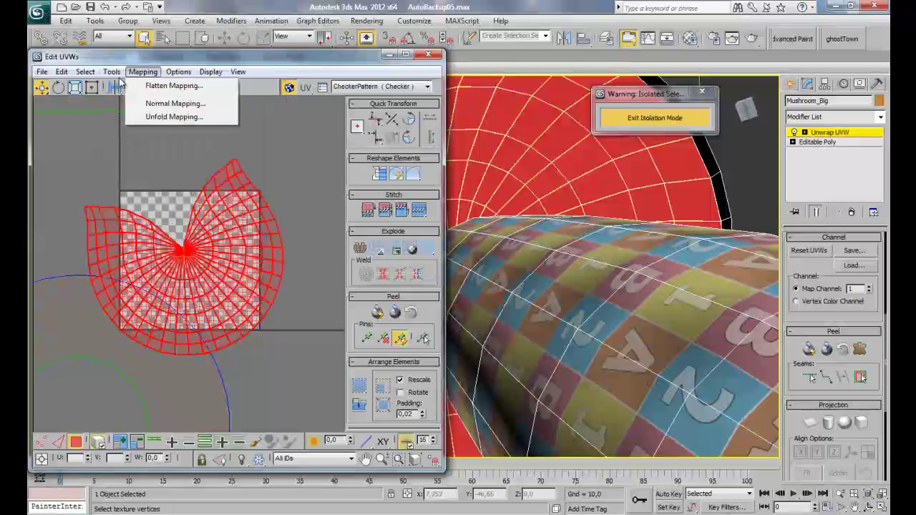
left_click(187, 277)
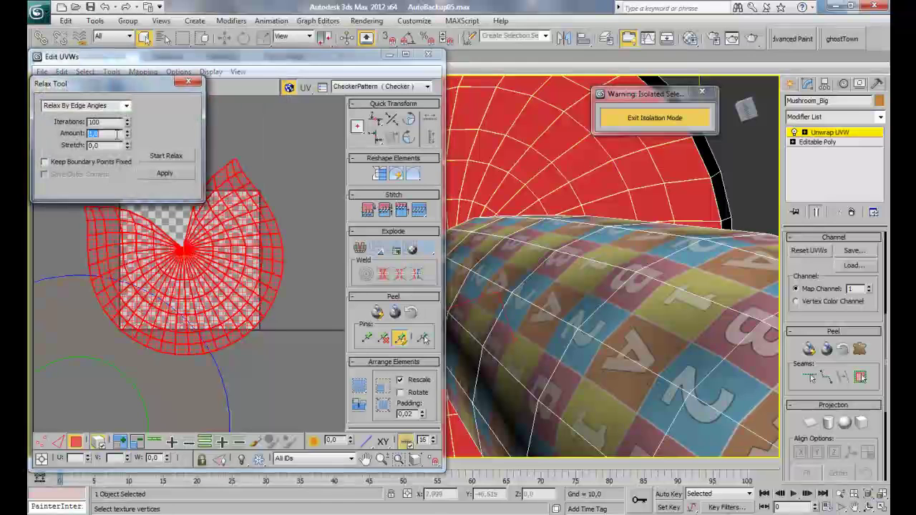
left_click(71, 107)
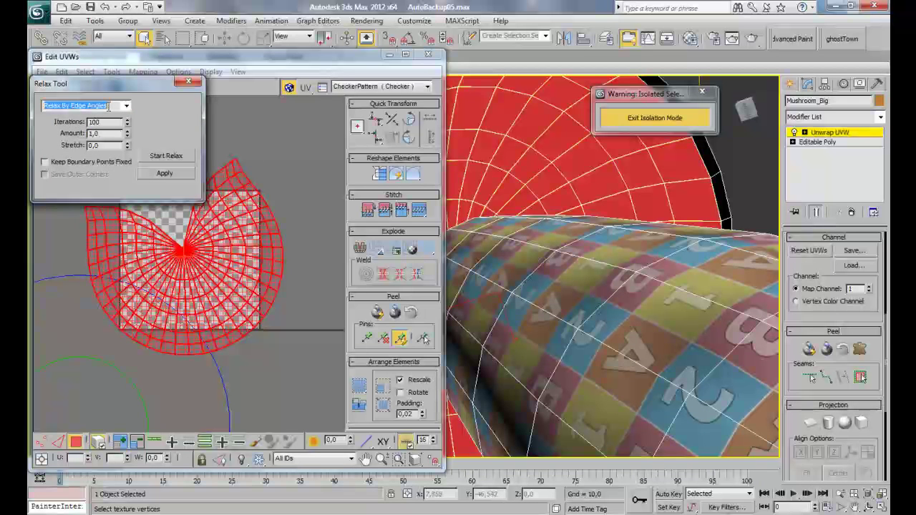
key("Up")
left_click(166, 156)
left_click(178, 158)
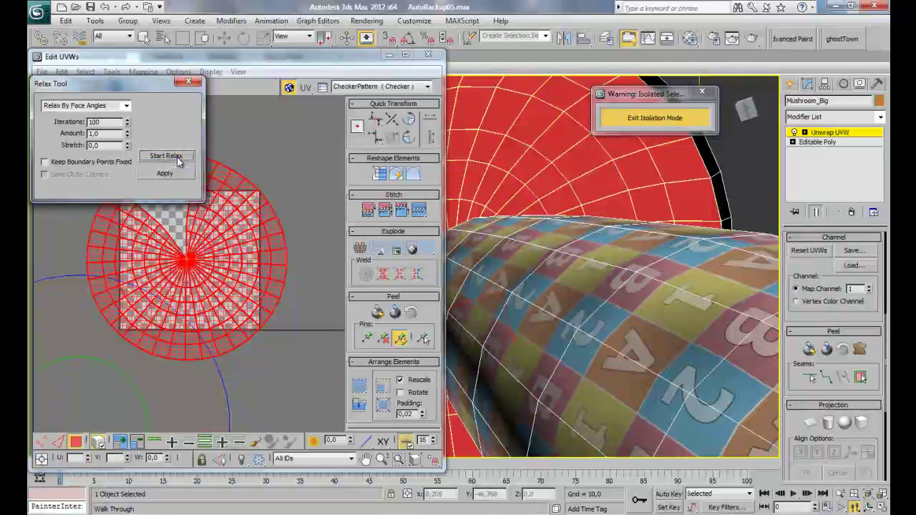
left_click(193, 82)
Step: Select all UV shells of the mushroom and rescale them in proportion to one another
scroll(243, 179, "down", 5)
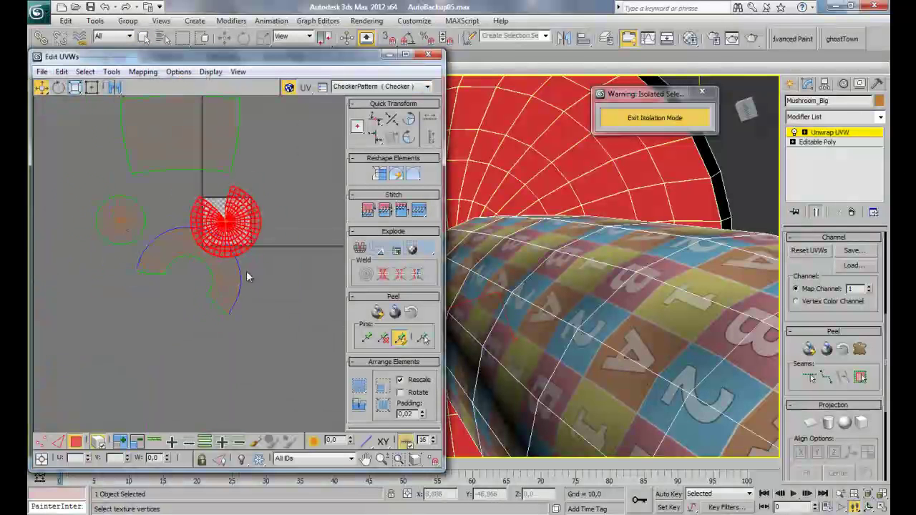
key("ctrl+a")
scroll(200, 269, "up", 2)
scroll(200, 269, "down", 2)
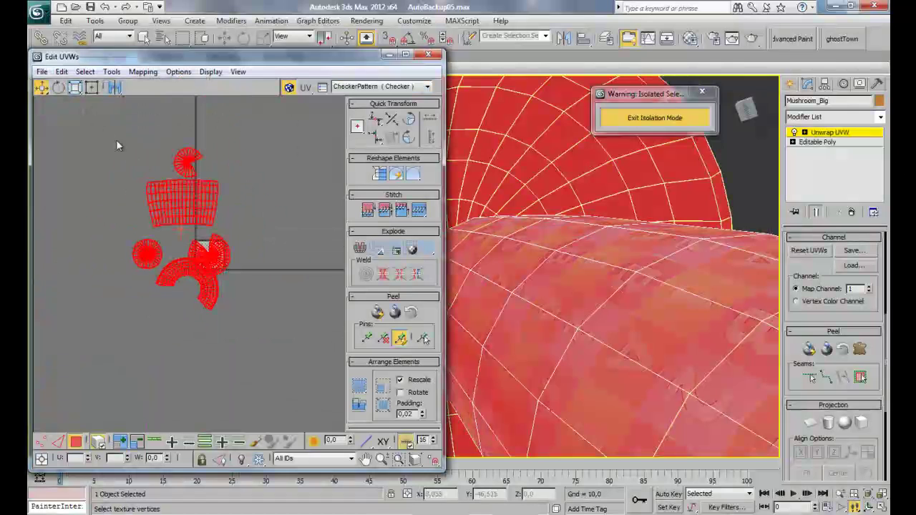
left_click(359, 406)
Step: Move the stem and base shells up and to the right, away from the cap shells, and deselect them
left_click(246, 146)
left_click(171, 212)
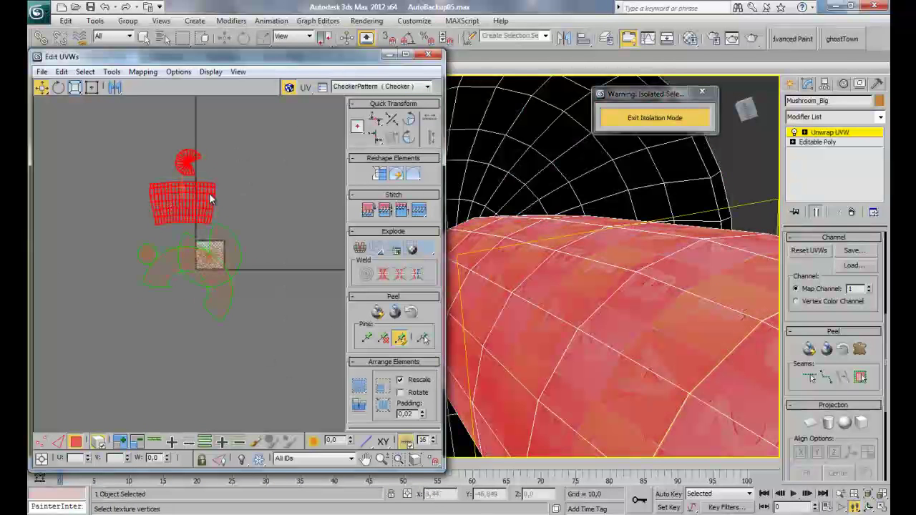
left_click_drag(212, 199, 250, 166)
left_click(276, 229)
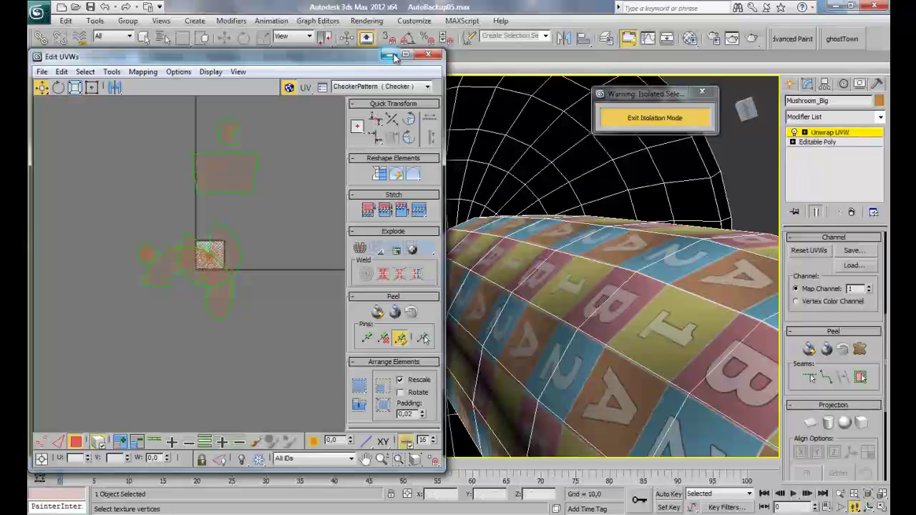
Step: Minimise the UV editor and switch the viewport to the Camera001 view of the whole mushroom
left_click(390, 55)
scroll(374, 244, "down", 5)
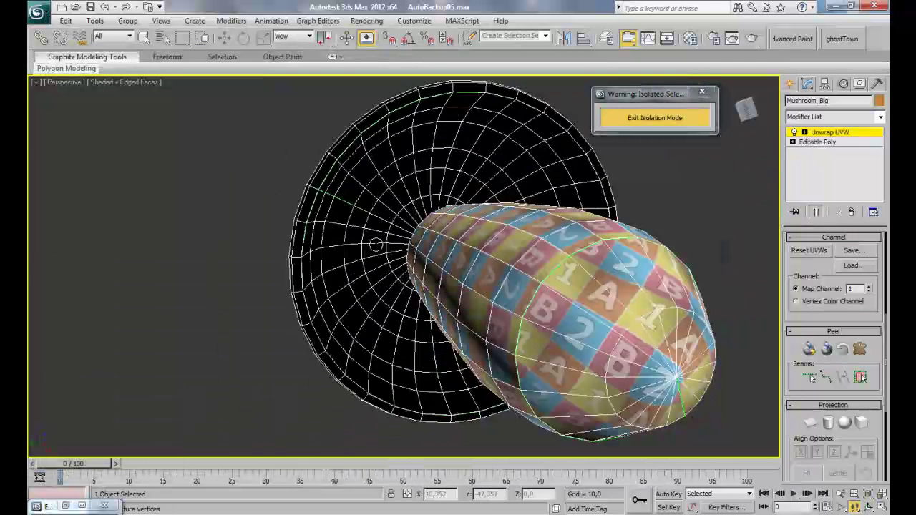
key("Escape")
key("c")
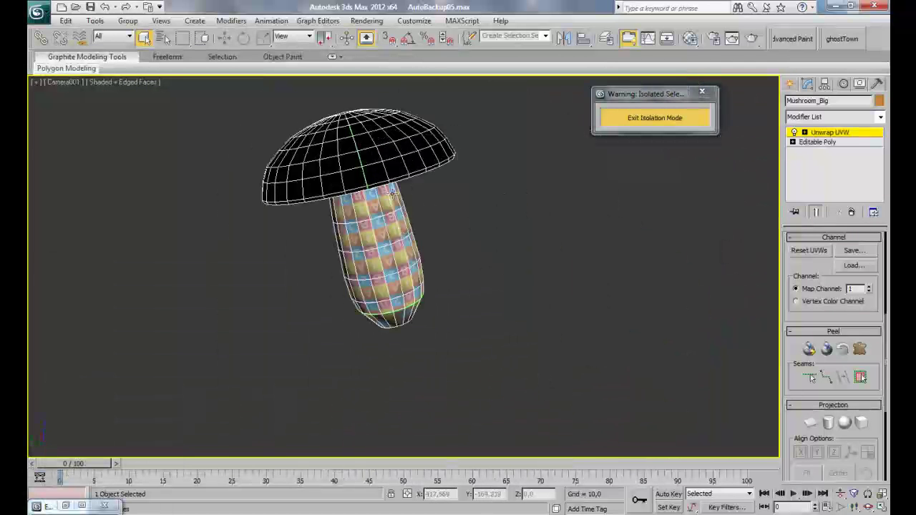
Step: Leave face selection and assign a Standard material to the empty ID 2 slot of the mushroom's Multi/Sub-Object material
key("m")
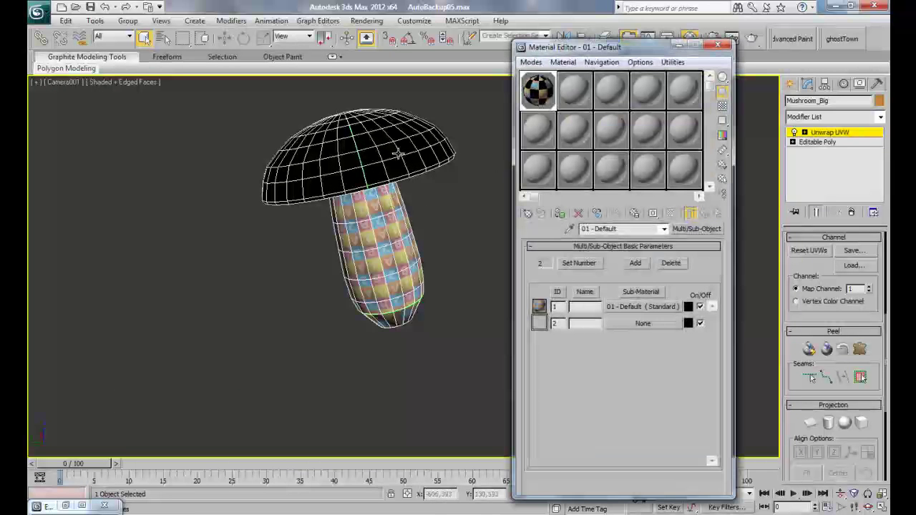
left_click(396, 165)
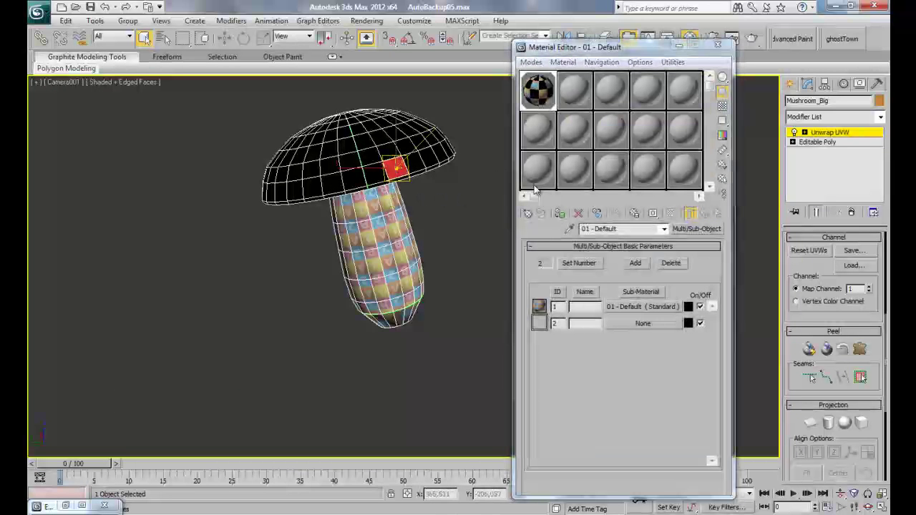
left_click(827, 135)
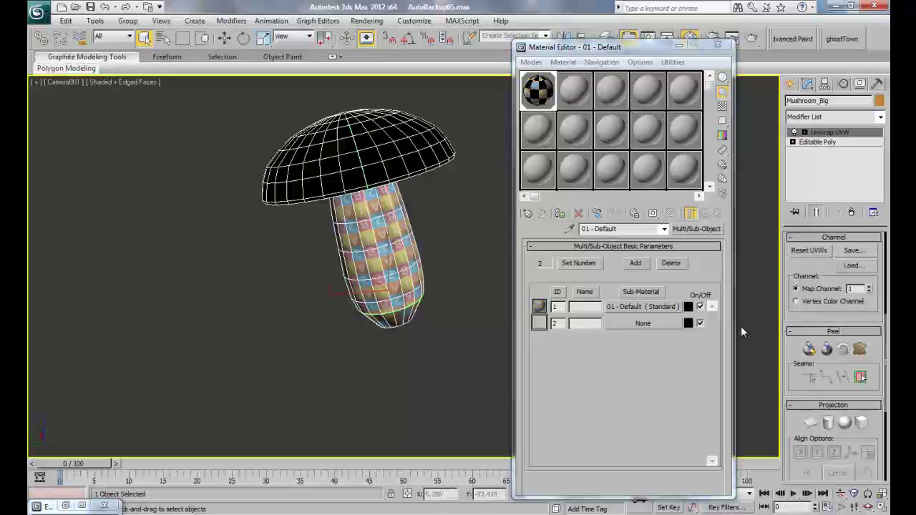
left_click(618, 323)
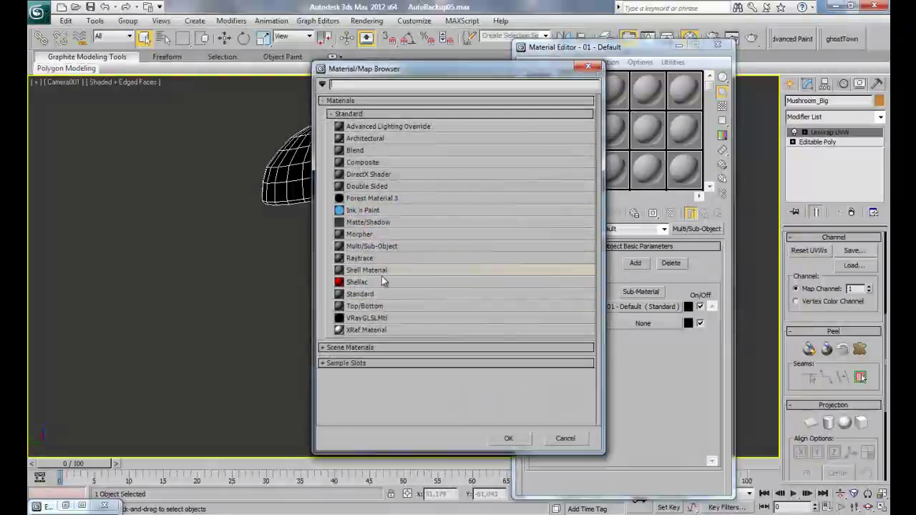
double_click(386, 295)
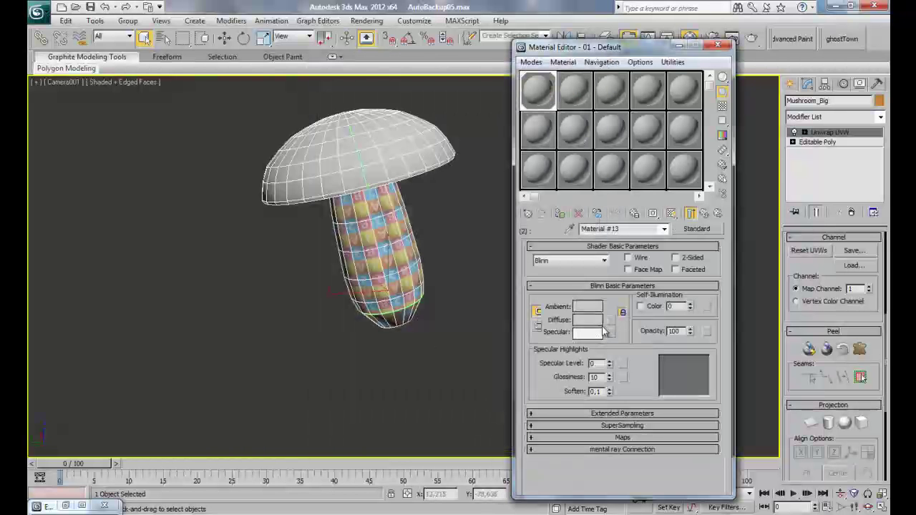
Step: Load Untitled-1.psd with collapsed layers as the ID 2 material's diffuse bitmap and show it in the viewport
left_click(610, 320)
double_click(375, 129)
double_click(75, 93)
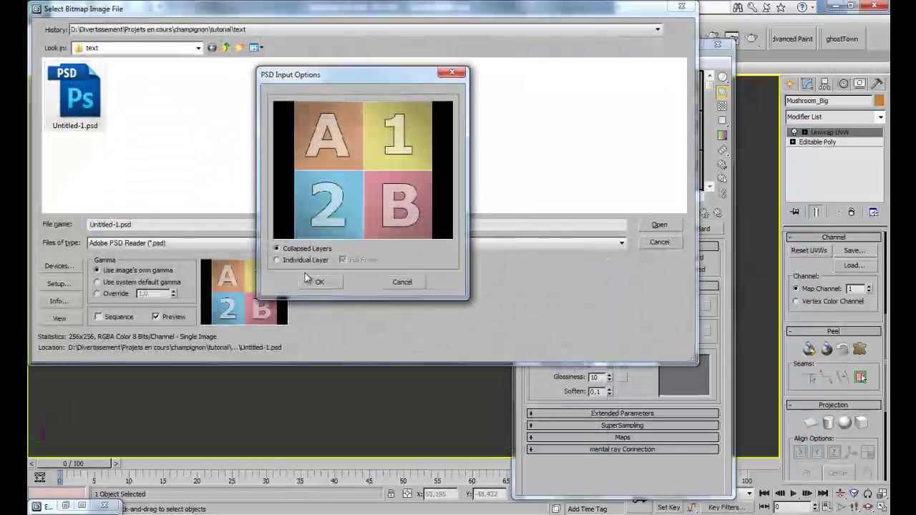
left_click(333, 285)
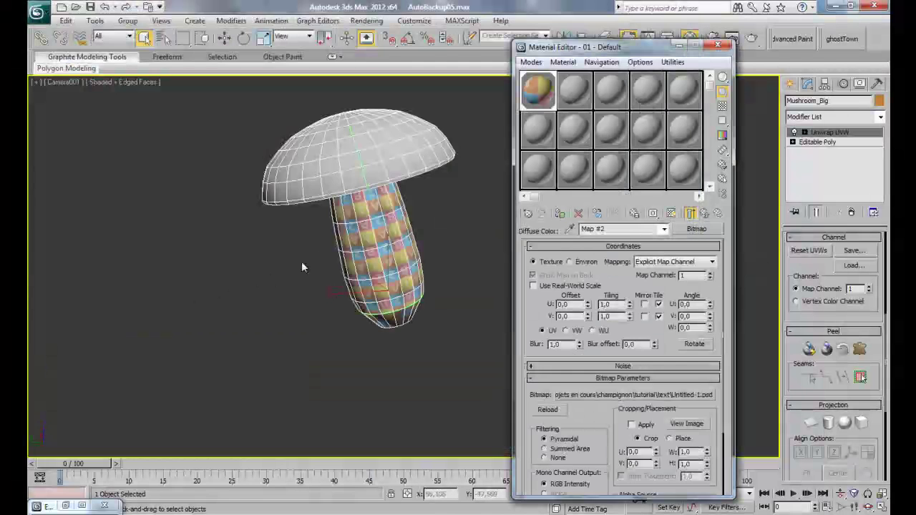
left_click(672, 213)
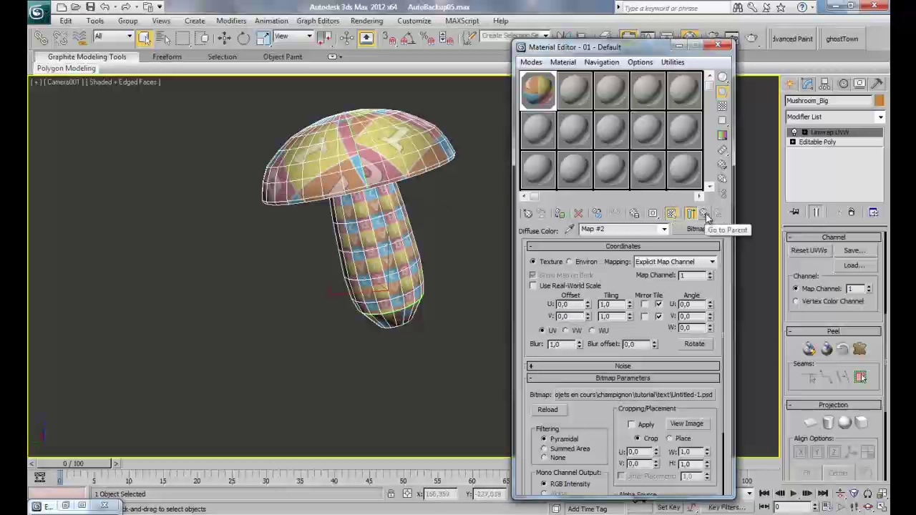
Step: Turn off edged faces, set the checker bitmap's U and V tiling to 5, and close the Material Editor
left_click(705, 213)
key("F4")
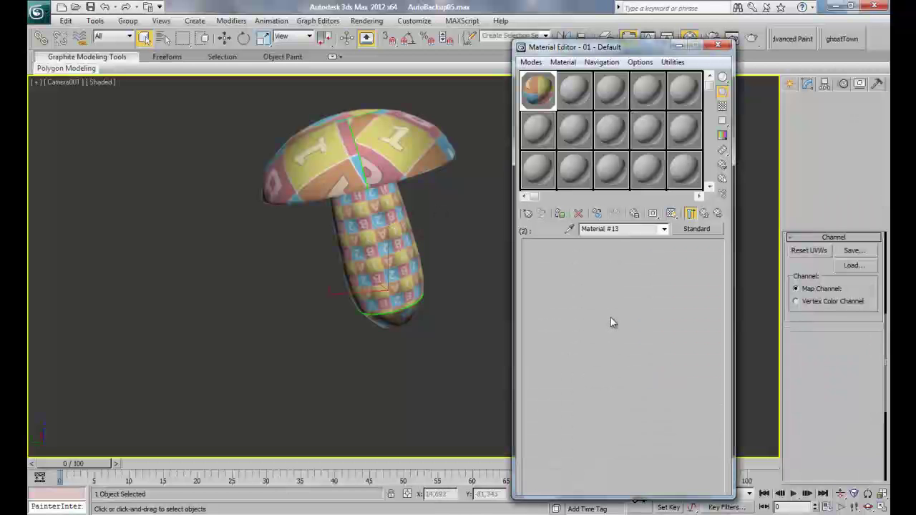
type("5")
key("Tab")
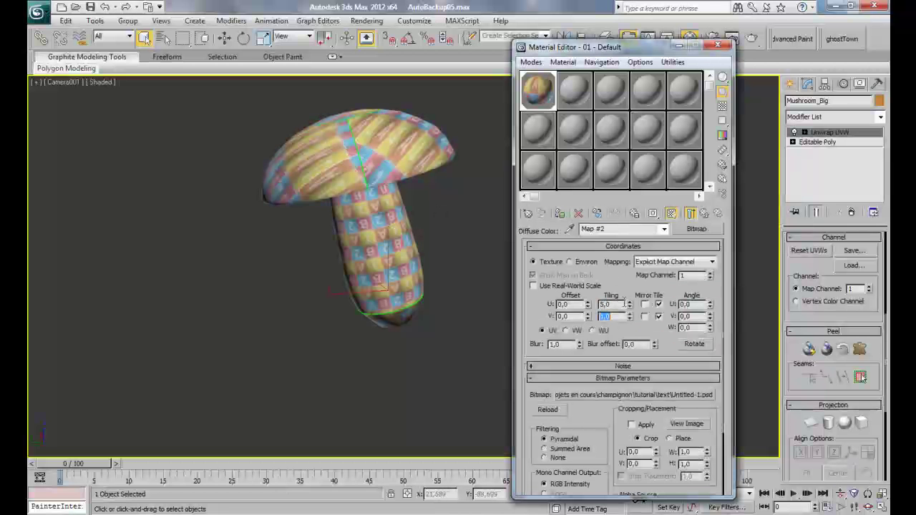
type("5")
key("Return")
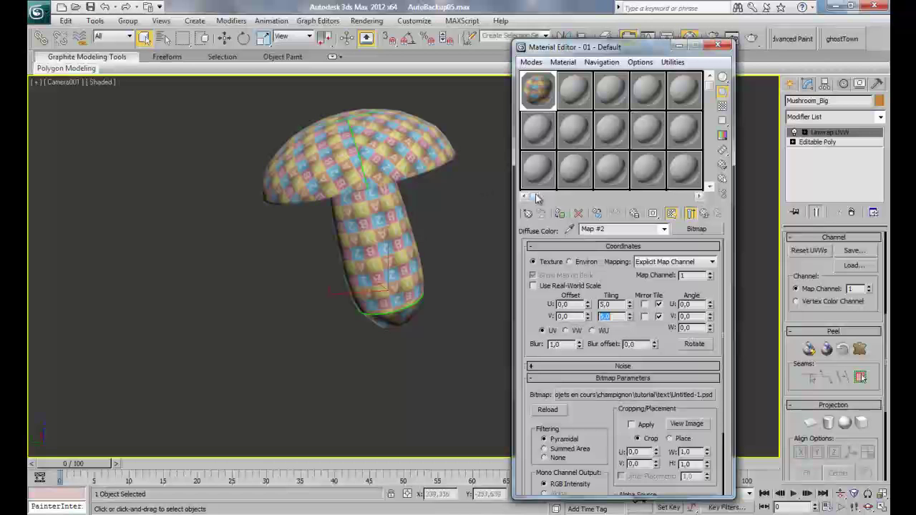
left_click(720, 47)
Step: Rotate the cap element around its local Z axis to turn its seam away from the camera, and return to Unwrap UVW
left_click(820, 141)
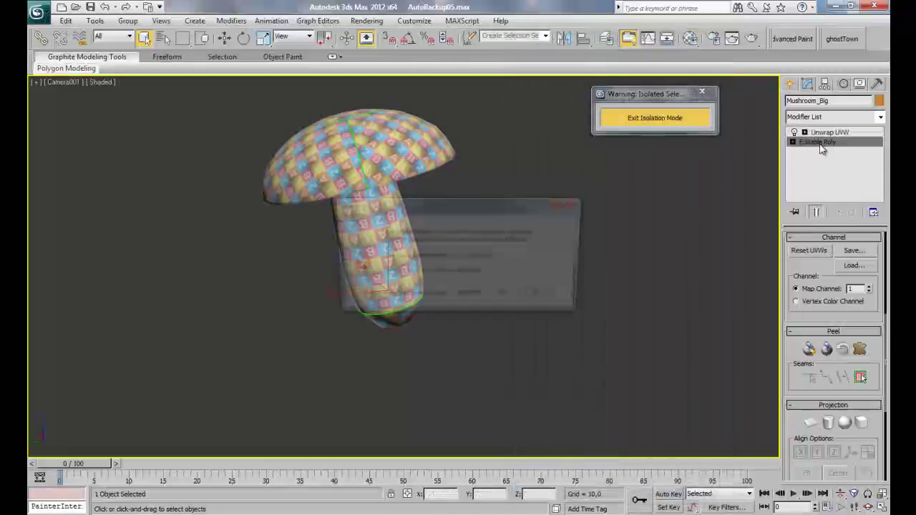
left_click(522, 296)
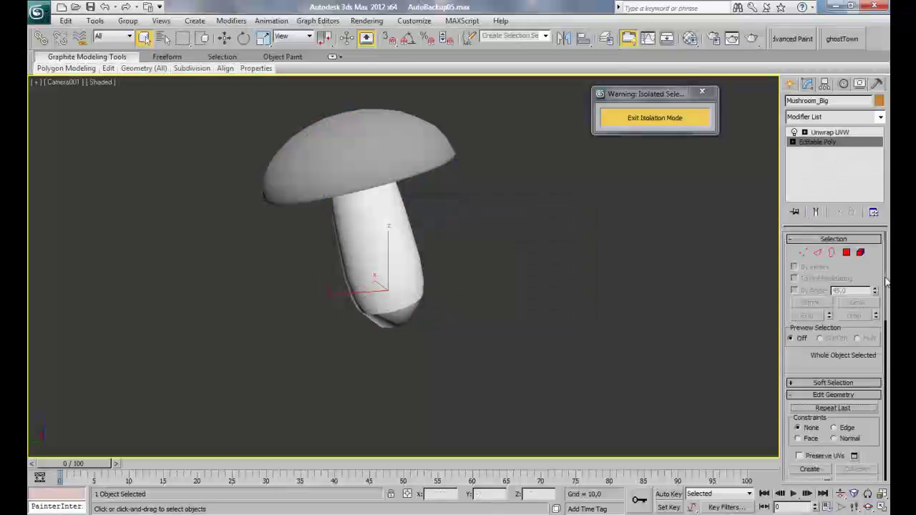
left_click(861, 253)
left_click(409, 161)
key("e")
left_click(295, 37)
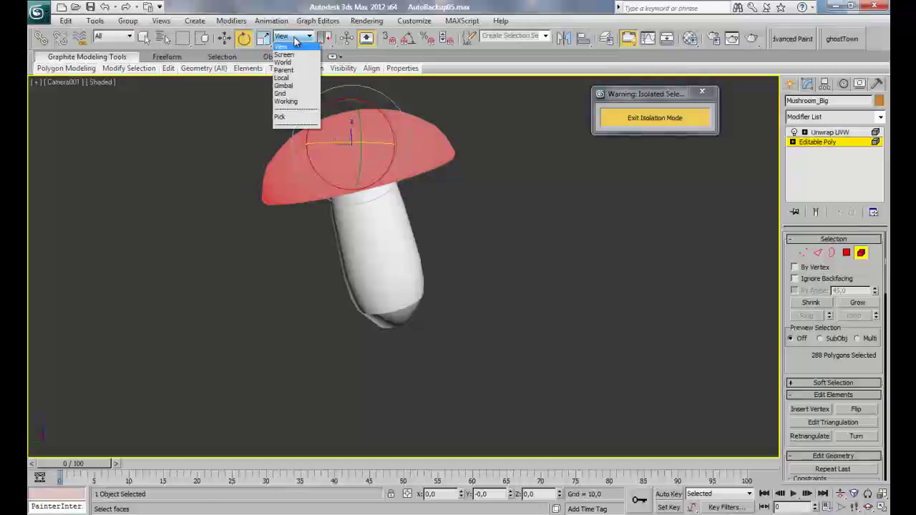
left_click(282, 77)
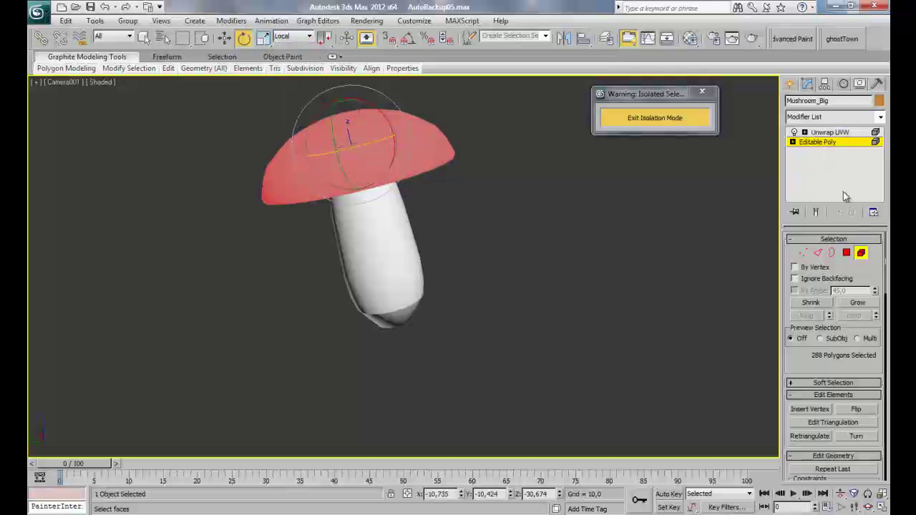
left_click(860, 252)
left_click(830, 132)
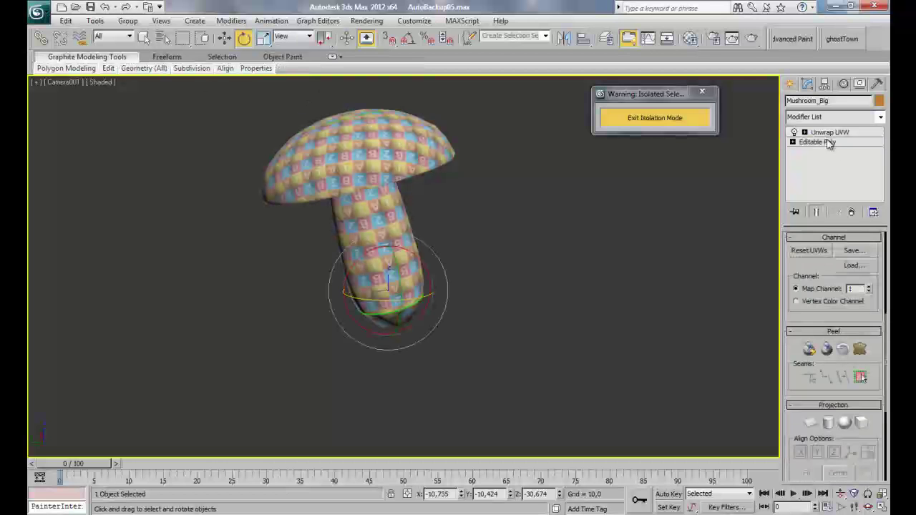
Step: Reselect the mushroom and open its UV editor, placing the window beside the stem so the checker texture can be seen
left_click(488, 192)
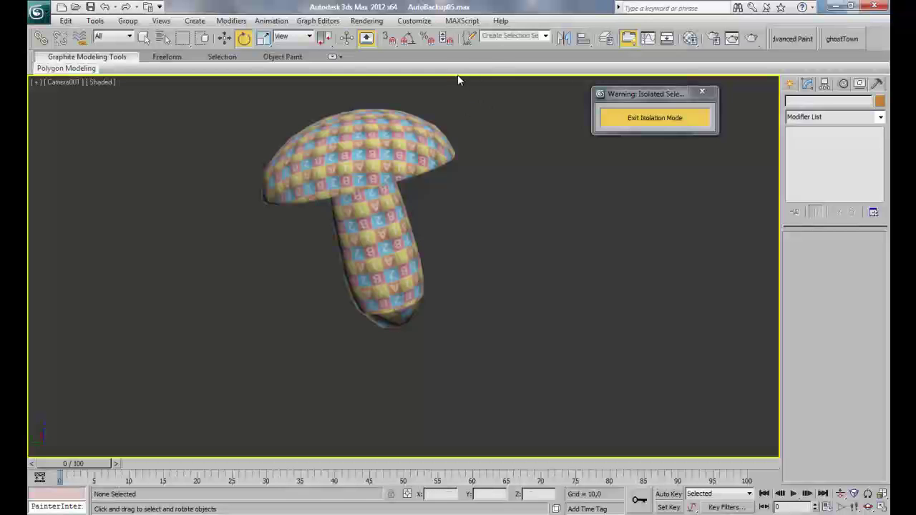
left_click(378, 154)
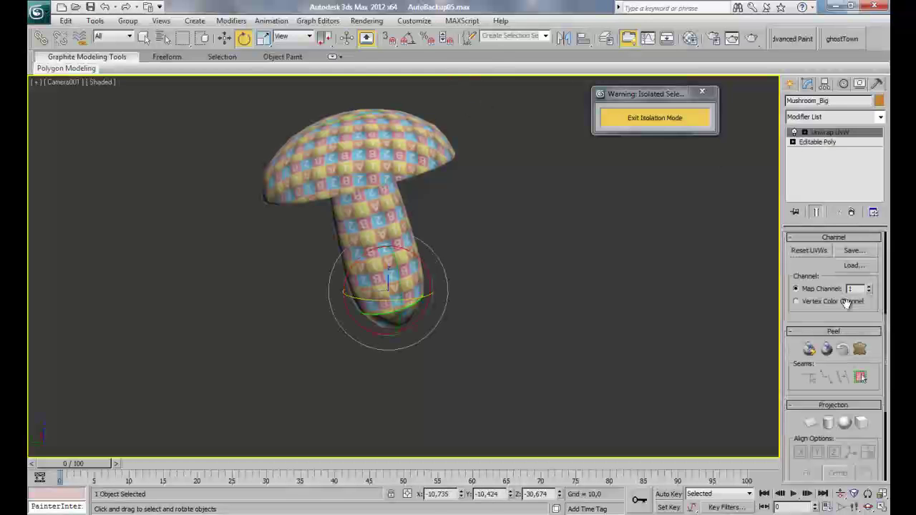
scroll(820, 301, "up", 3)
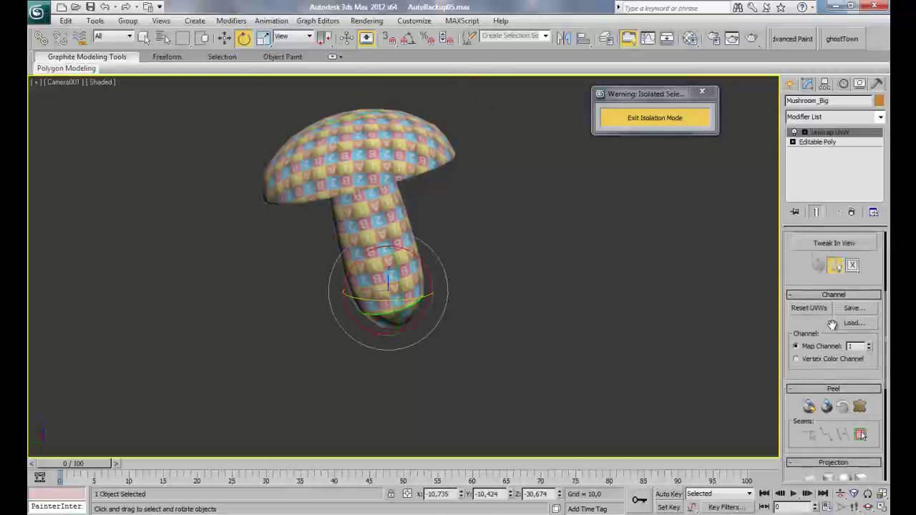
scroll(822, 301, "up", 1)
left_click(826, 278)
left_click_drag(242, 57, 719, 103)
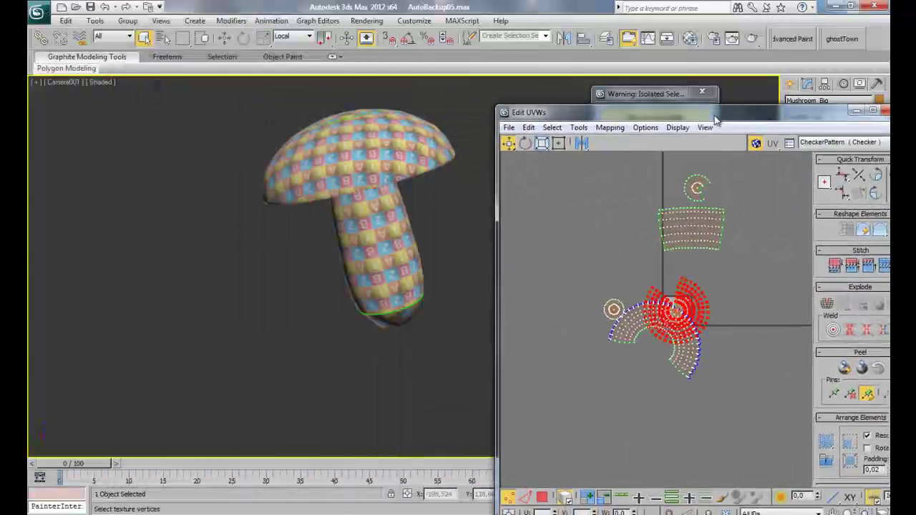
left_click(429, 234)
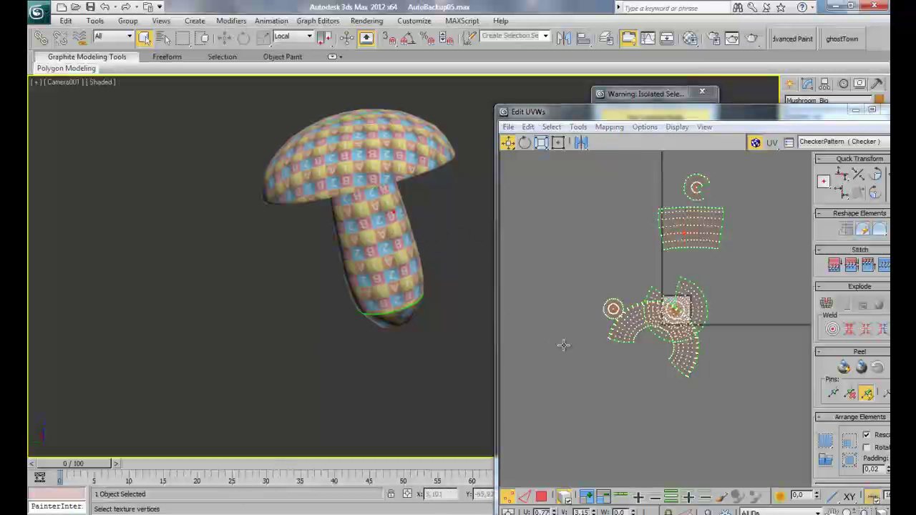
left_click_drag(718, 114, 662, 115)
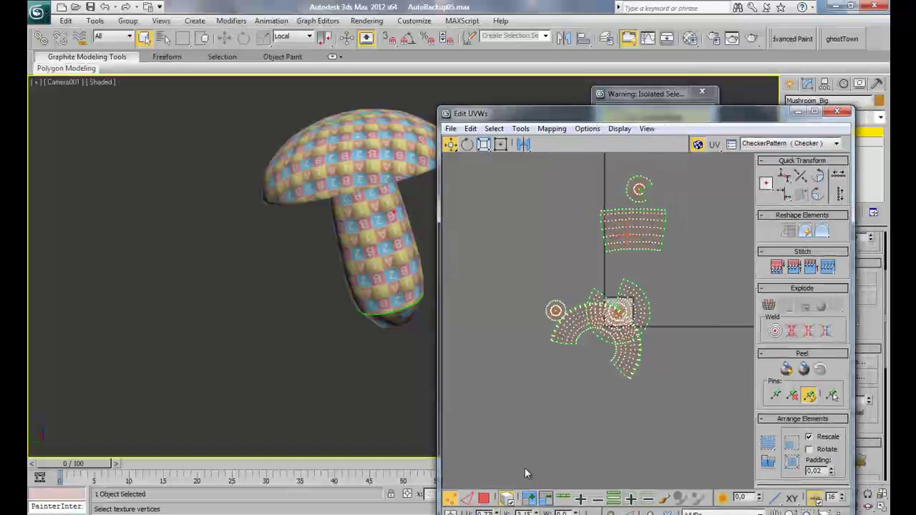
Step: Mirror the stem shell vertically and horizontally so the checker characters read correctly on the stem, and deselect it
left_click(659, 227)
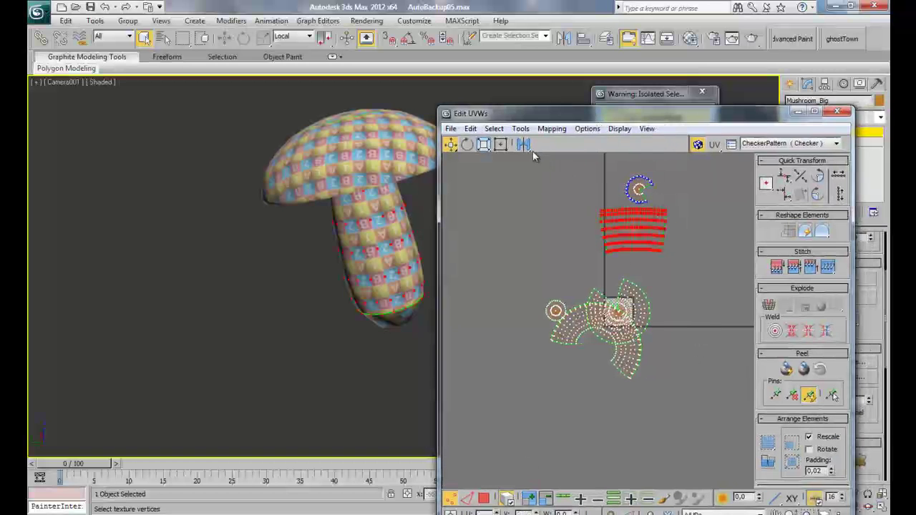
left_click_drag(530, 149, 527, 169)
left_click(715, 317)
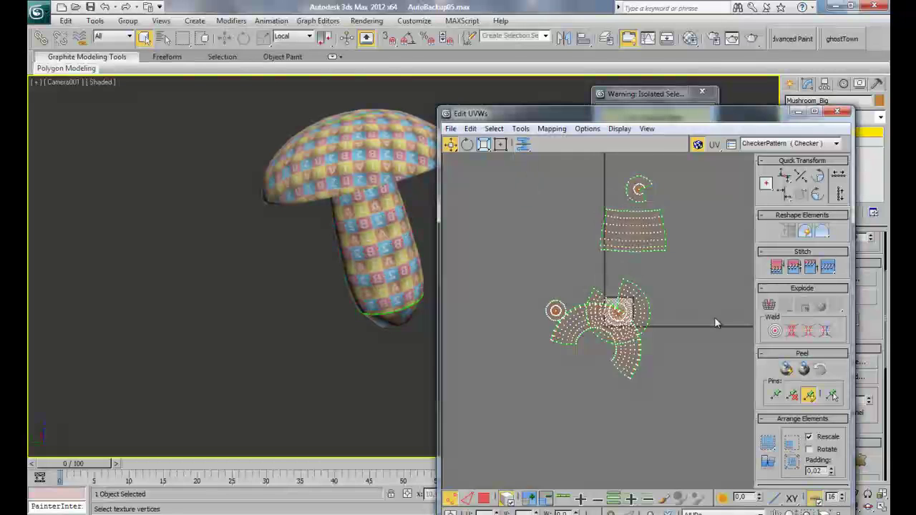
left_click(627, 238)
mouse_move(531, 149)
left_mouse_down()
mouse_move(532, 163)
mouse_move(531, 147)
left_mouse_up()
left_click(535, 224)
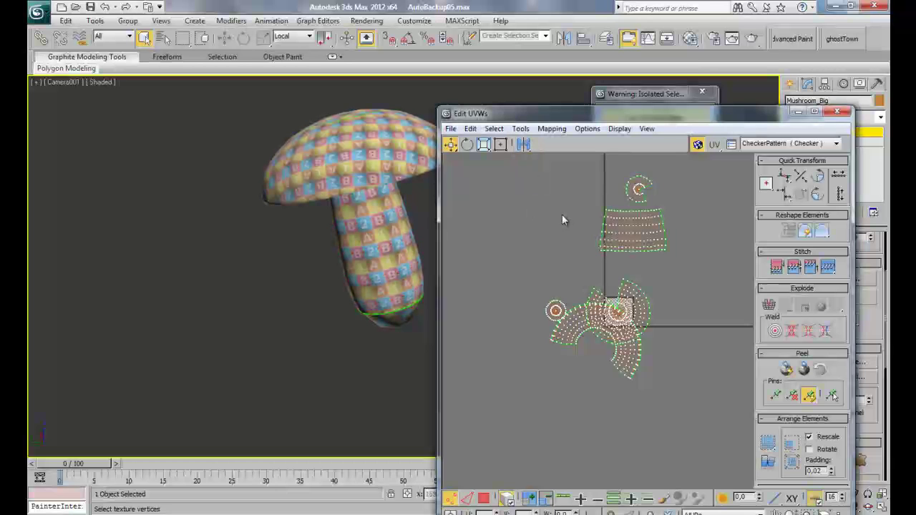
Step: Identify the base shell, then move the large fan-shaped shell up and left of the others and rotate its gap to point upward
left_click(640, 192)
left_click(535, 239)
left_click(645, 193)
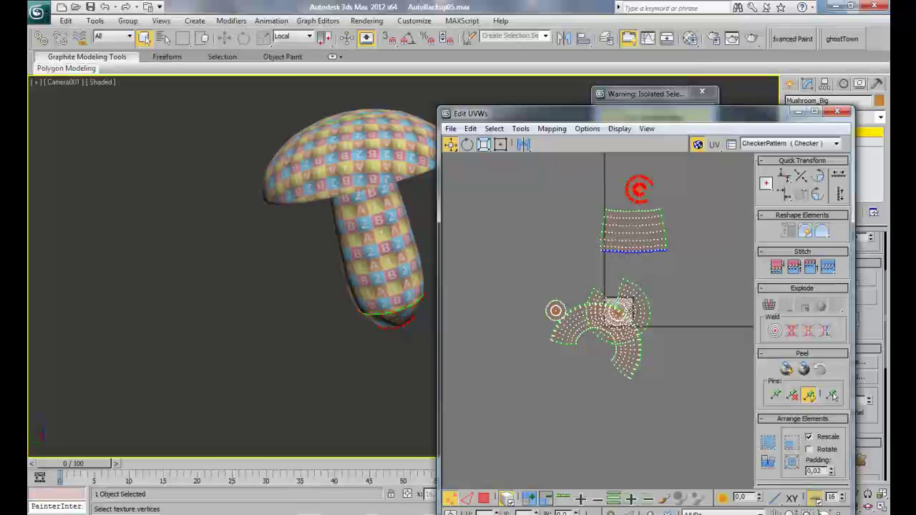
left_click(616, 311)
left_click_drag(616, 311, 545, 257)
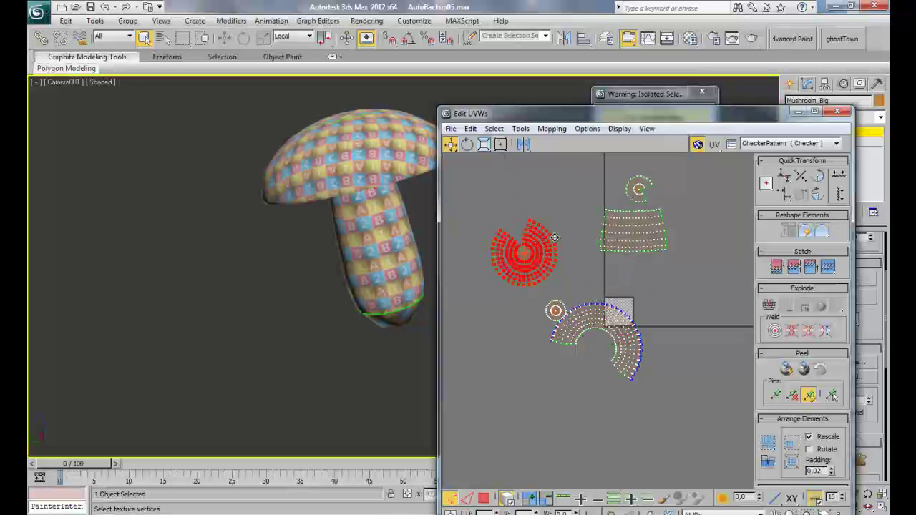
key("e")
left_click_drag(553, 240, 548, 253)
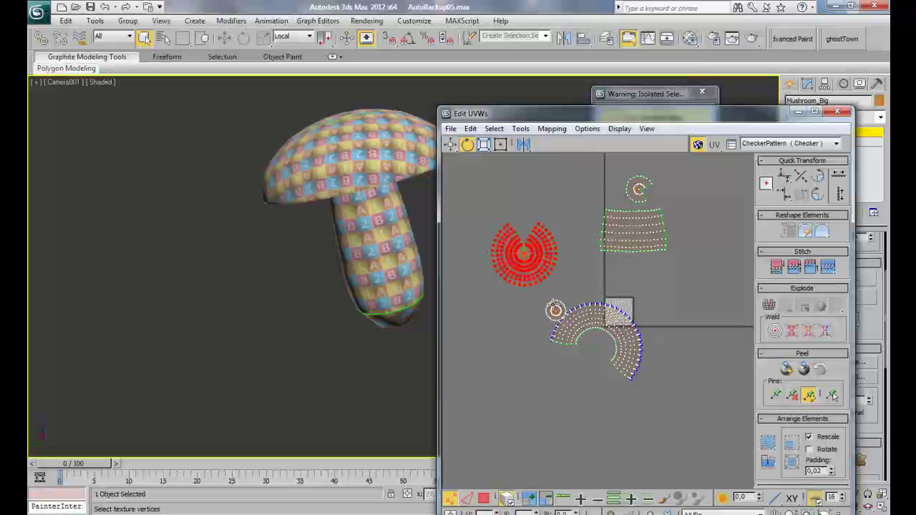
Step: Select the small circular cap shell and examine the checker texture on top of the cap in perspective, returning to the camera view
left_click(553, 308)
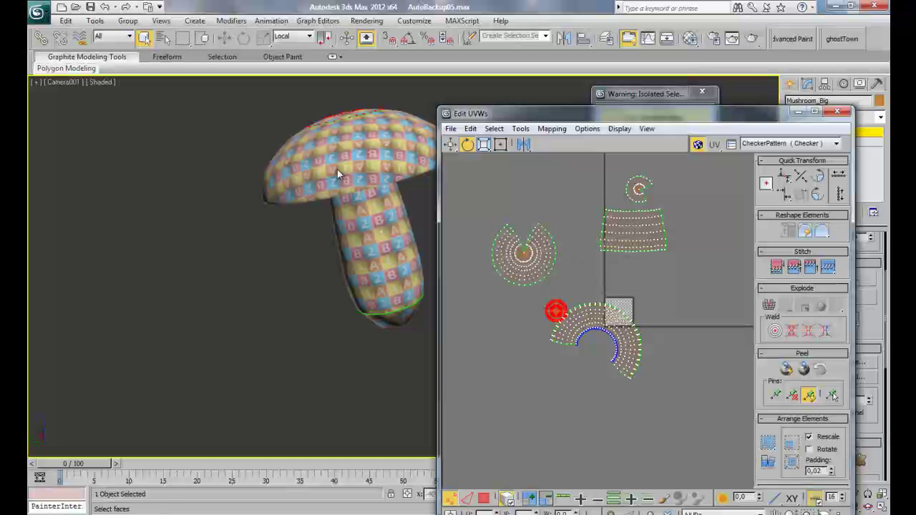
key("p")
key("z")
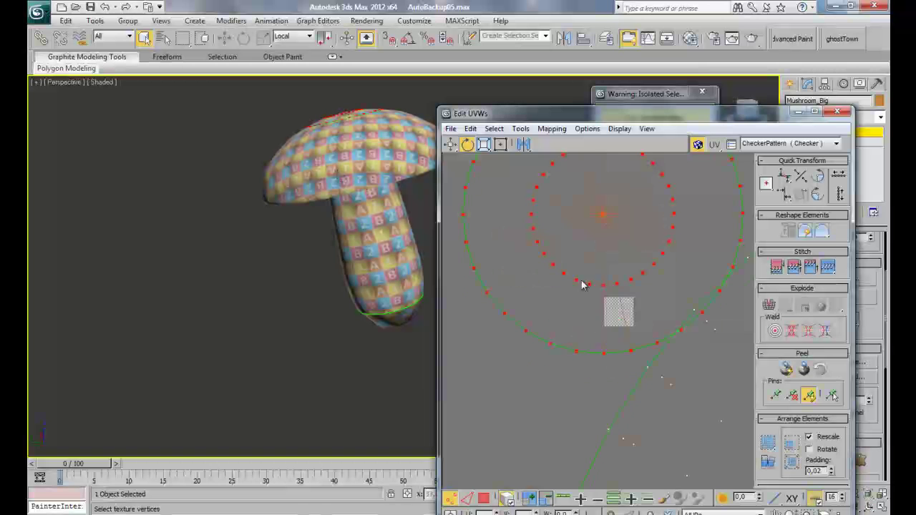
scroll(579, 311, "down", 5)
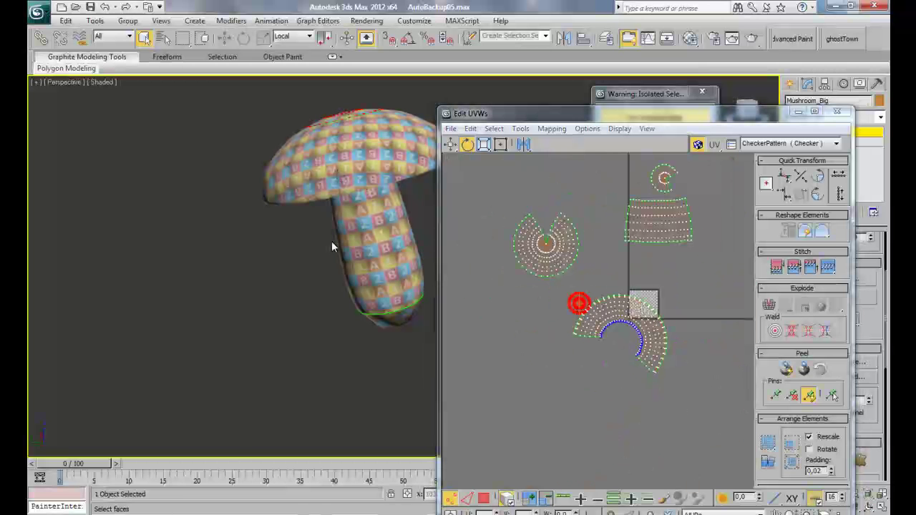
key("z")
scroll(342, 245, "down", 8)
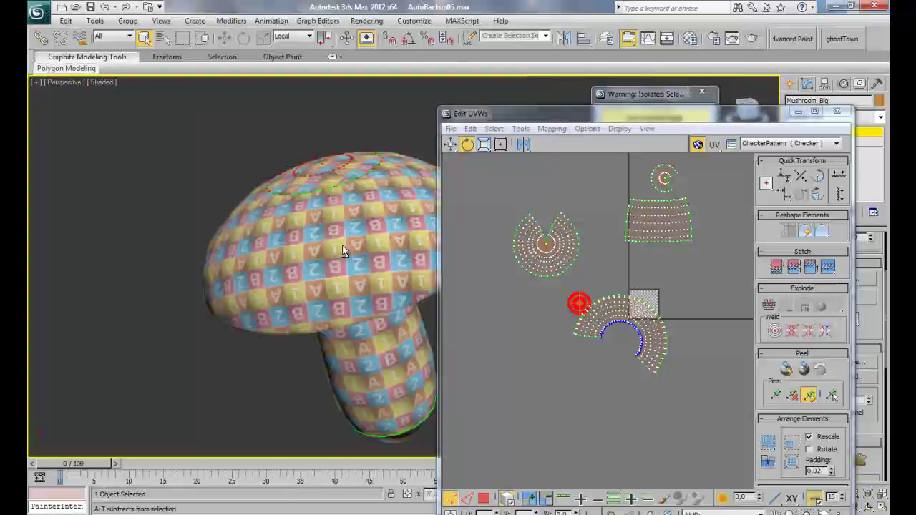
middle_click_drag(310, 217, 286, 254, "alt")
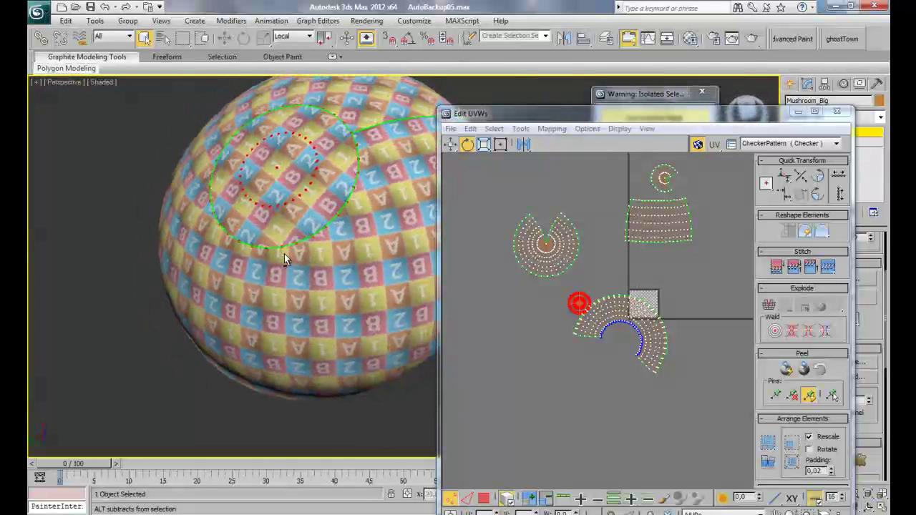
middle_click_drag(337, 234, 420, 268, "alt")
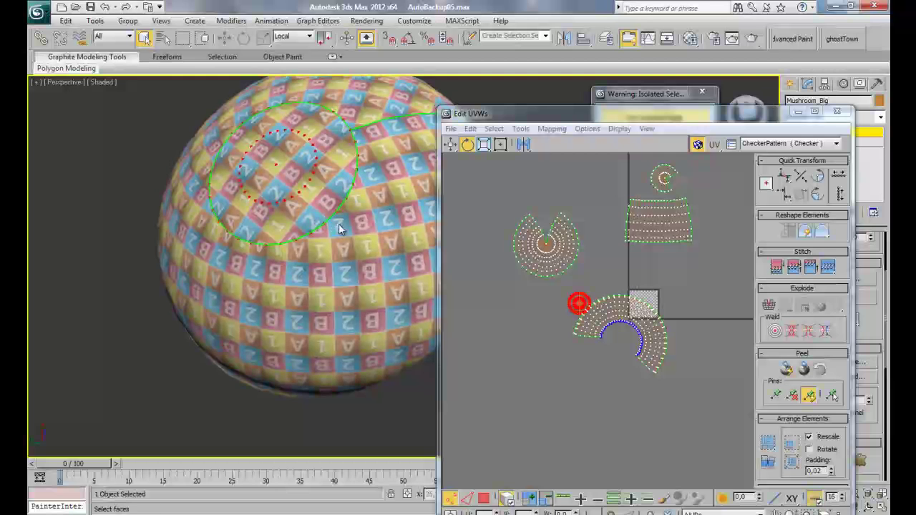
key("c")
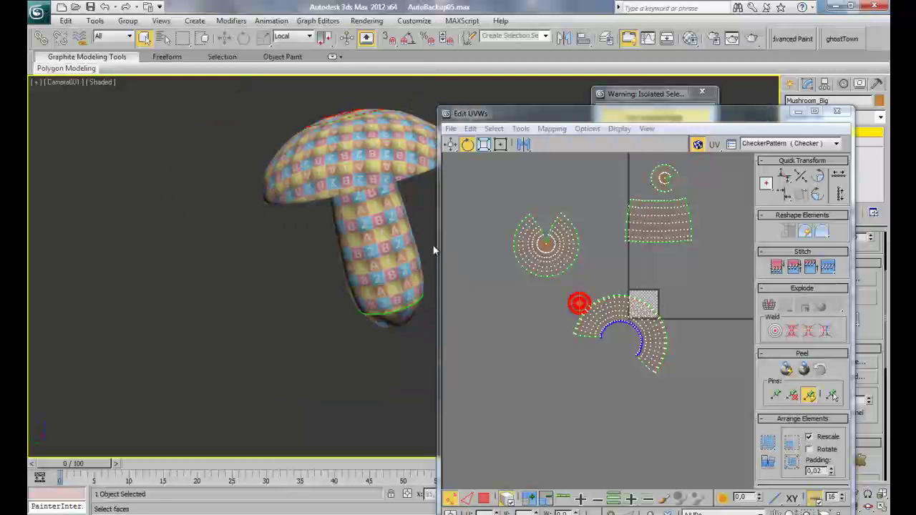
Step: Mirror the arc-shaped cap shell vertically and rotate it so that its opening faces upward
left_click(620, 323)
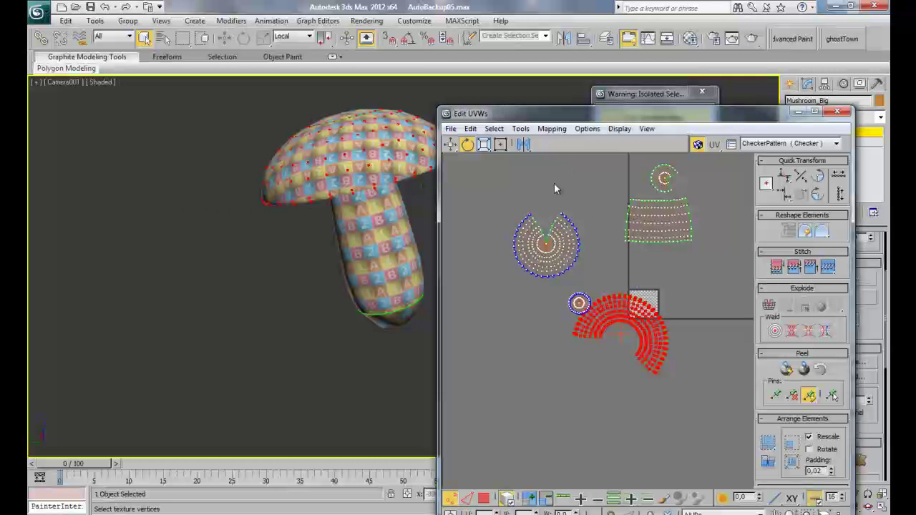
mouse_move(654, 308)
left_mouse_down()
mouse_move(643, 296)
mouse_move(656, 314)
left_mouse_up()
left_click_drag(517, 148, 524, 179)
mouse_move(655, 351)
left_mouse_down()
mouse_move(654, 315)
mouse_move(618, 297)
mouse_move(644, 305)
mouse_move(649, 349)
left_mouse_up()
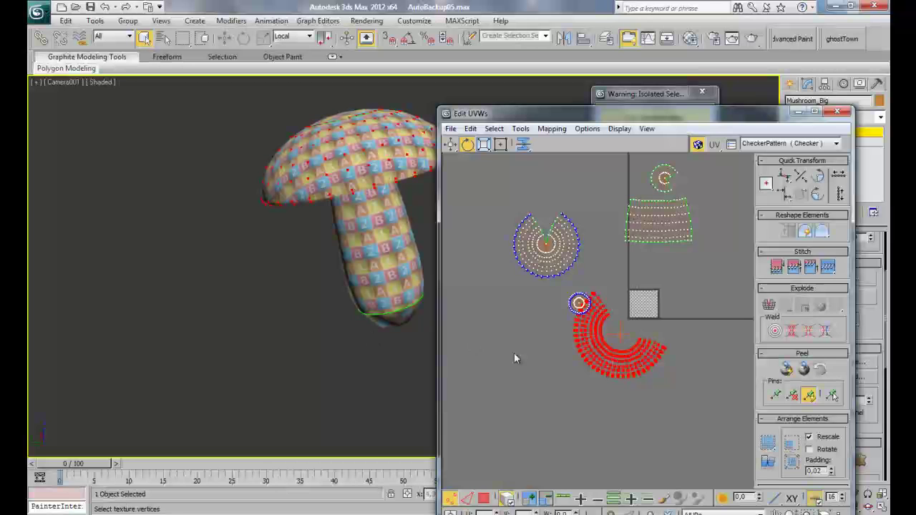
Step: Select all the UV shells and pack them into the texture square with Rescale on and 0,02 padding
scroll(509, 213, "down", 2)
key("ctrl+a")
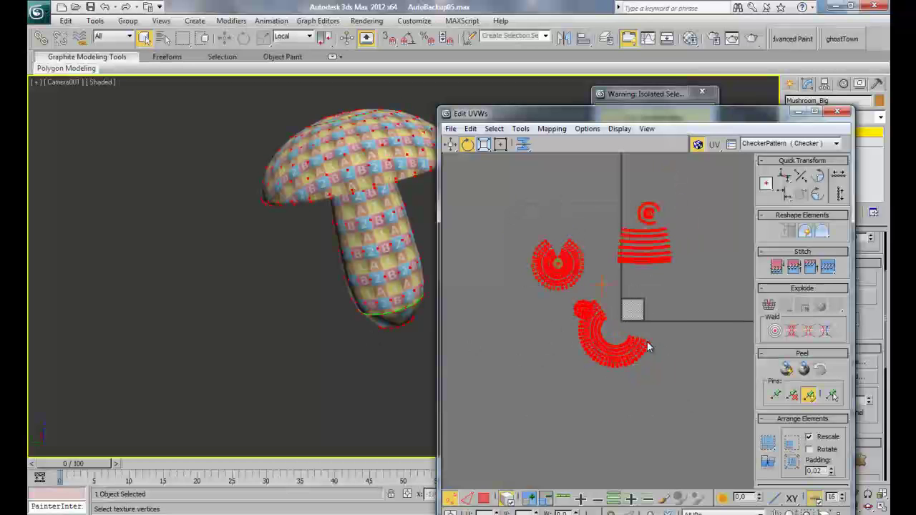
left_click(773, 445)
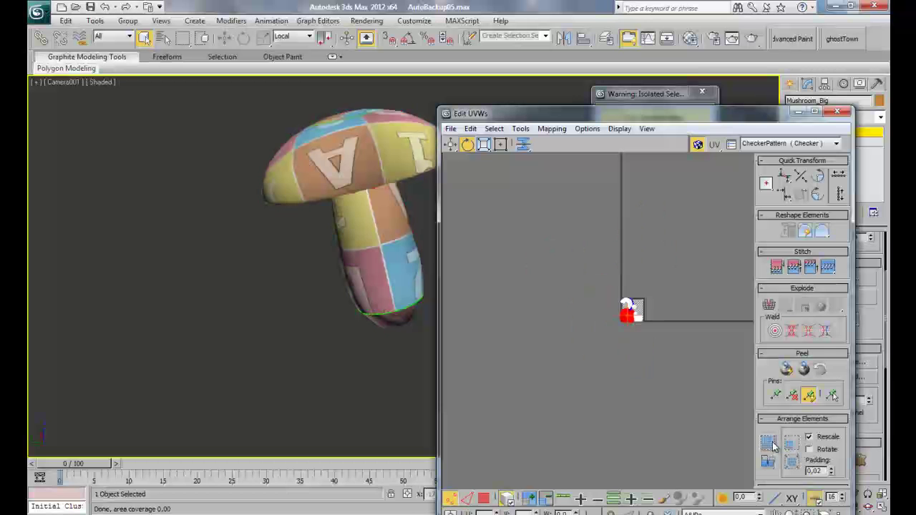
middle_click_drag(578, 305, 615, 287)
scroll(597, 305, "up", 6)
scroll(643, 328, "up", 4)
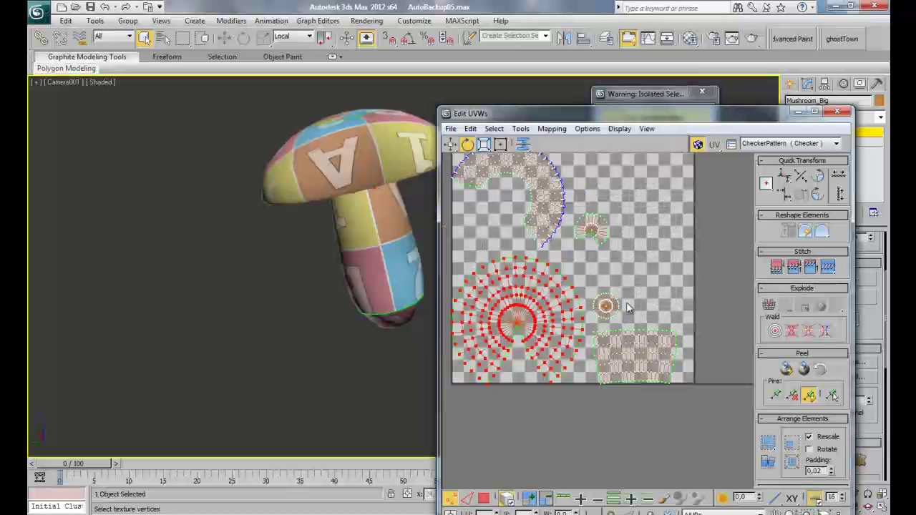
Step: Repack the UV shells with Recursive Packing, 0,02 padding, Normalize and Rescale Clusters on, Rotate Clusters and Fill Holes off
left_click(647, 347)
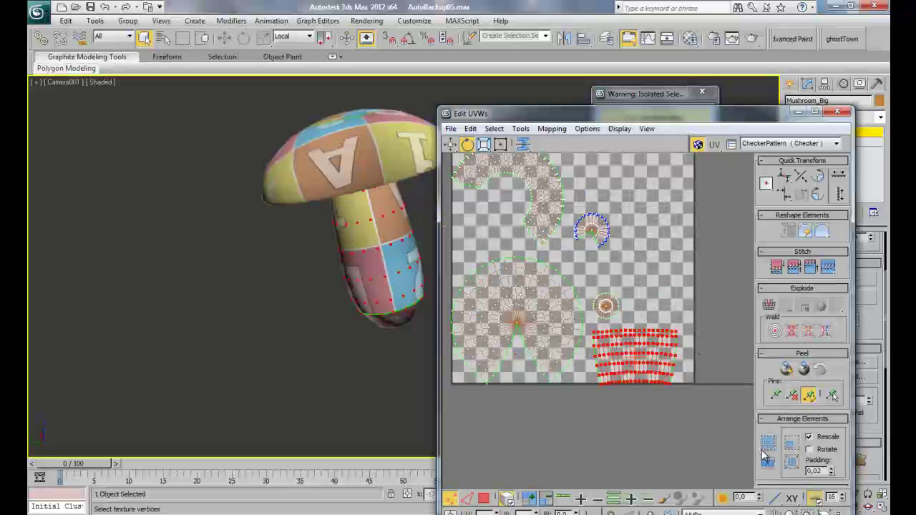
left_click(520, 129)
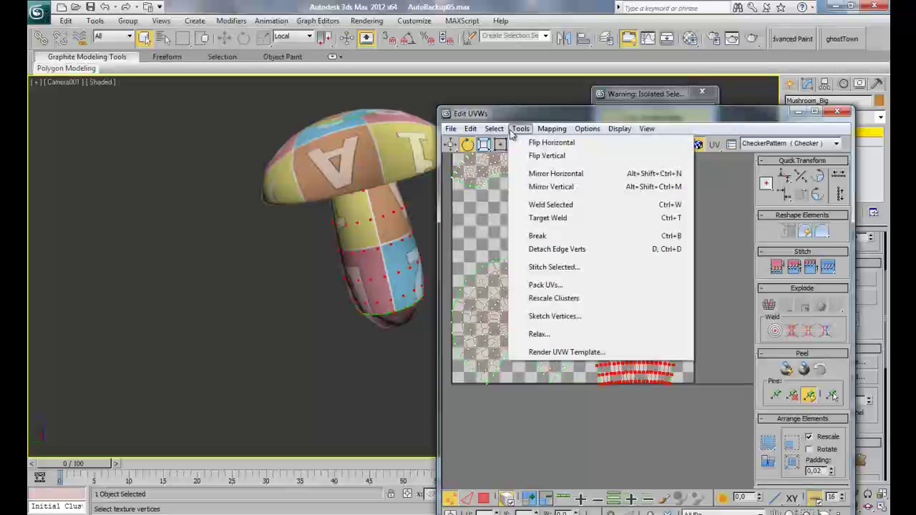
left_click(568, 285)
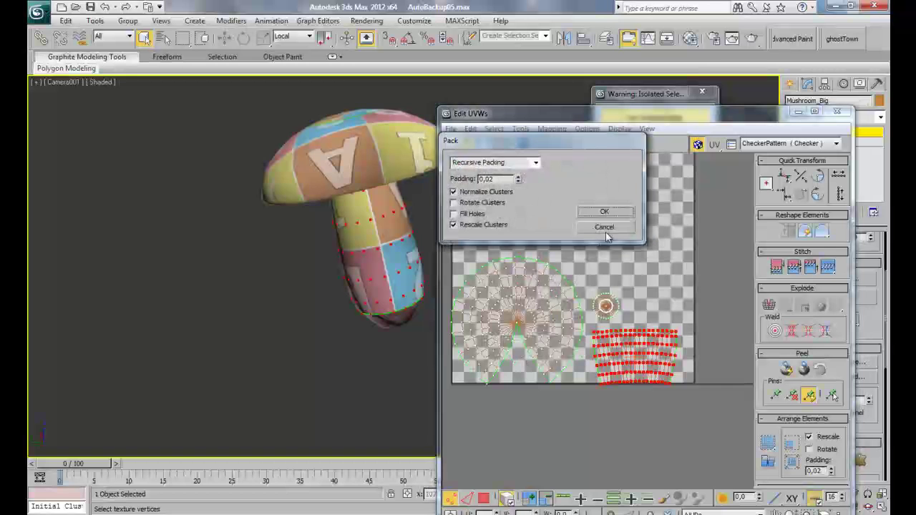
left_click(604, 212)
scroll(673, 251, "down", 5)
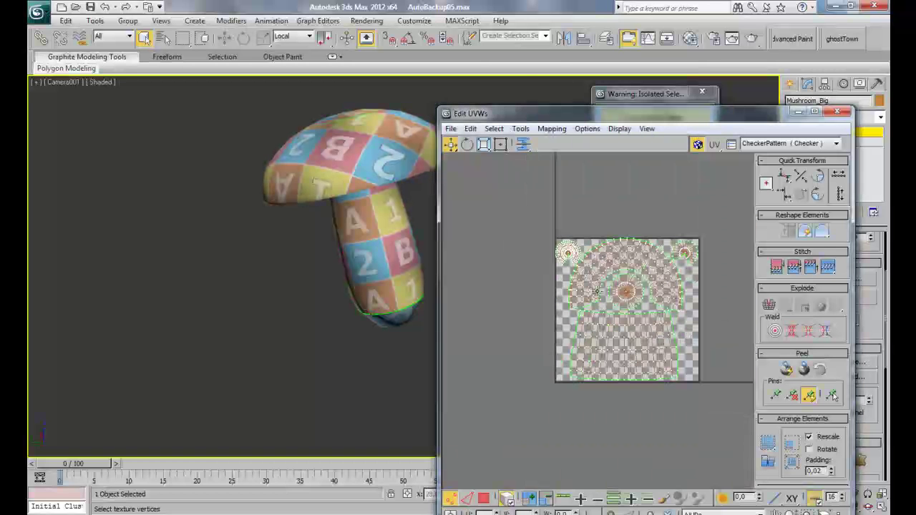
Step: Examine the packed layout, checking the arc-shaped cap shell and the small circular cap shell nested inside it
middle_click_drag(622, 282, 575, 302)
scroll(575, 302, "up", 2)
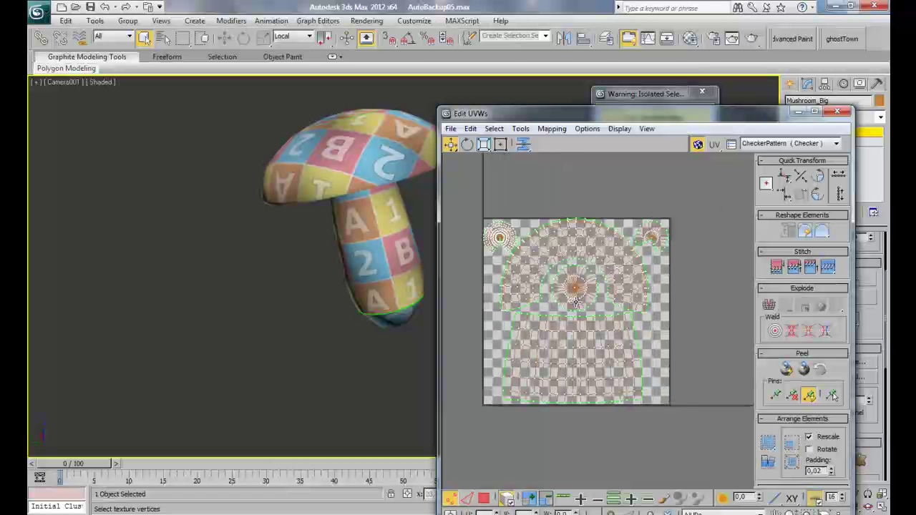
left_click(633, 296)
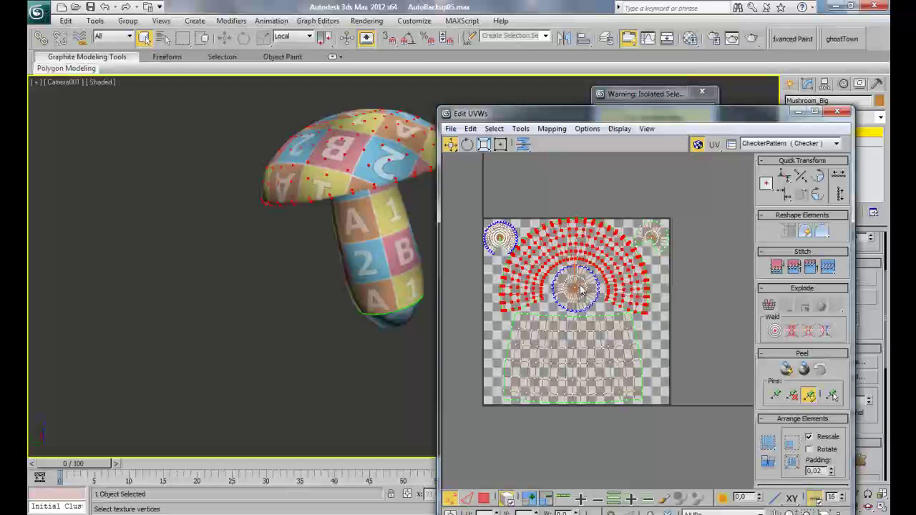
left_click(613, 209)
scroll(600, 189, "up", 3)
scroll(604, 207, "down", 4)
scroll(612, 230, "up", 5)
scroll(594, 209, "down", 2)
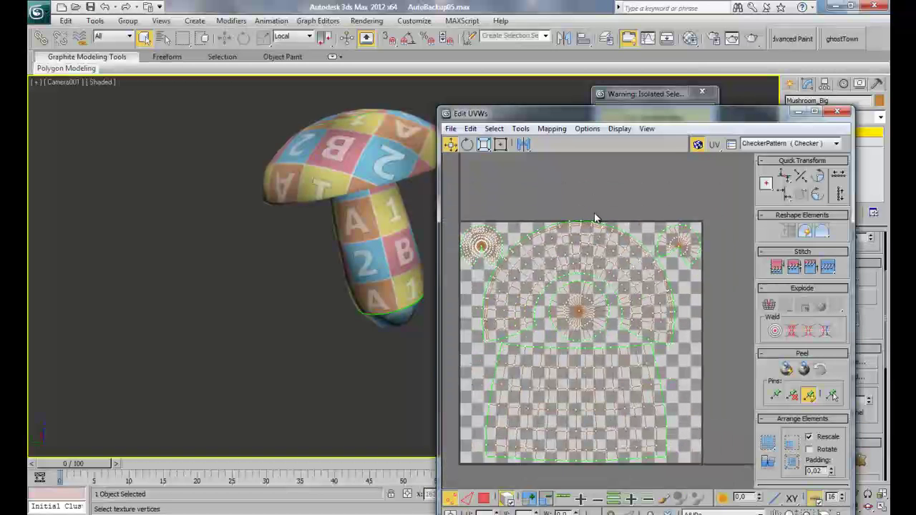
middle_click_drag(582, 234, 584, 220)
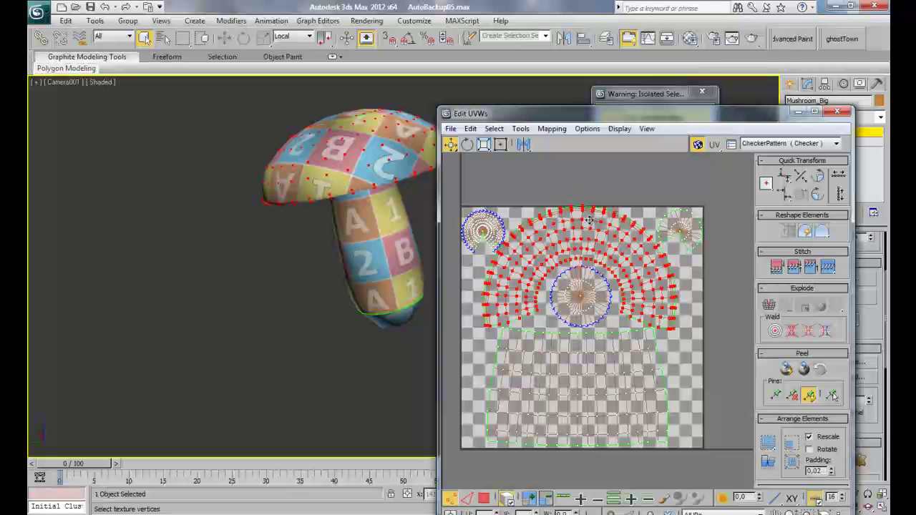
scroll(578, 201, "up", 4)
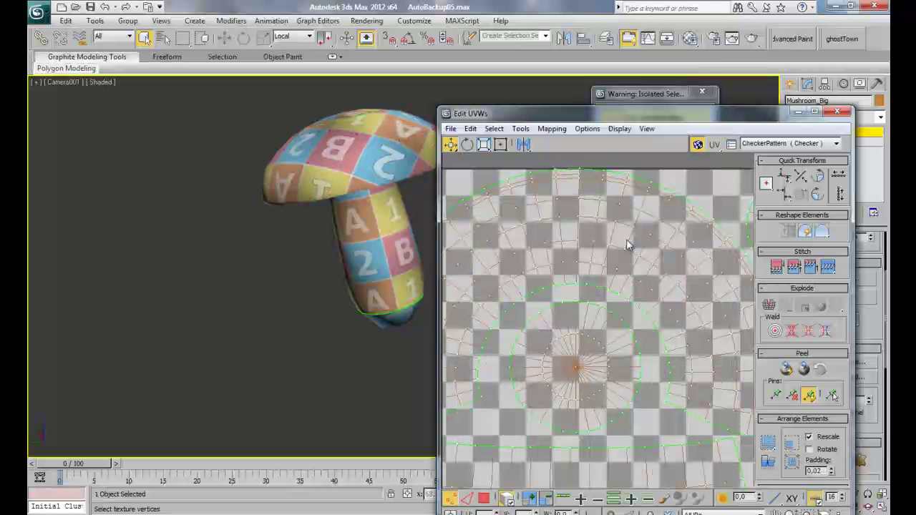
left_click(571, 334)
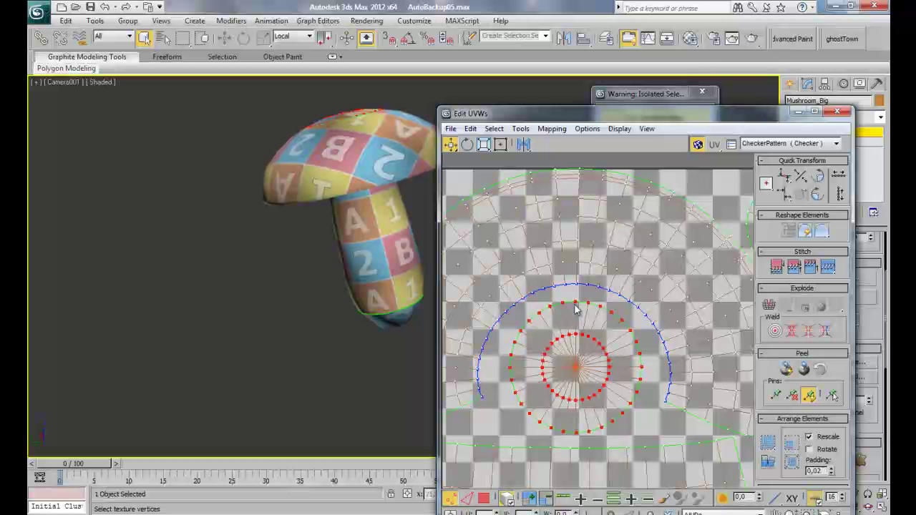
scroll(573, 323, "down", 6)
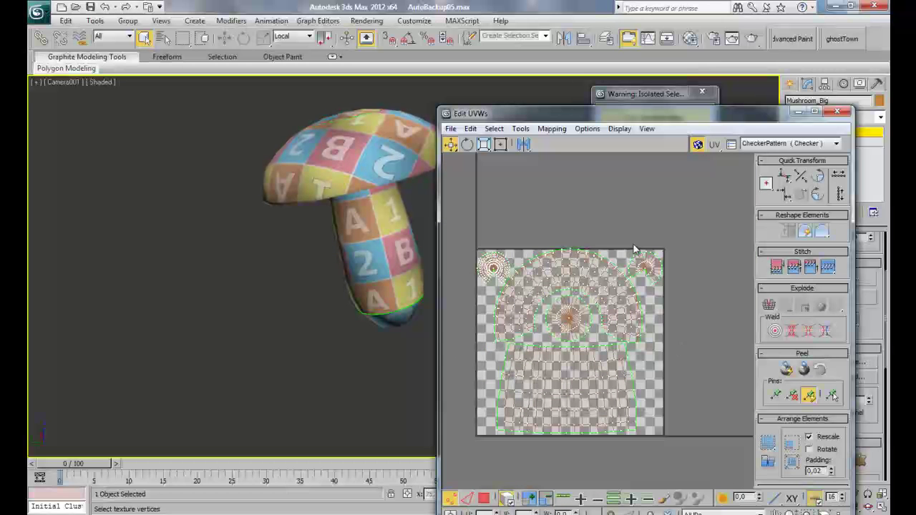
Step: Render the UVW template at 2048 by 2048 with visible and seam edges shown and the fill mode at None
left_click(520, 129)
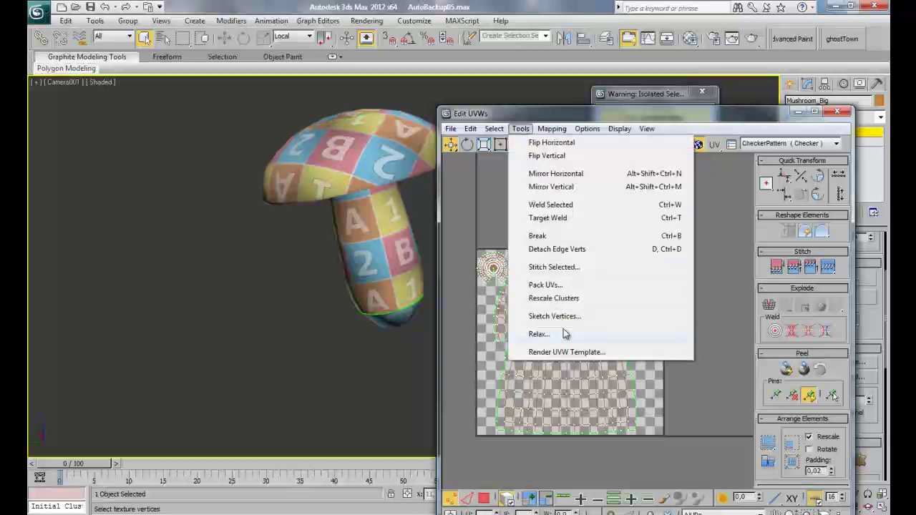
left_click(569, 351)
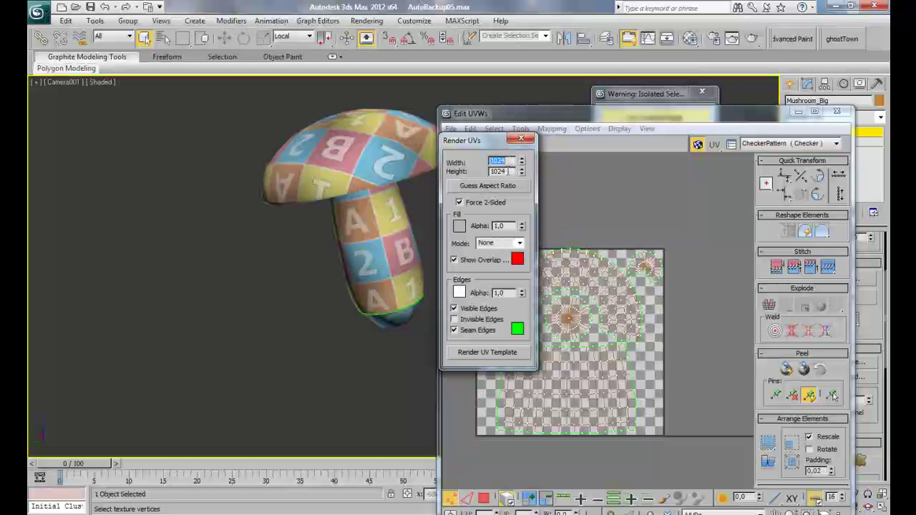
type("2048")
key("Tab")
type("20")
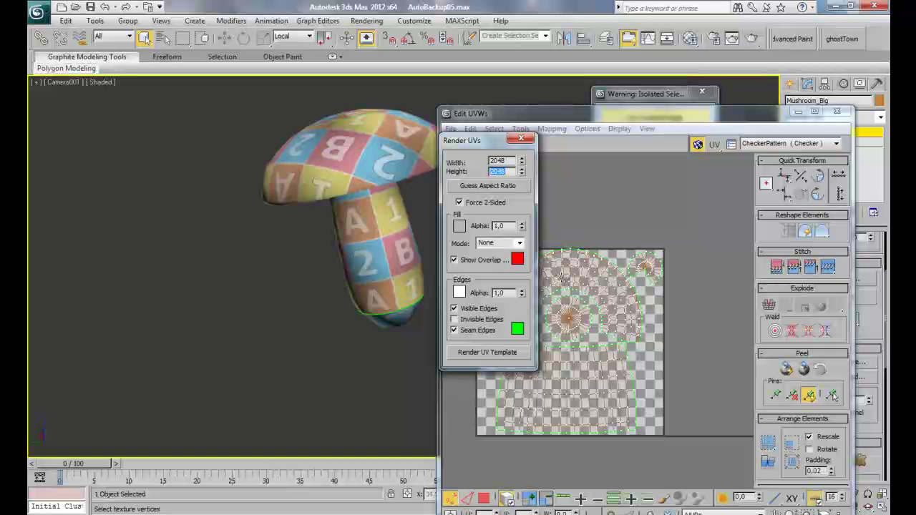
left_click(466, 352)
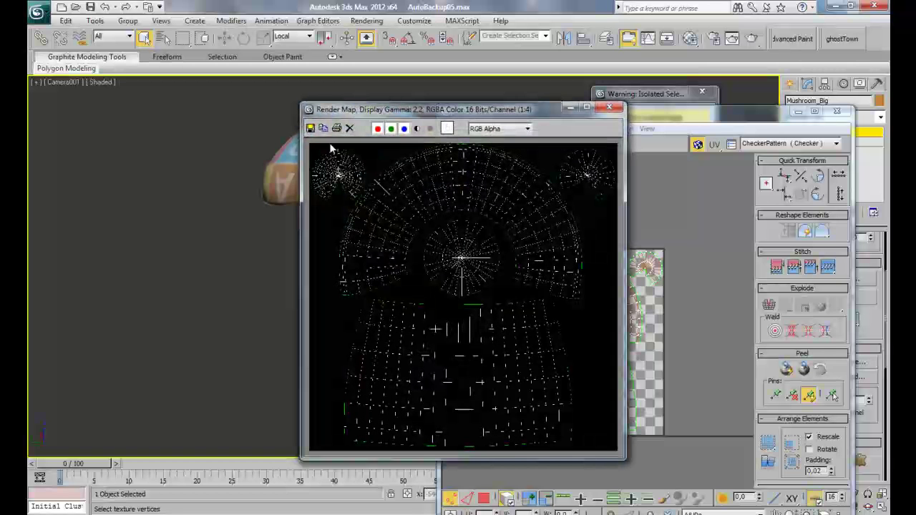